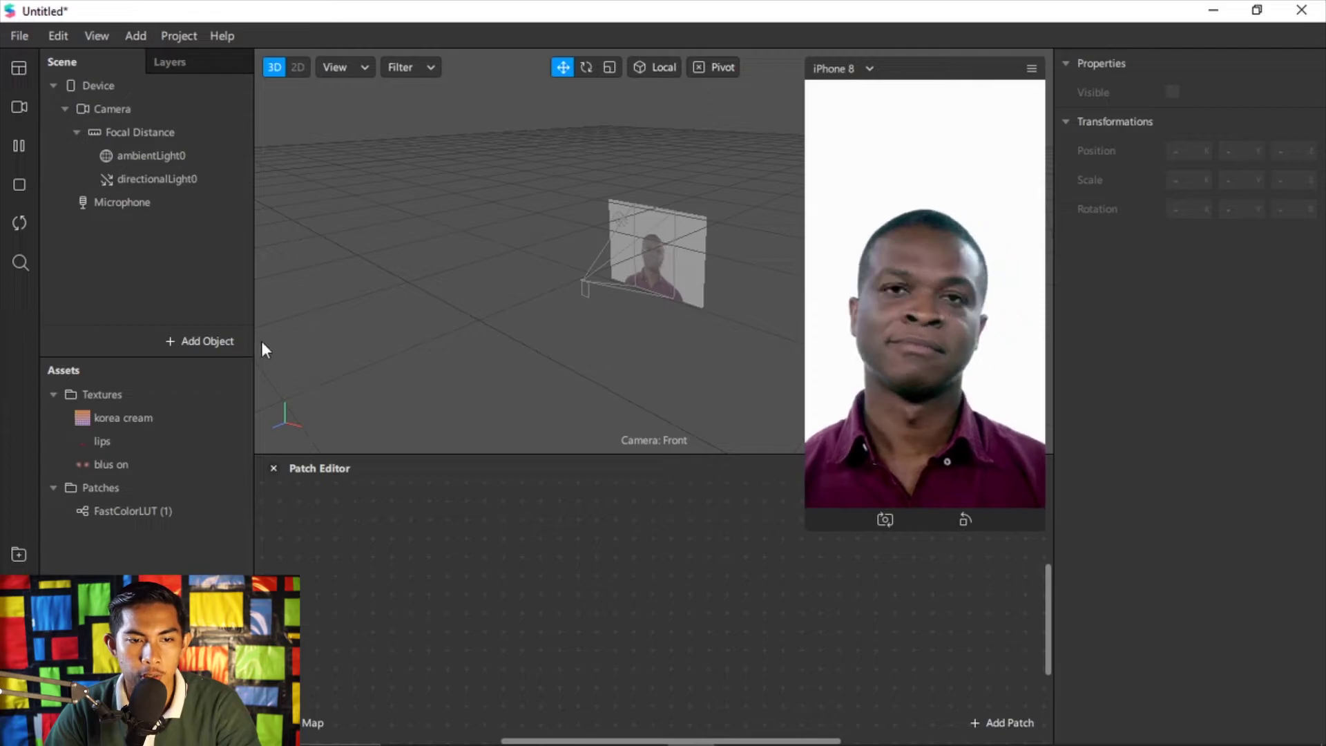
- Insert a Rectangle 2D object into the scene
click(182, 341)
scroll(115, 549, down, 3)
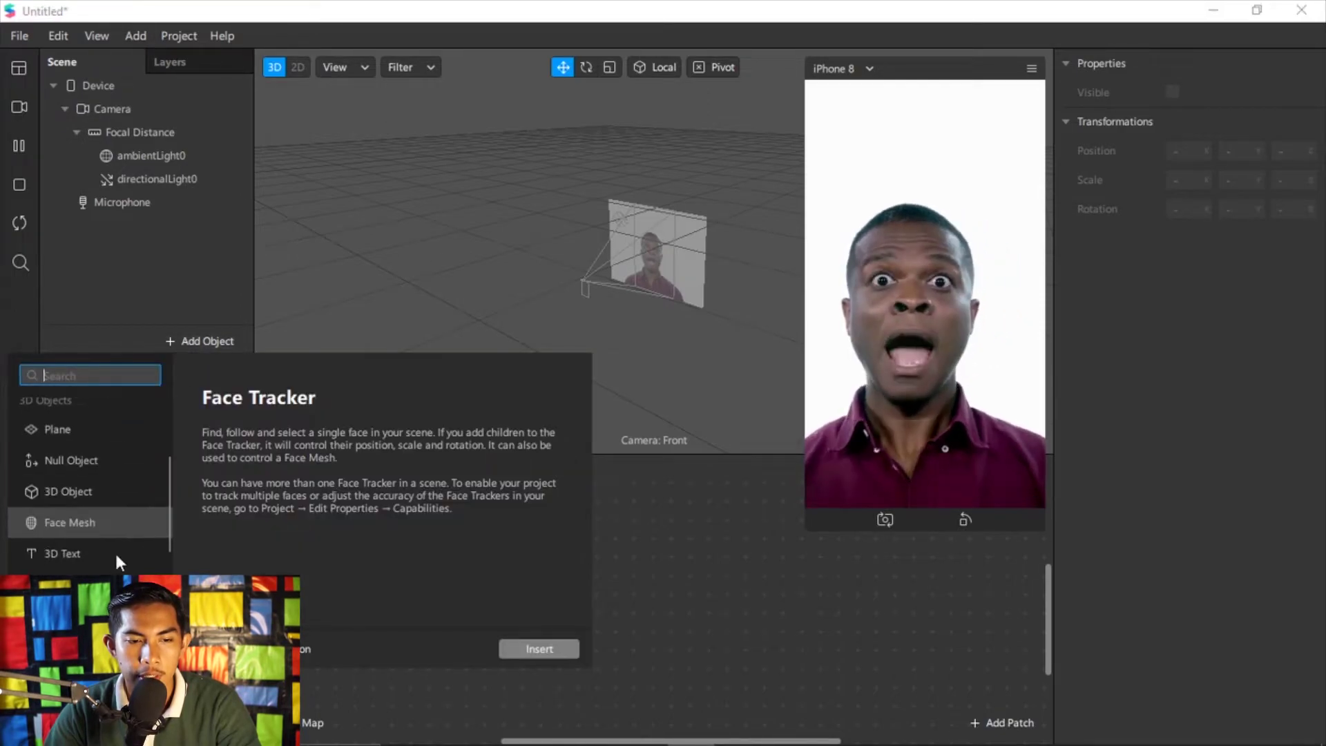
scroll(115, 552, down, 2)
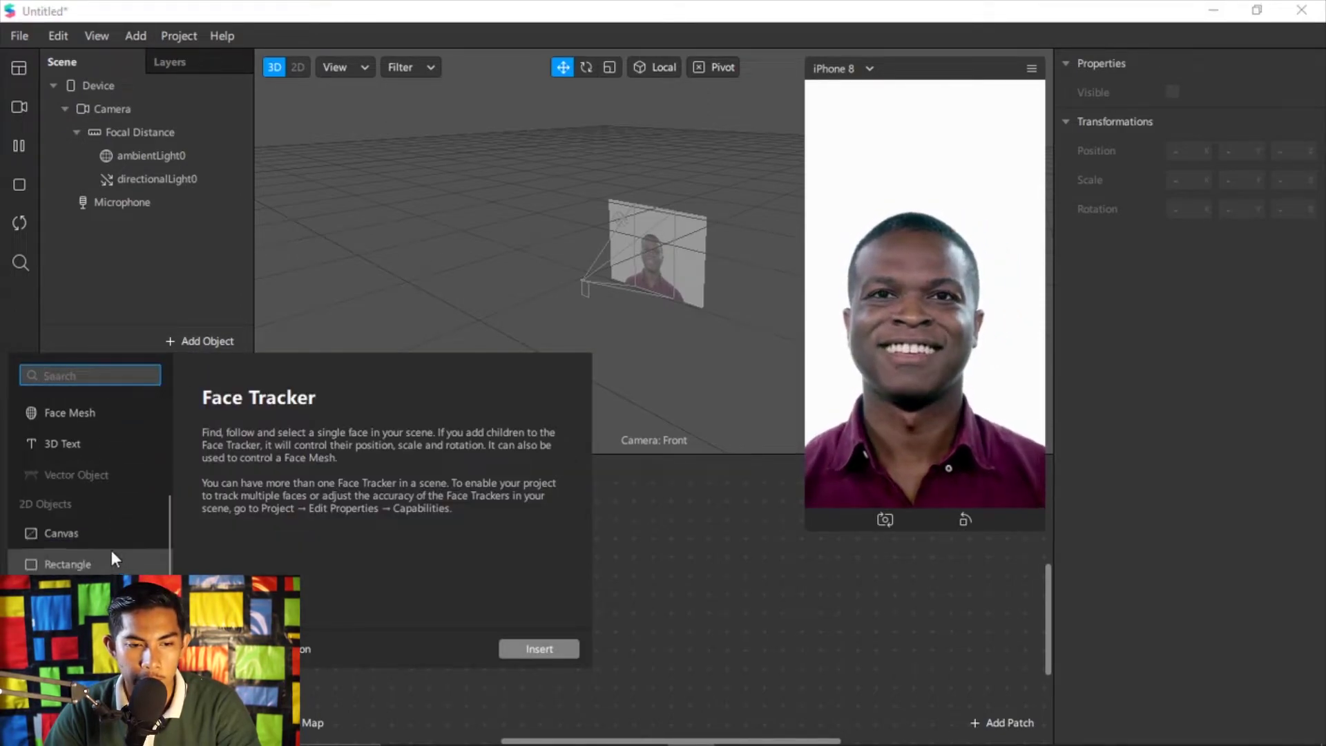
scroll(103, 547, down, 1)
double_click(82, 532)
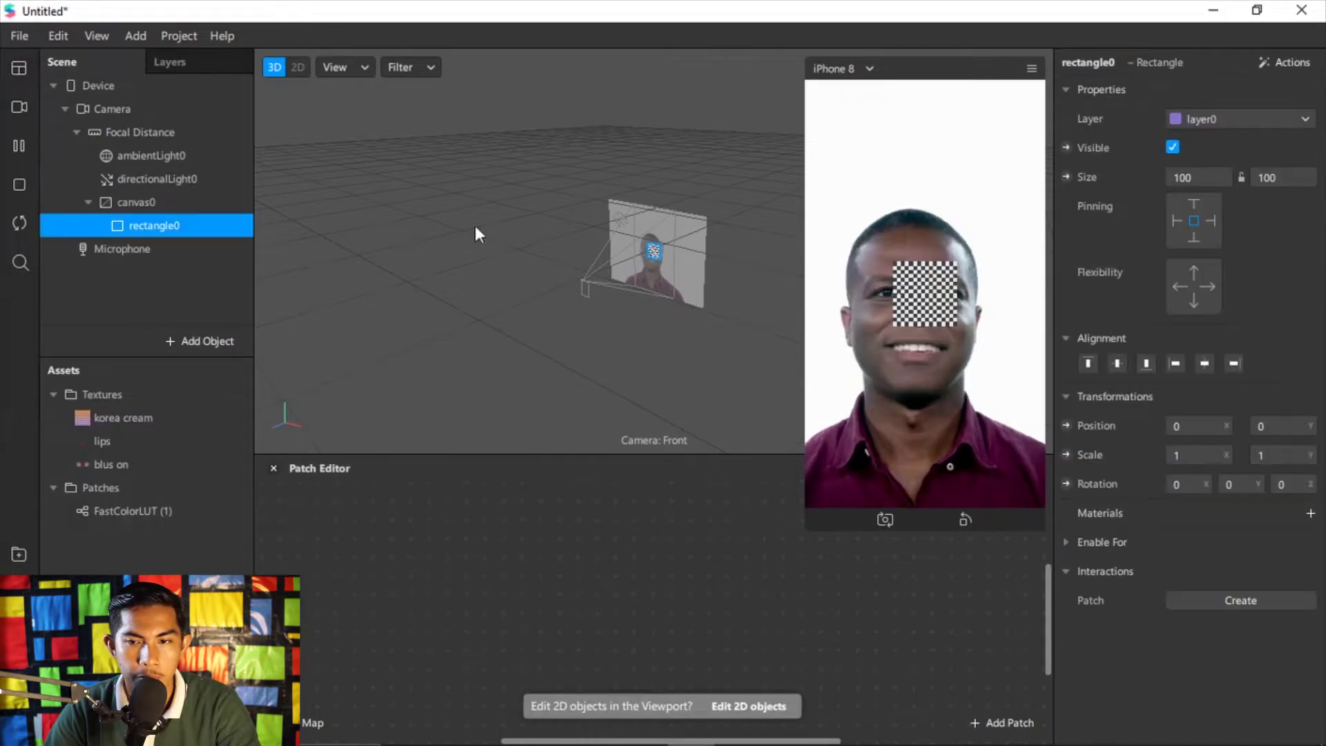
- Make the rectangle fill the whole screen in both width and height
click(1204, 201)
click(1271, 209)
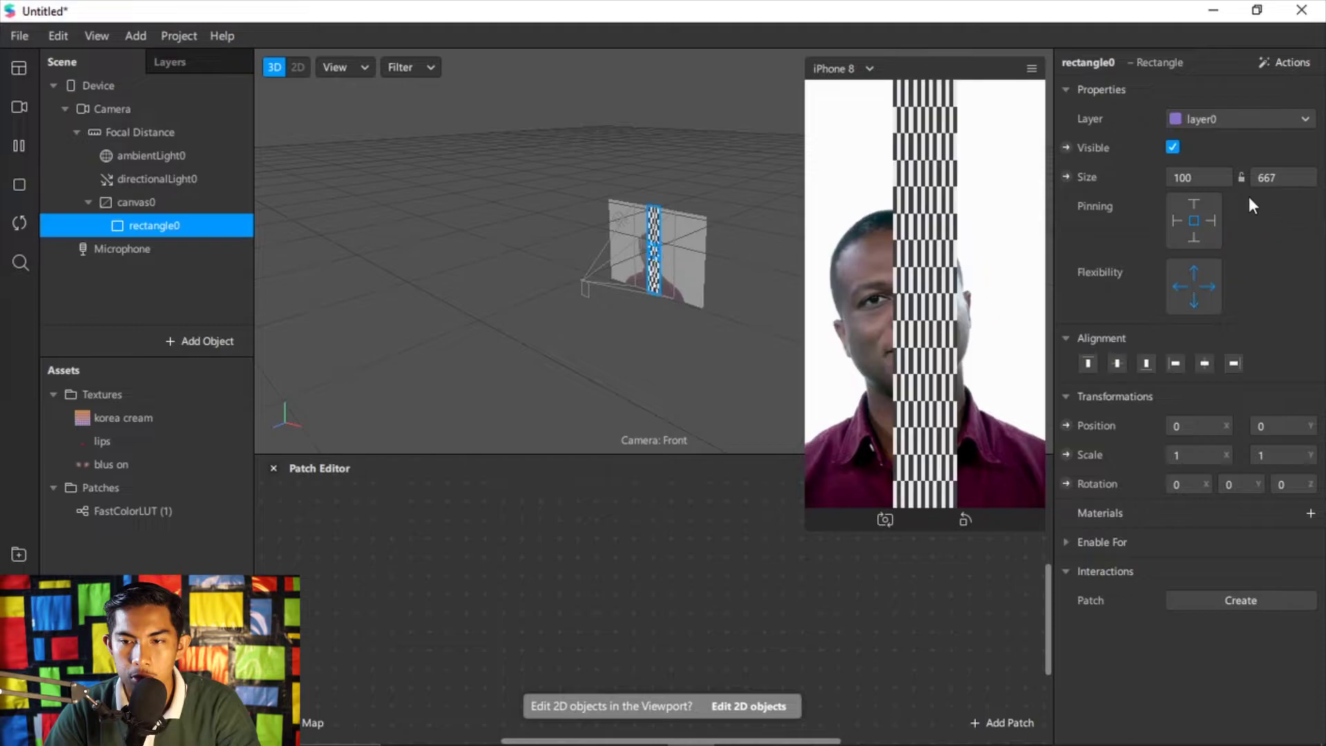
click(1203, 207)
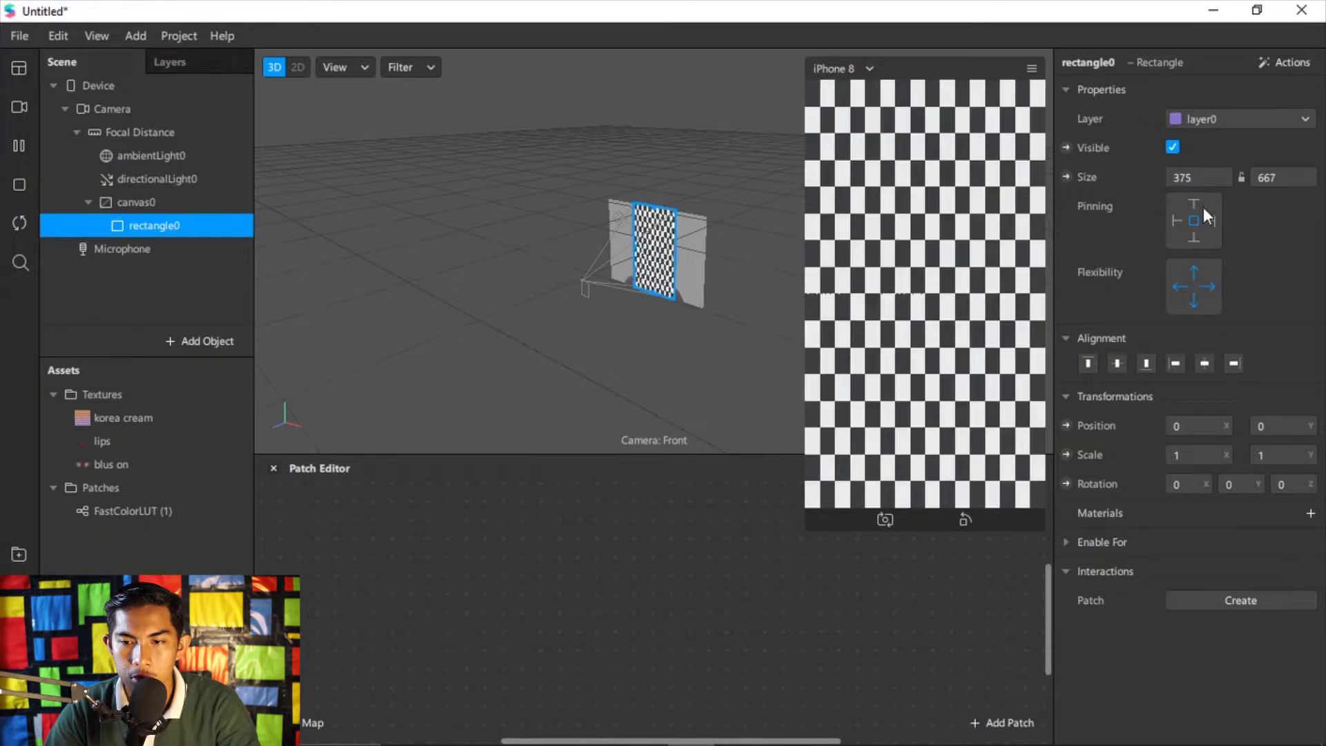
- Give the rectangle a new material with the Flat shader and create a patch for its diffuse texture
click(1310, 515)
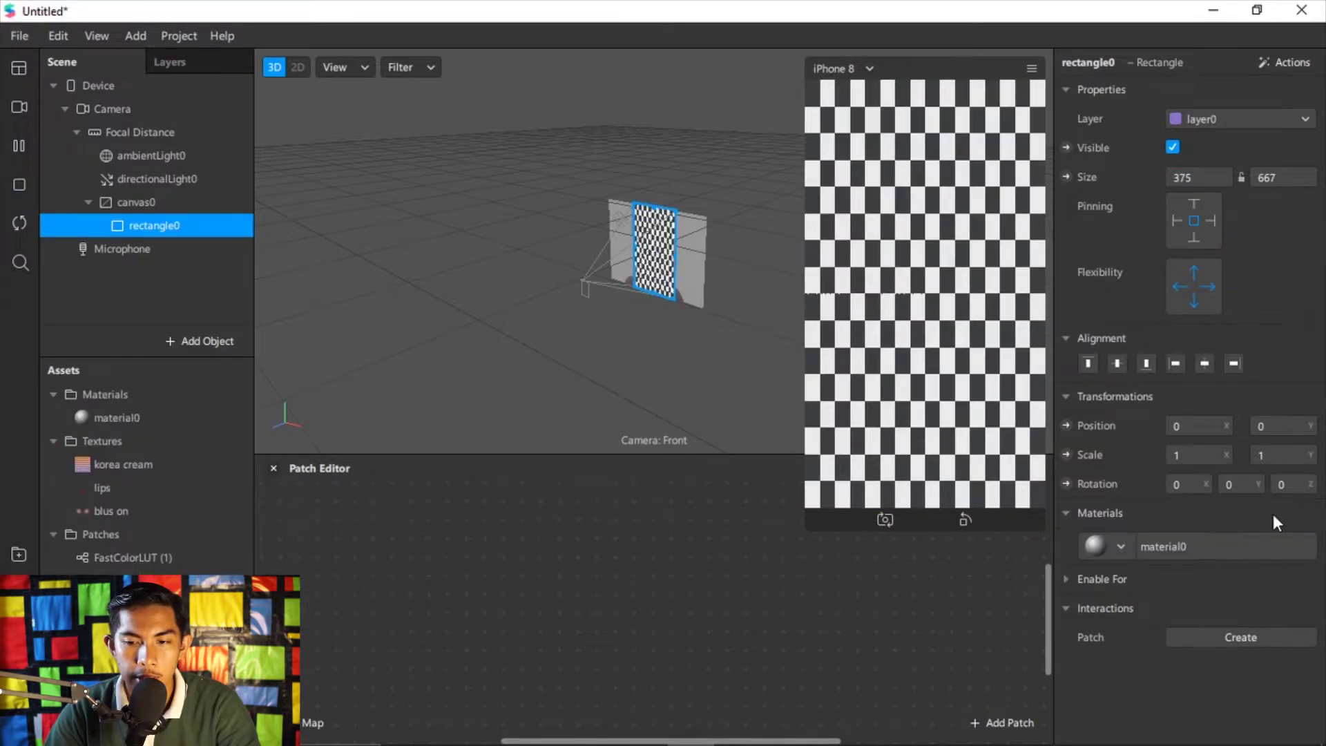
click(178, 417)
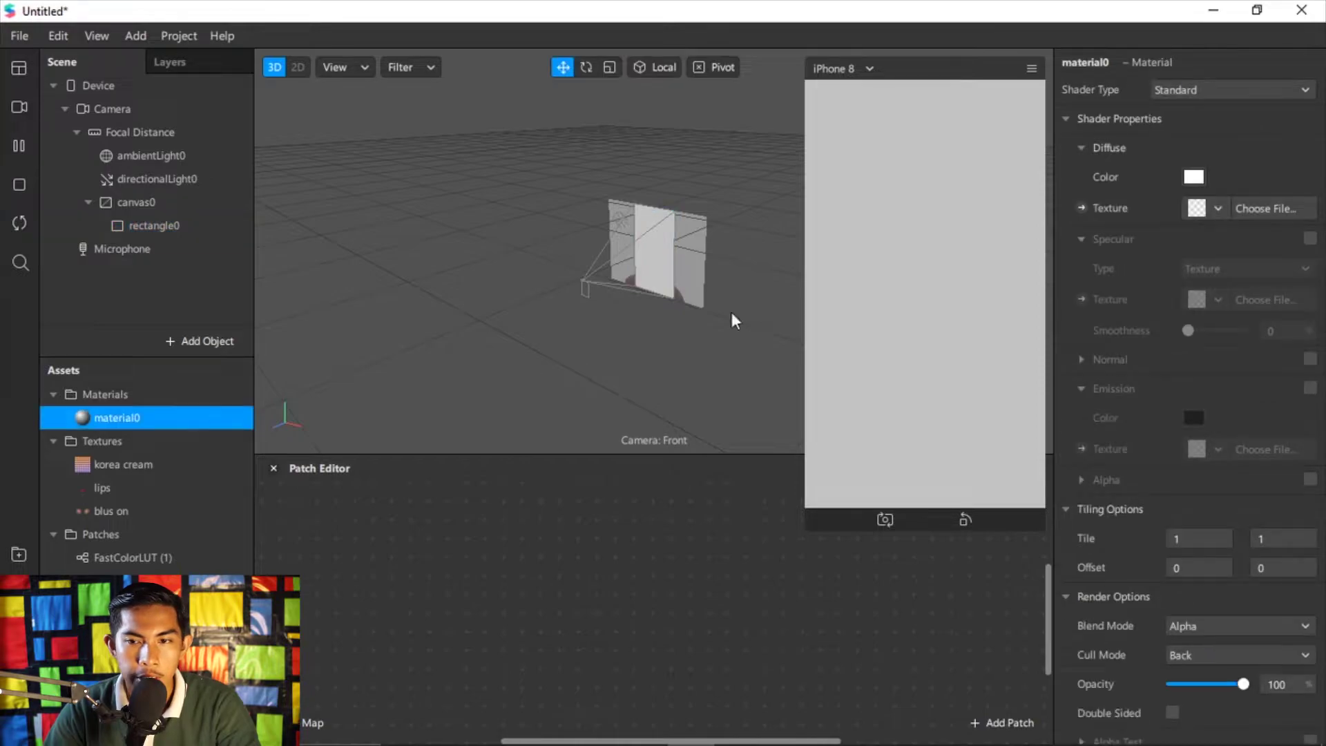
click(1204, 90)
click(1208, 95)
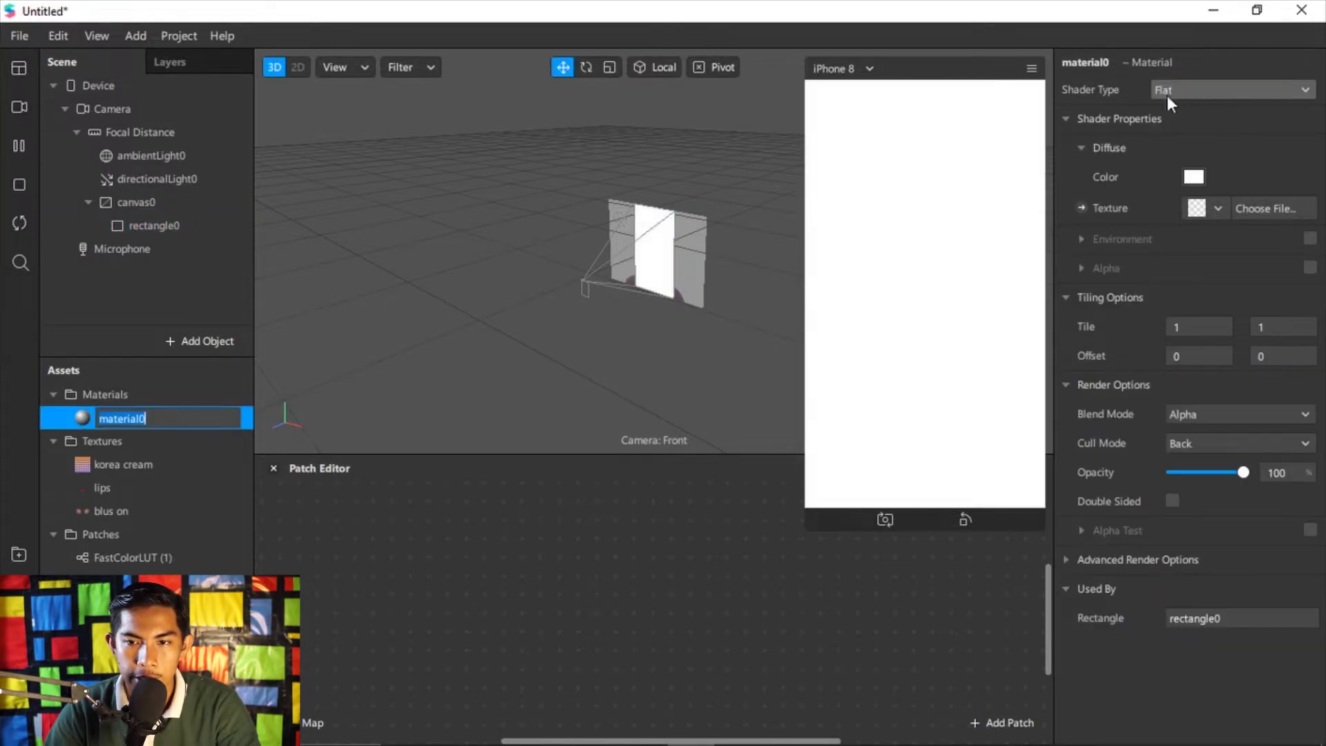
click(1081, 208)
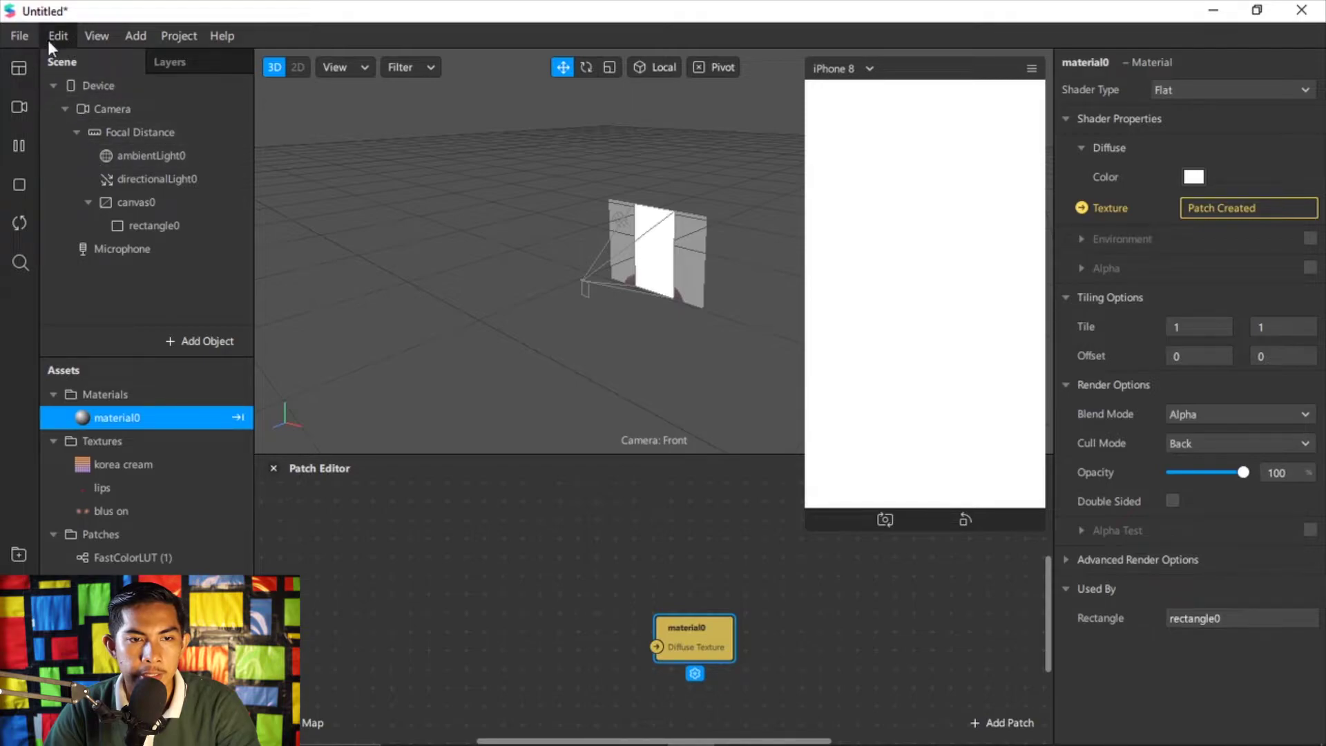
- Extract the camera's texture and add the resulting texture to the Patch Editor as a patch
click(80, 128)
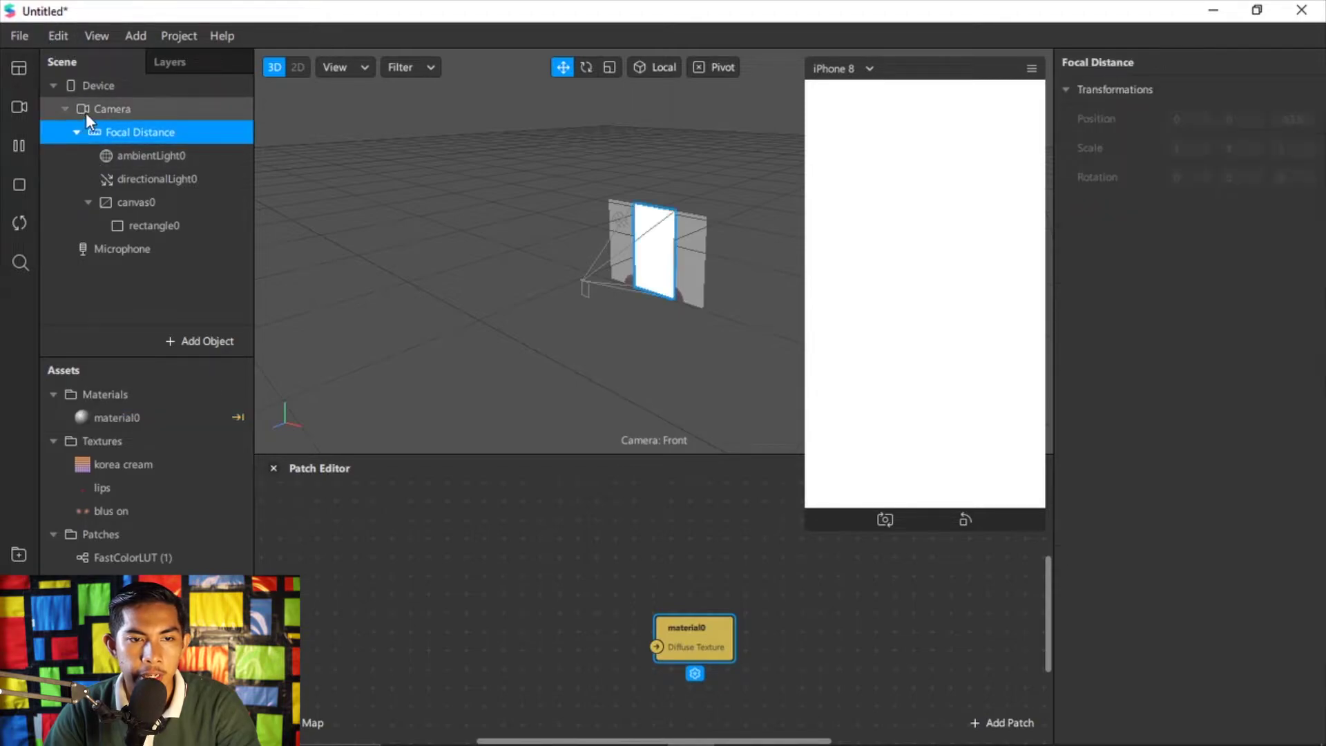
click(86, 113)
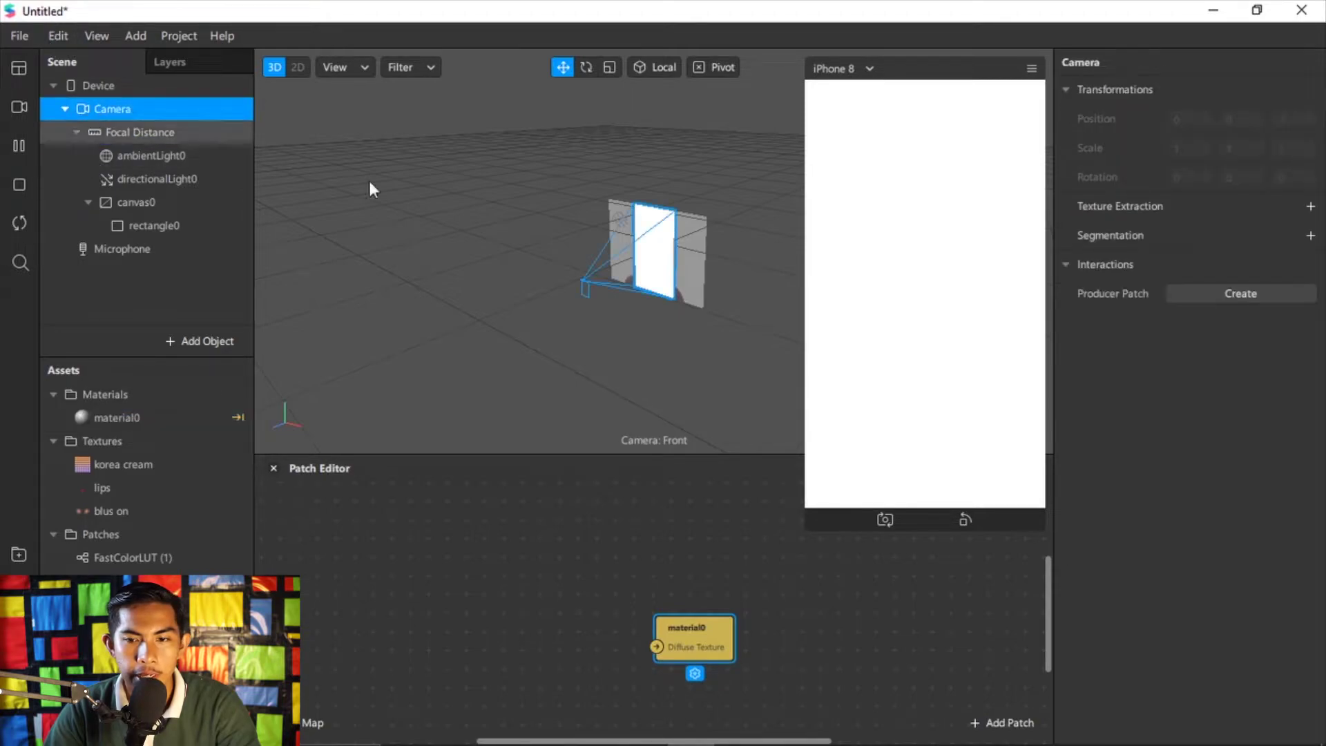
click(1311, 207)
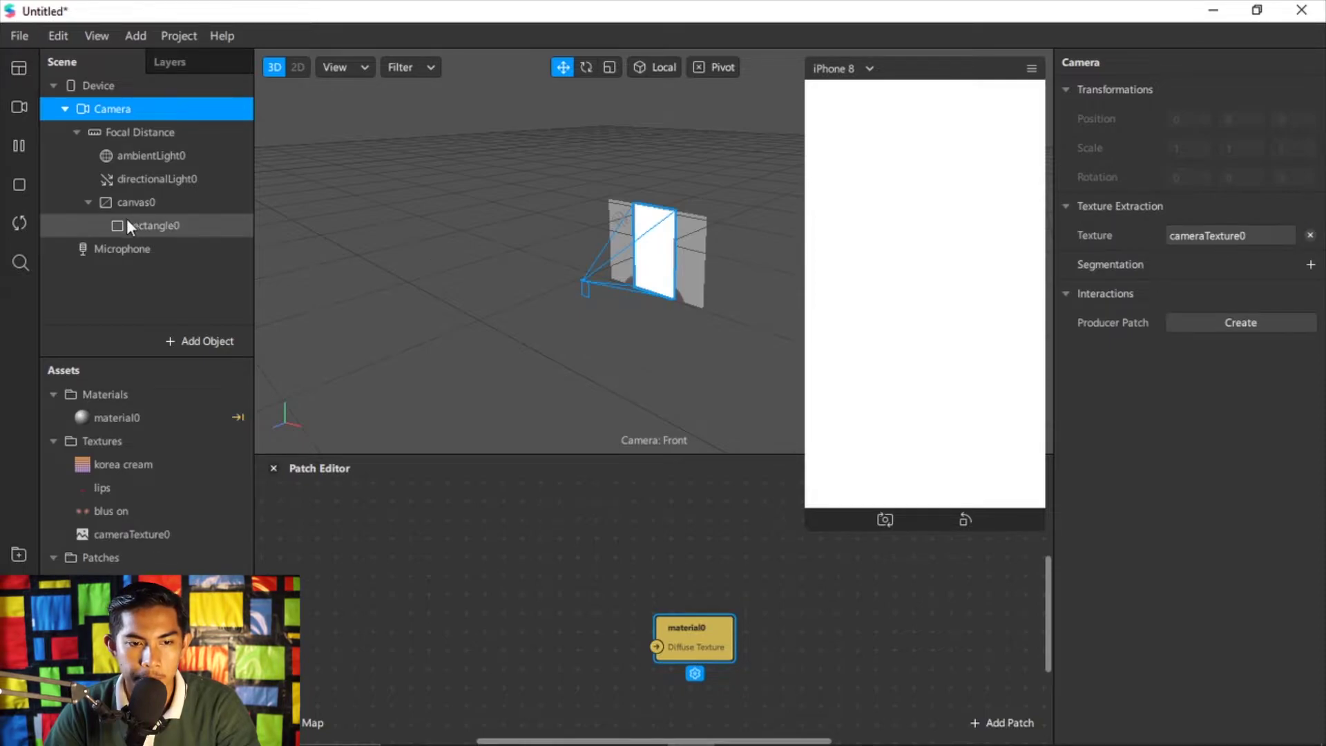
click(131, 517)
click(119, 533)
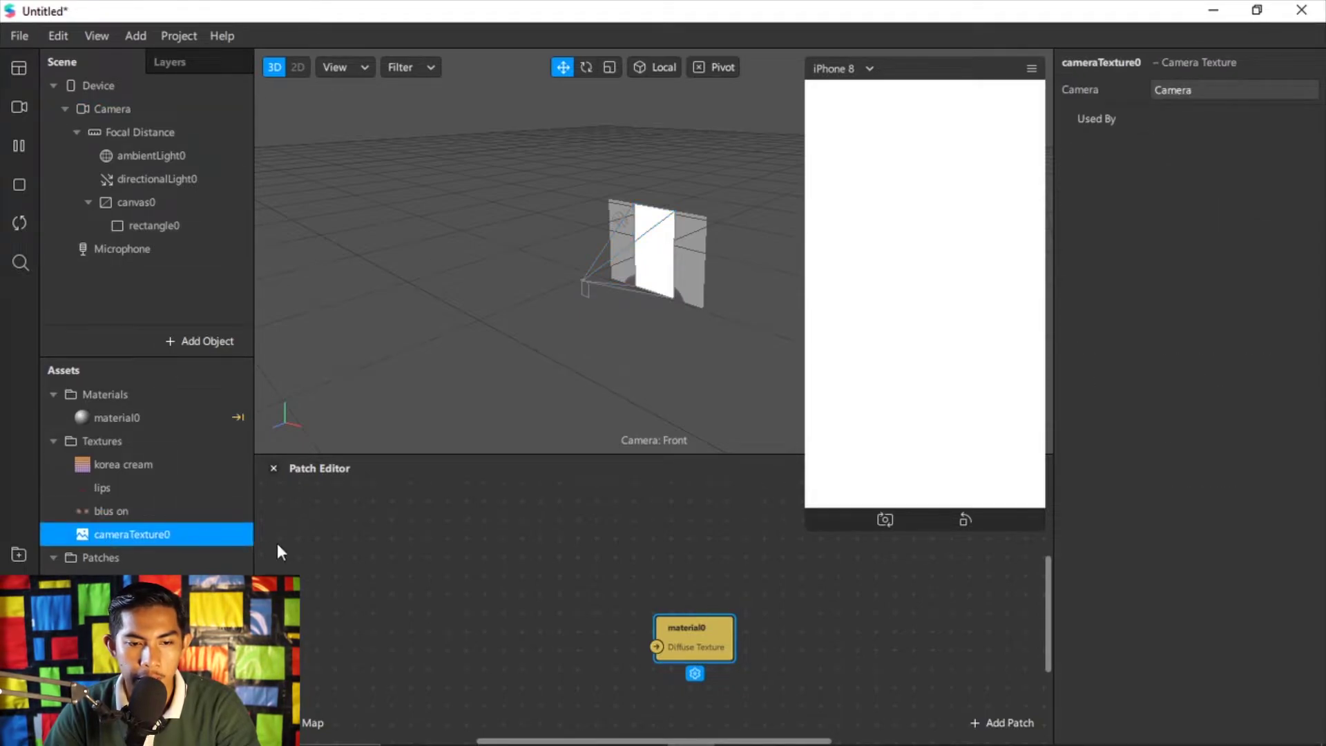
drag(277, 543, 391, 580)
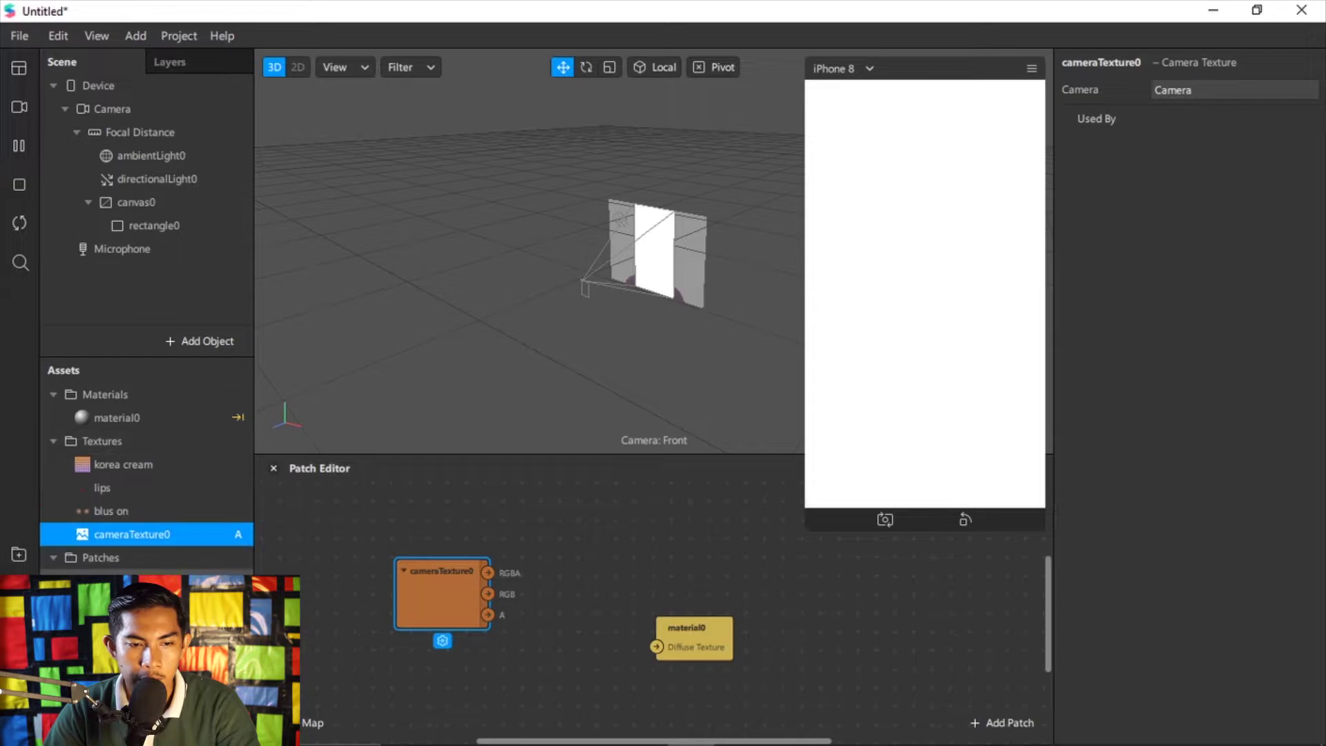
- Route the camera texture's RGBA output through a FastColorLUT patch using the korea cream LUT into material0's diffuse texture
drag(125, 580, 860, 619)
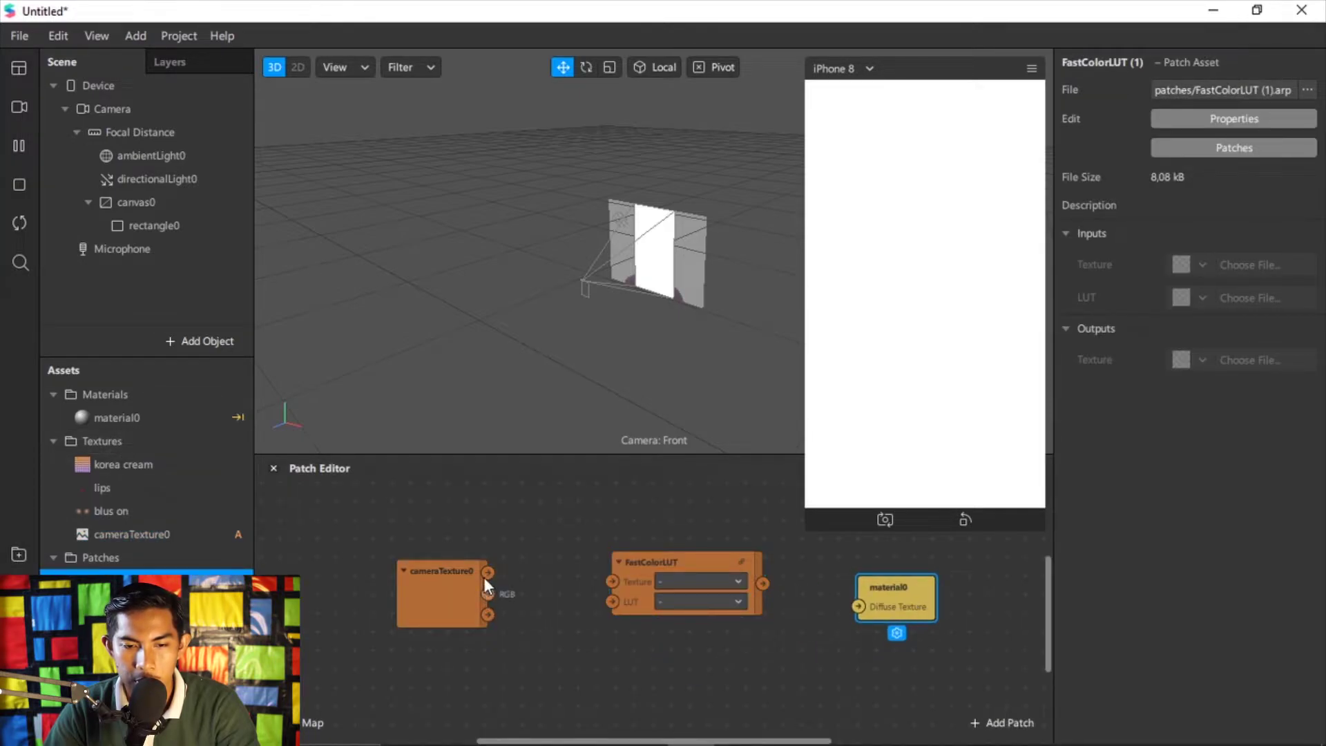
drag(484, 577, 612, 581)
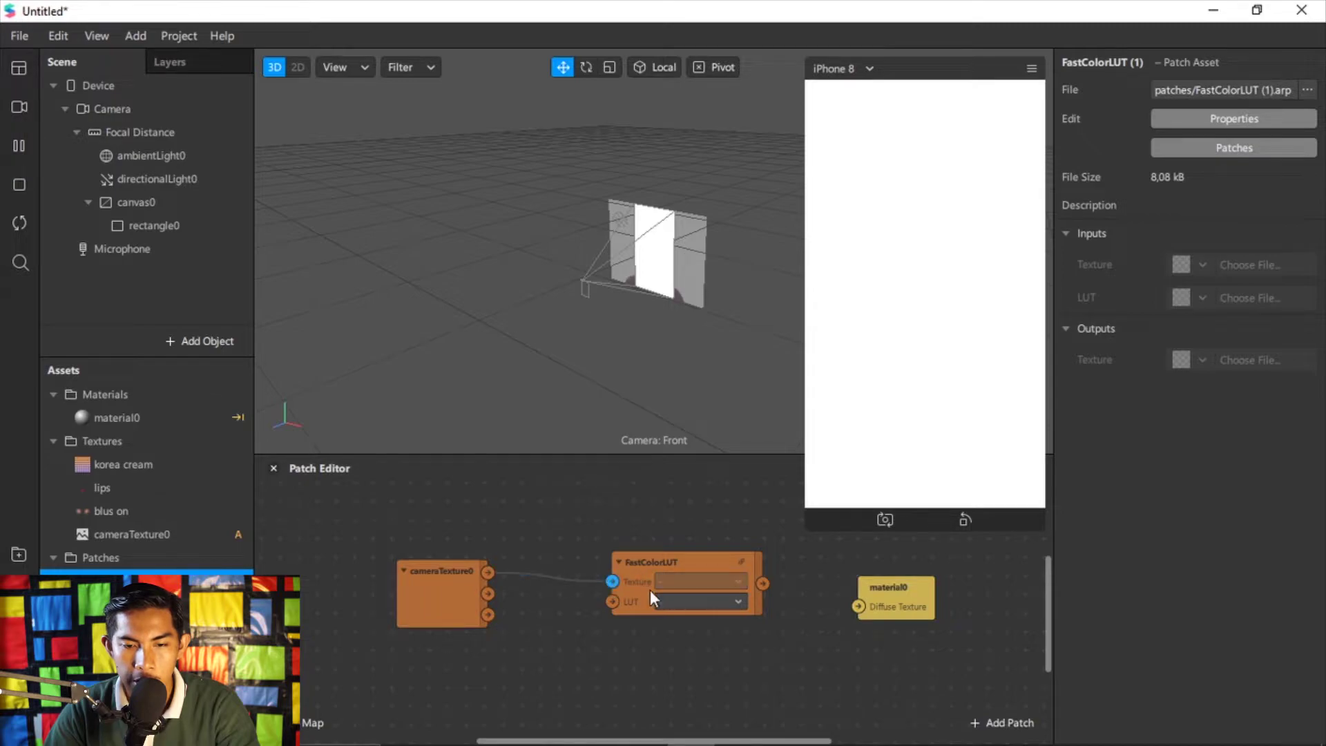
click(678, 600)
click(706, 609)
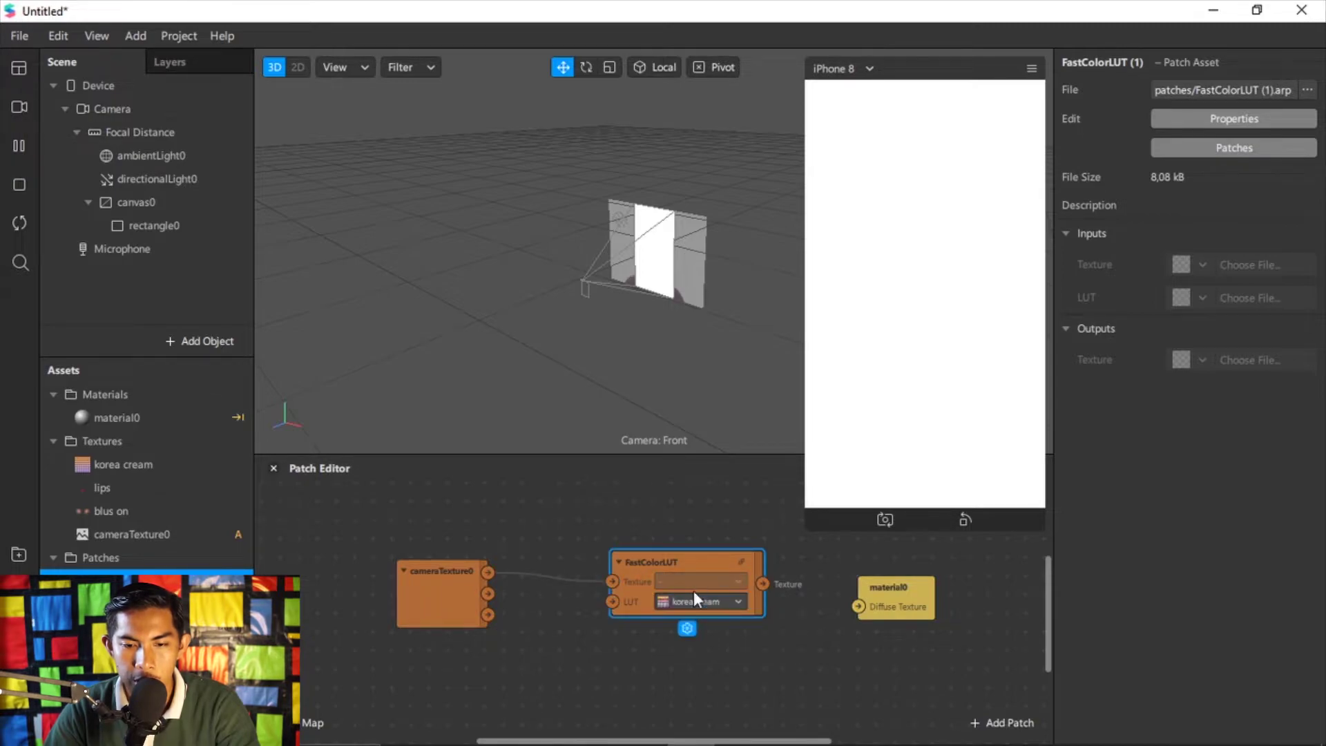
drag(762, 584, 857, 606)
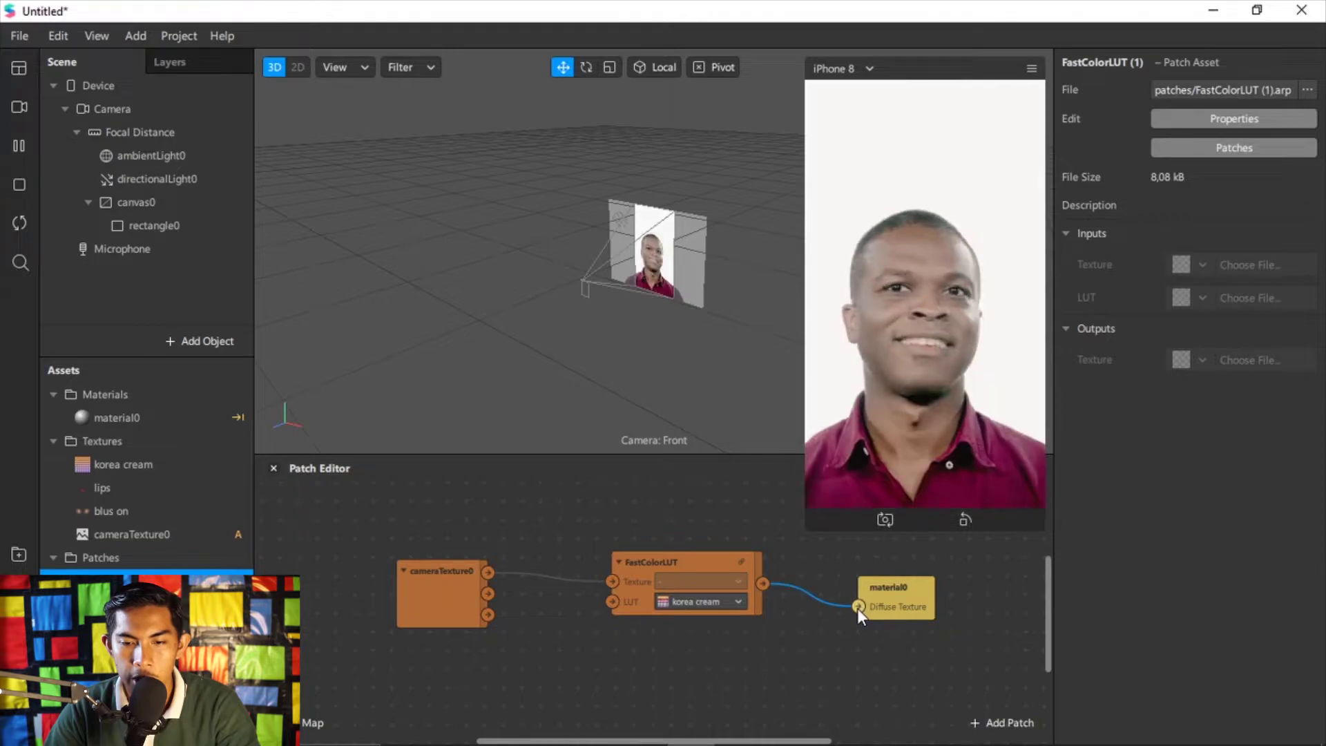
- Preview the colour filter on the simulation video of the short-haired person in the green top
click(19, 107)
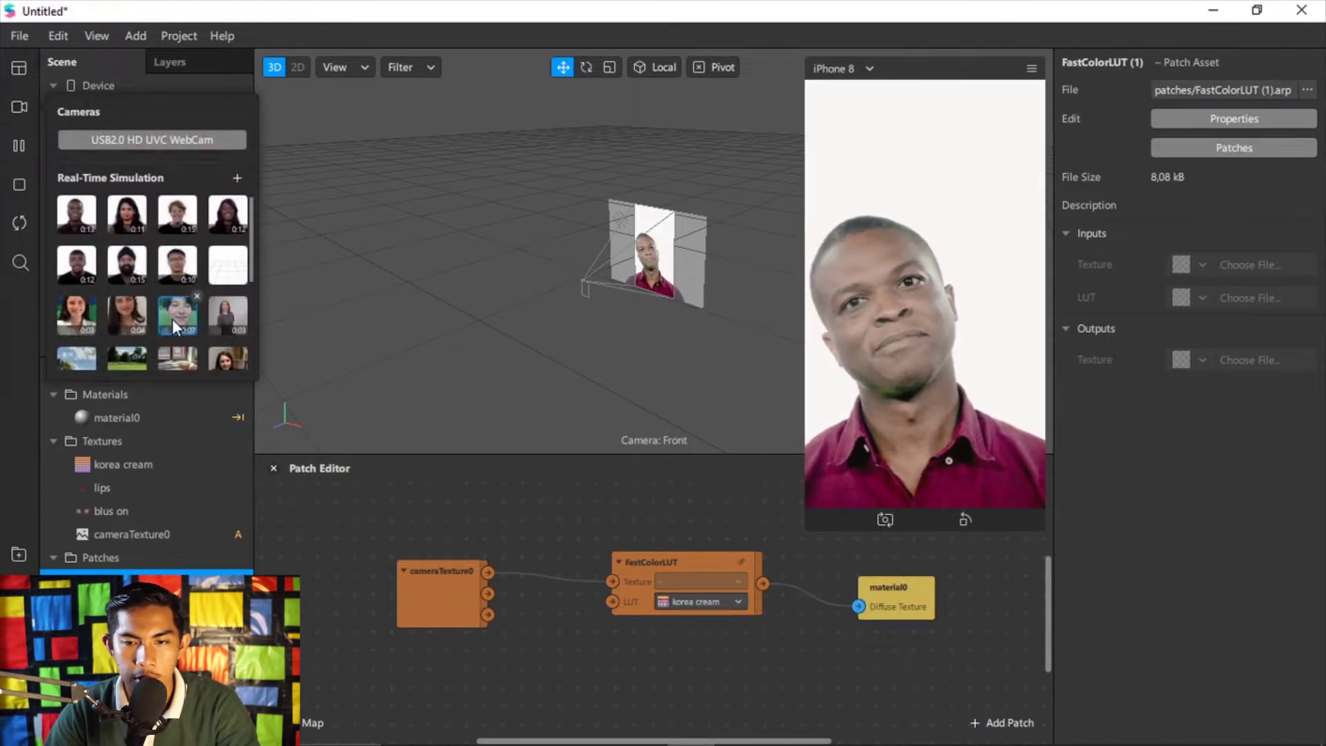
click(174, 316)
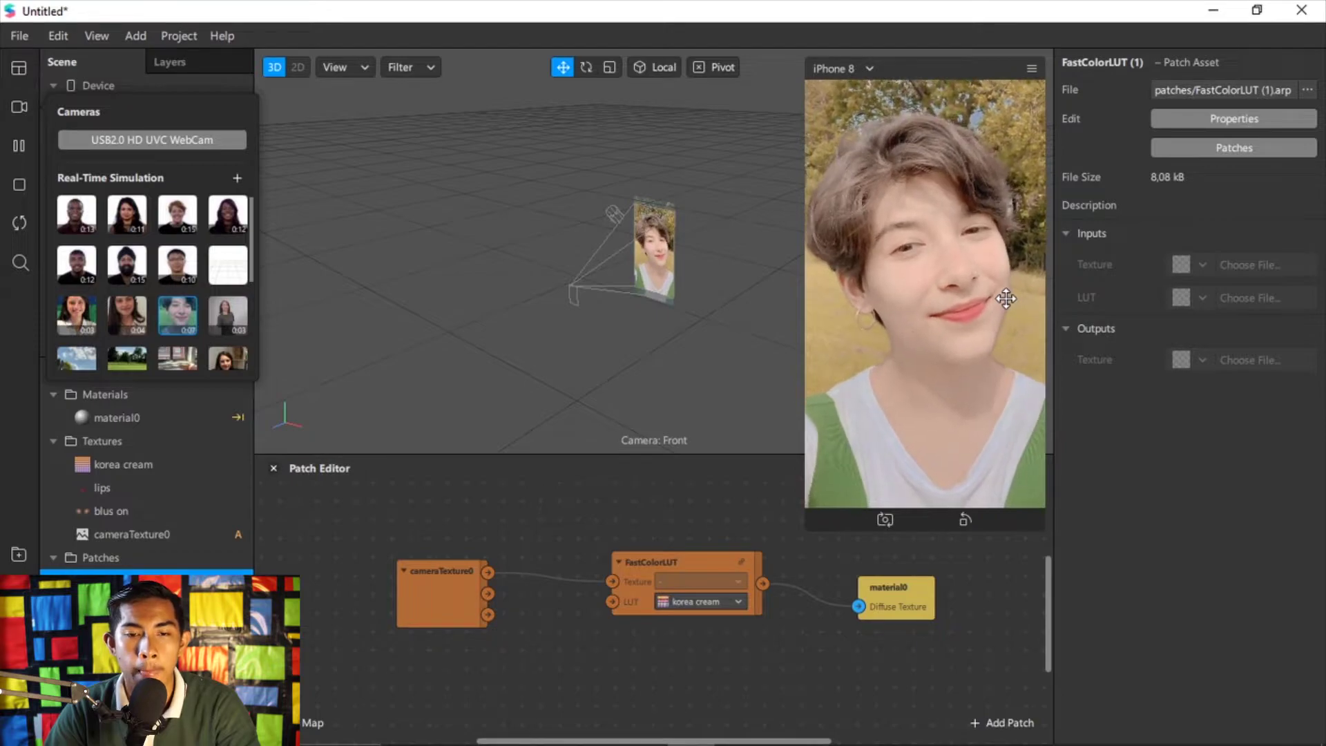
click(600, 633)
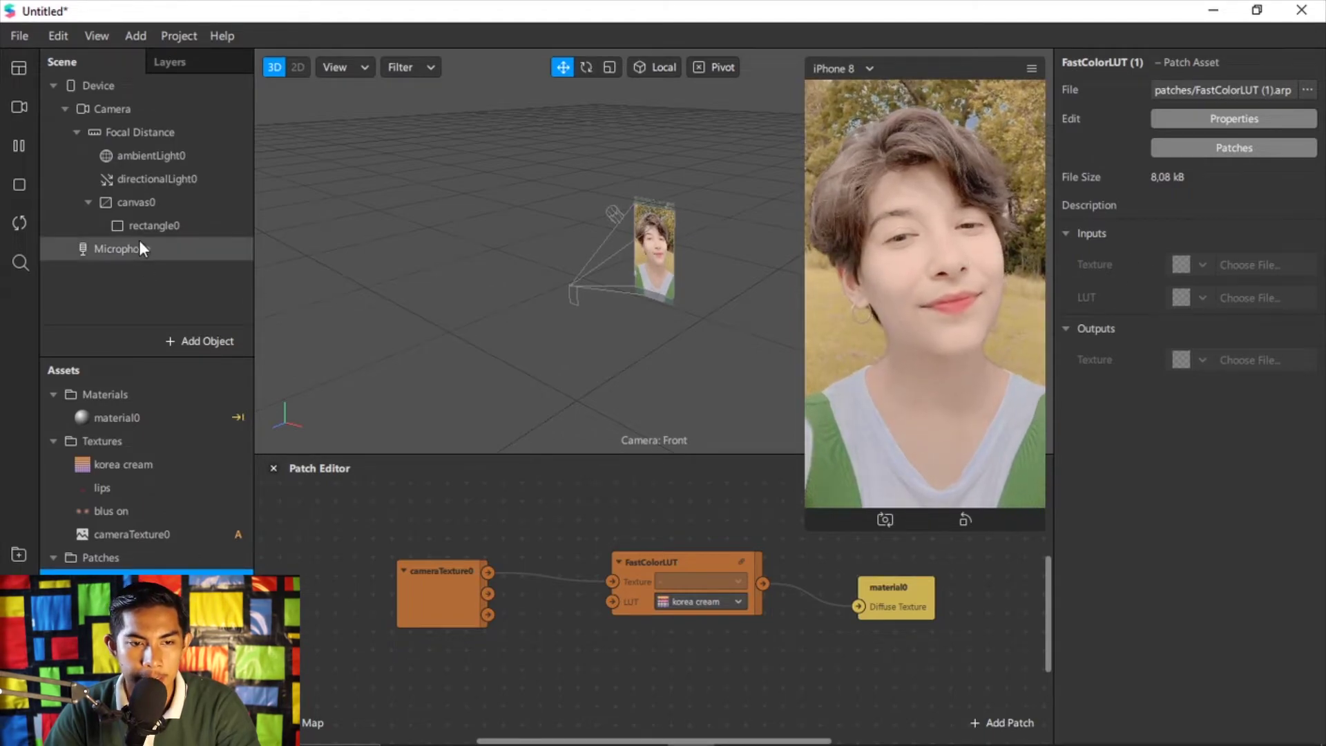
- Insert a Face Tracker and enable texture extraction for it
click(188, 351)
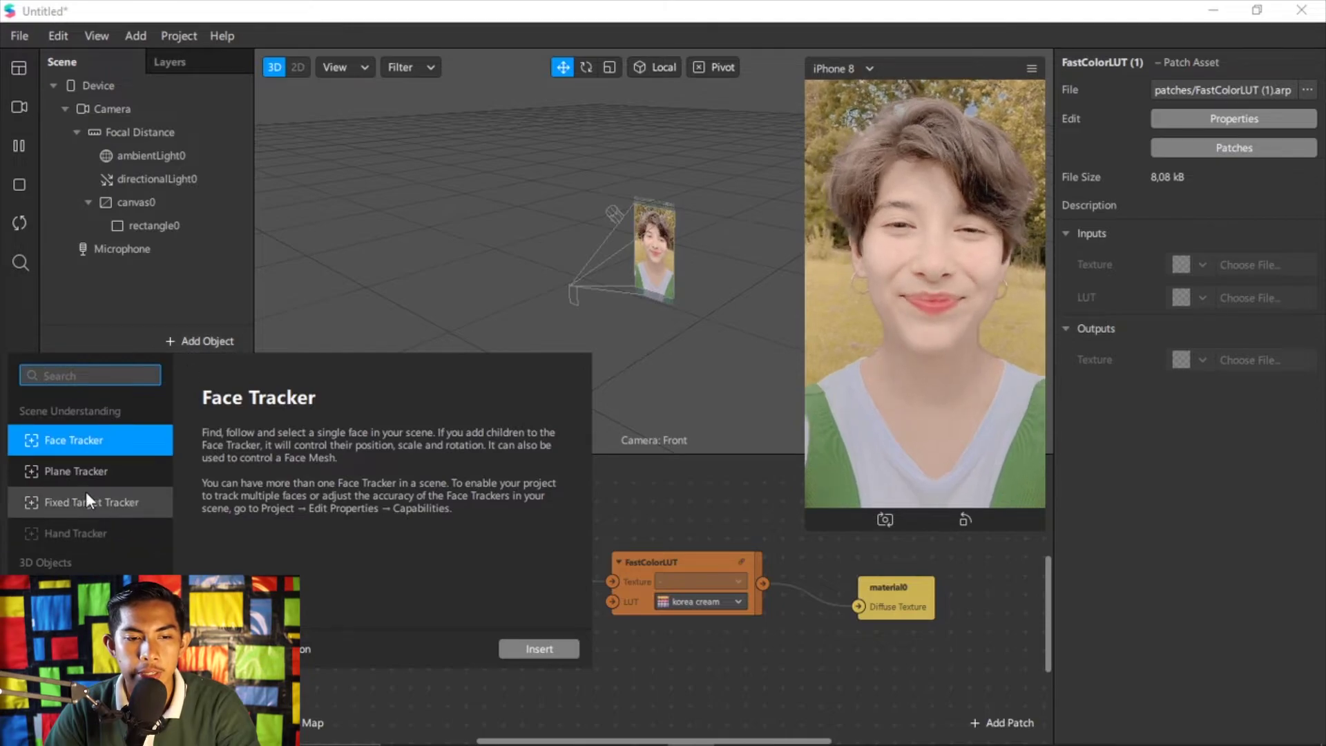
double_click(73, 442)
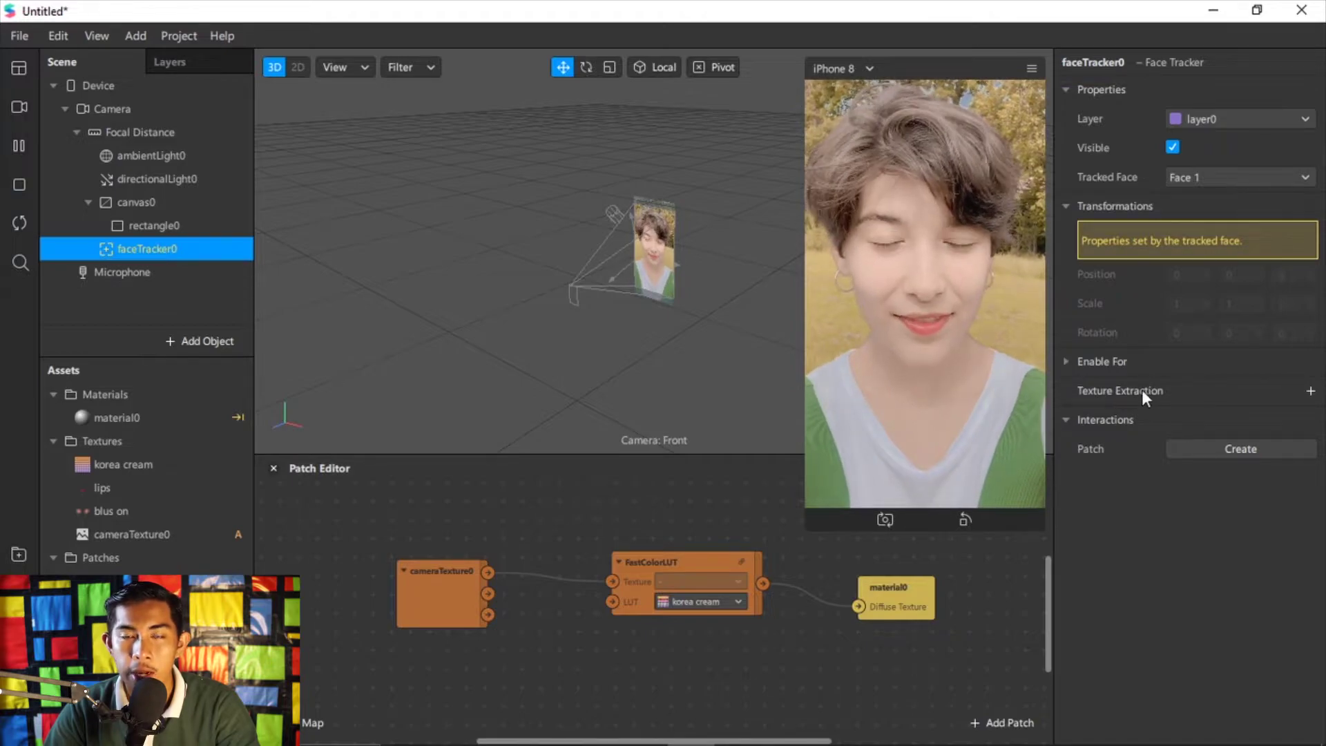
click(1310, 391)
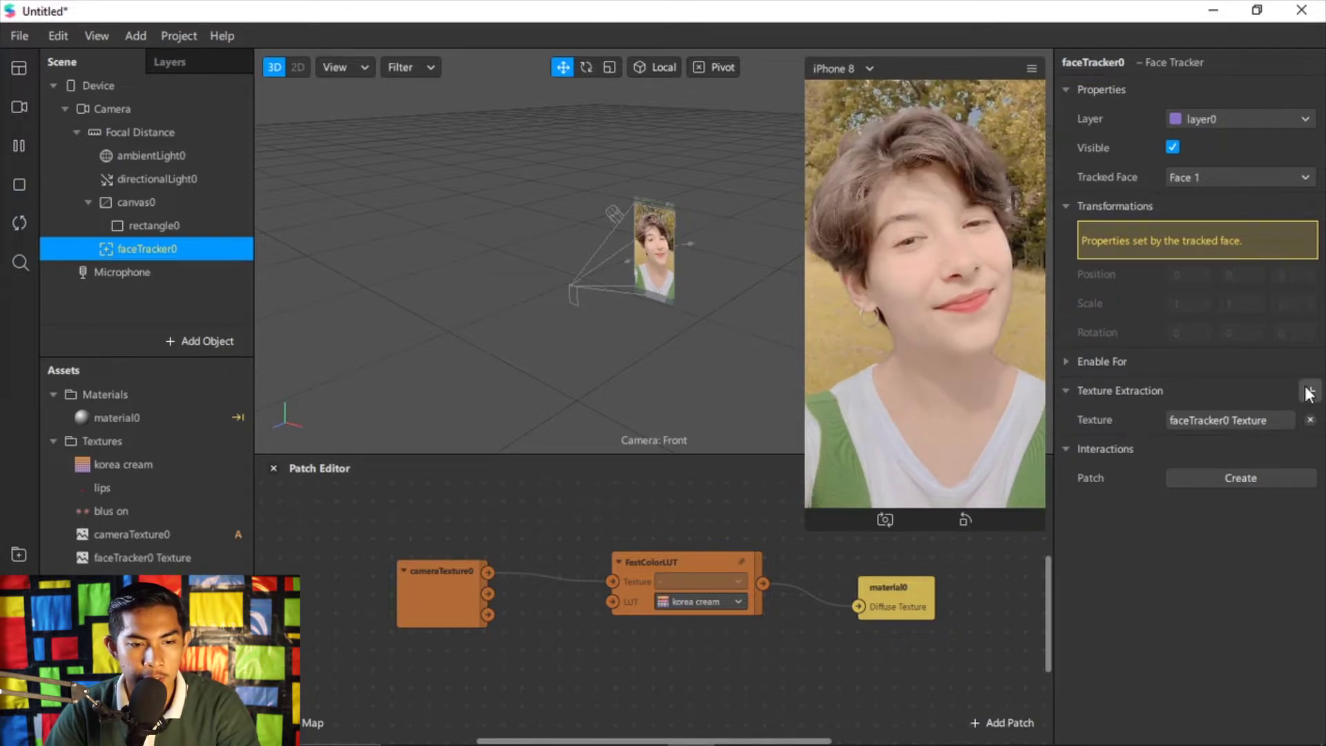
- Add a Face Mesh as a child of faceTracker0
right_click(145, 250)
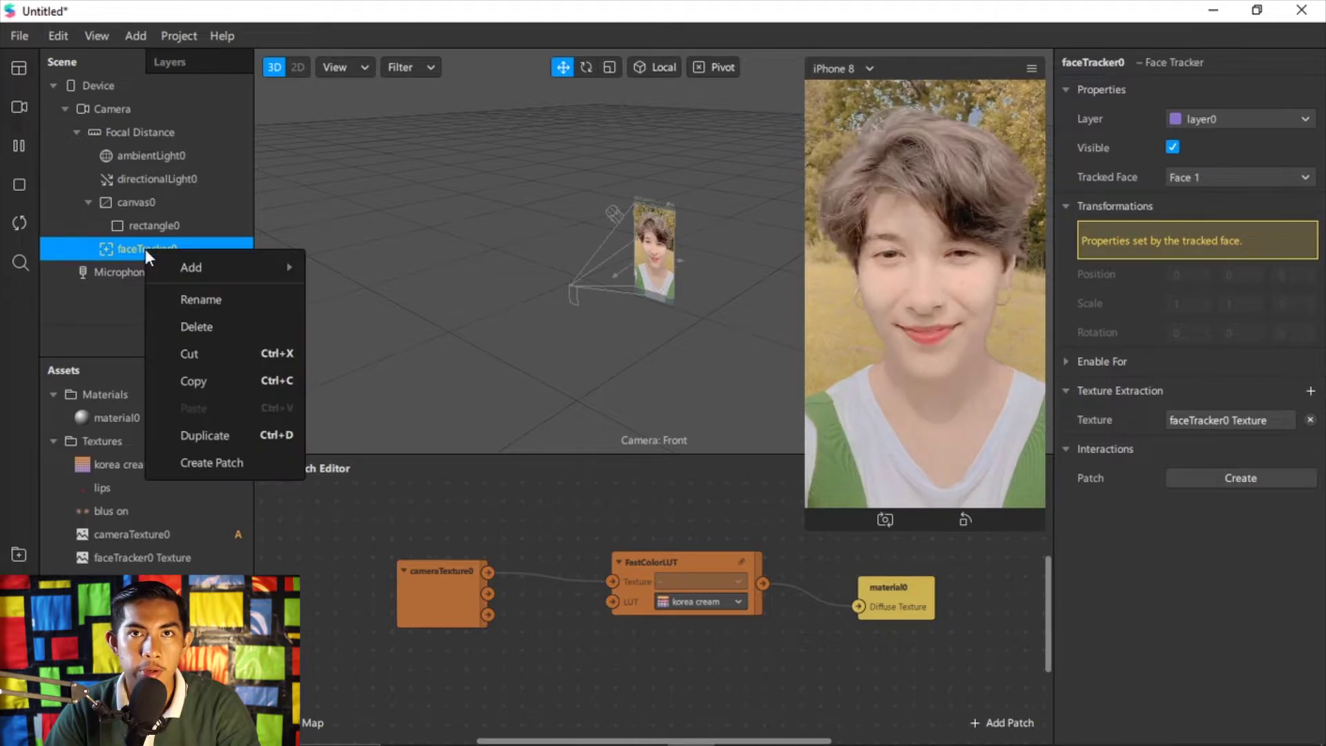
mouse_move(271, 267)
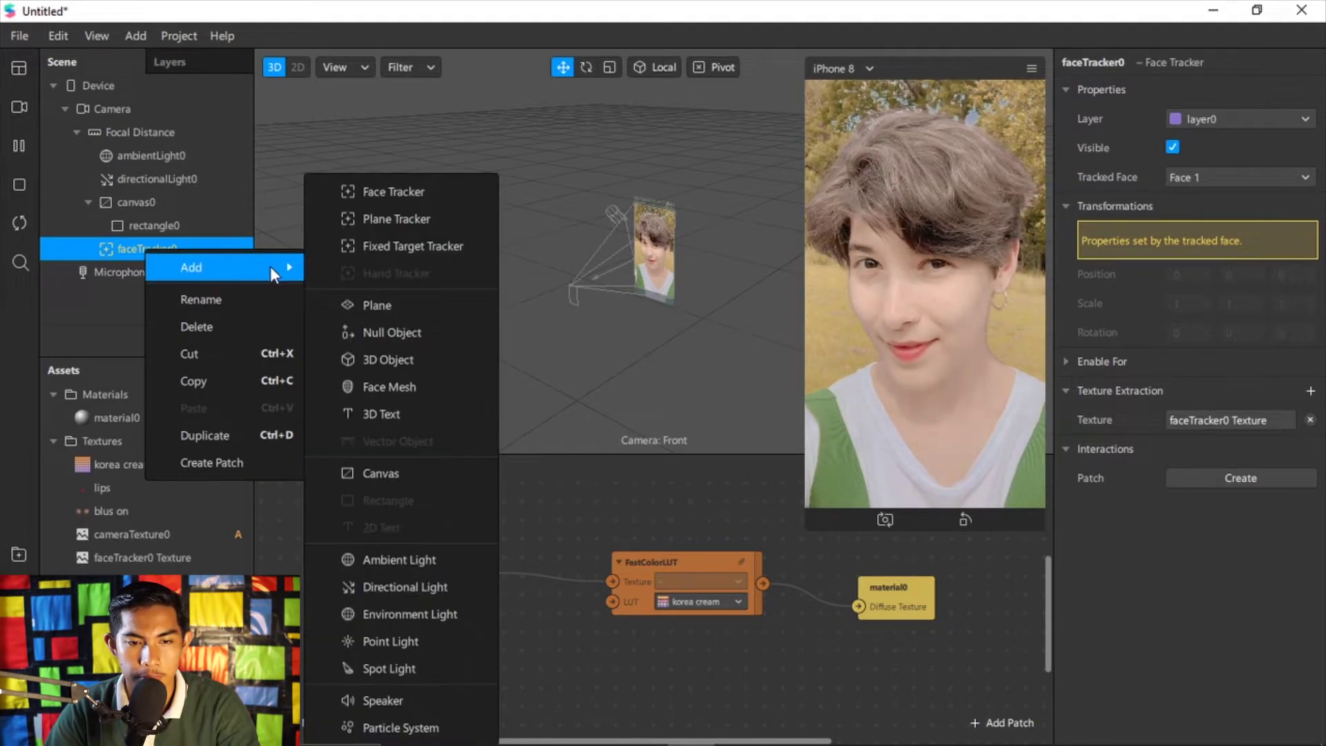
click(371, 392)
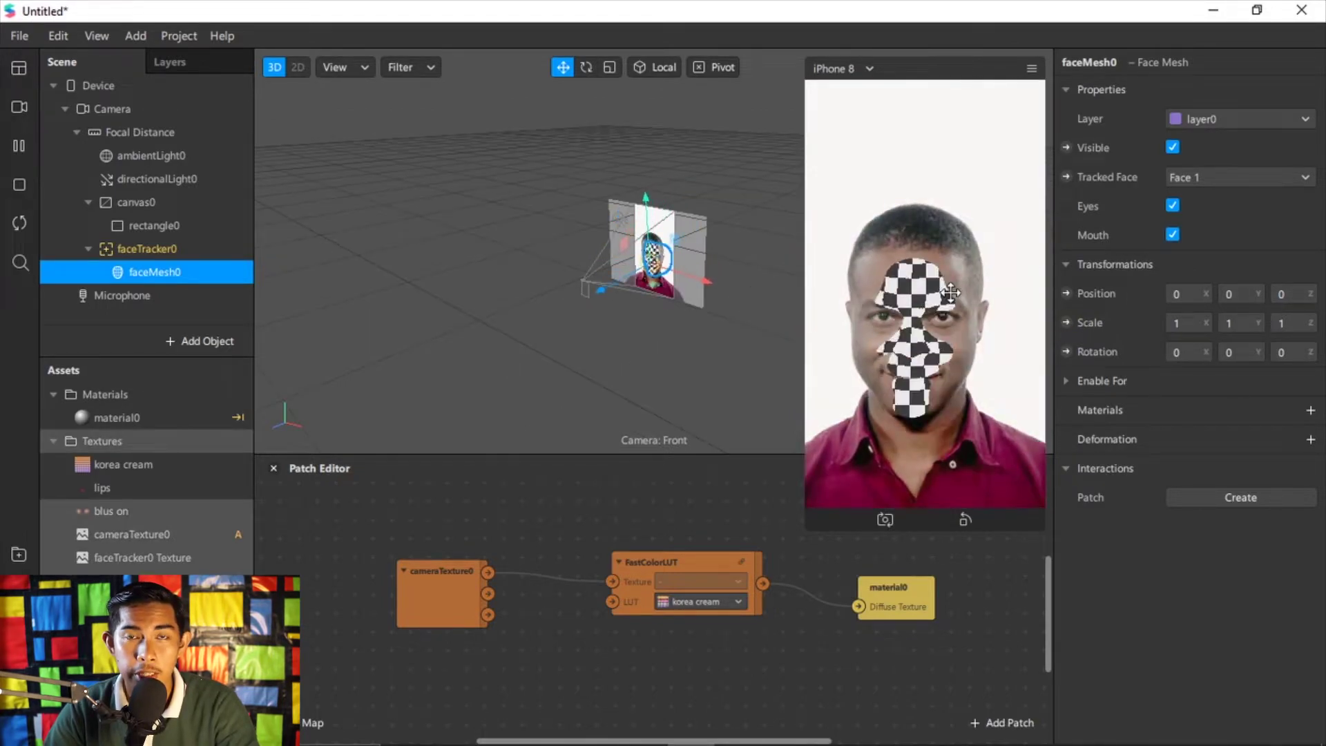
- Turn off writing to the depth buffer in material0's advanced render options
click(135, 417)
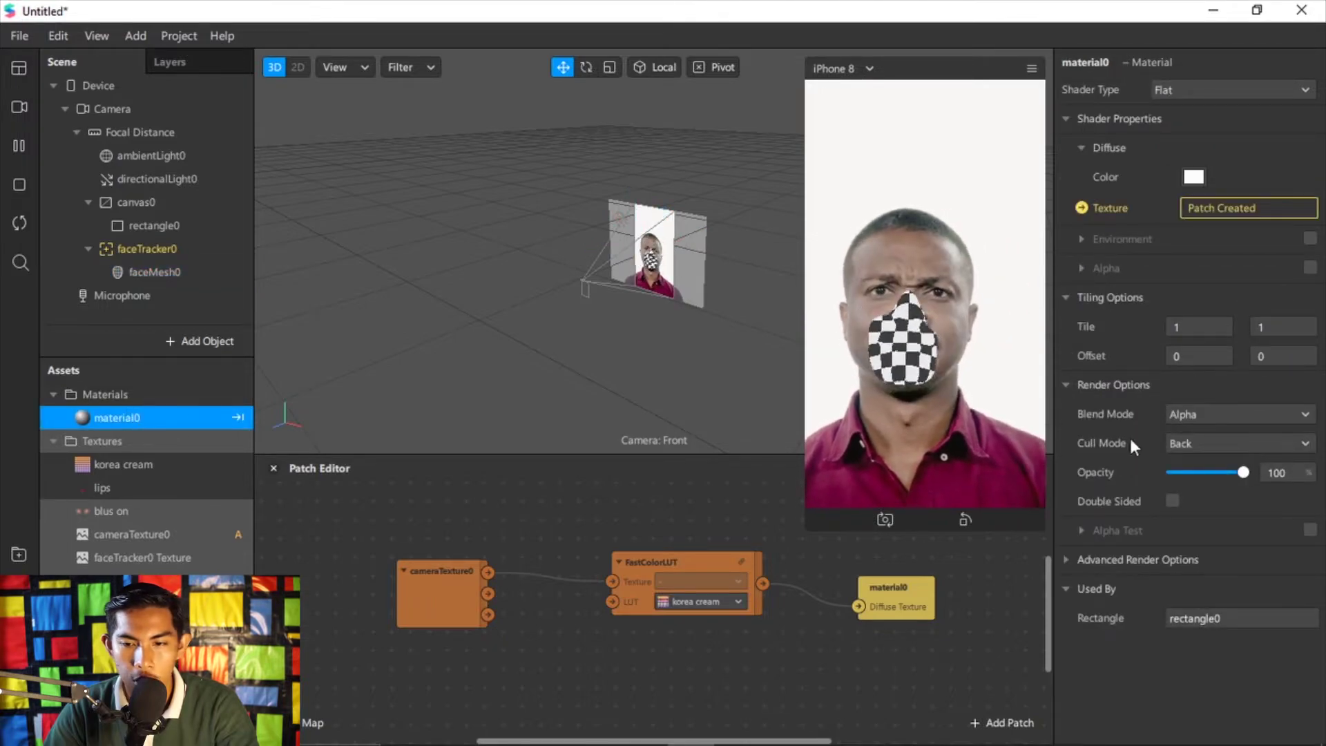
click(1066, 556)
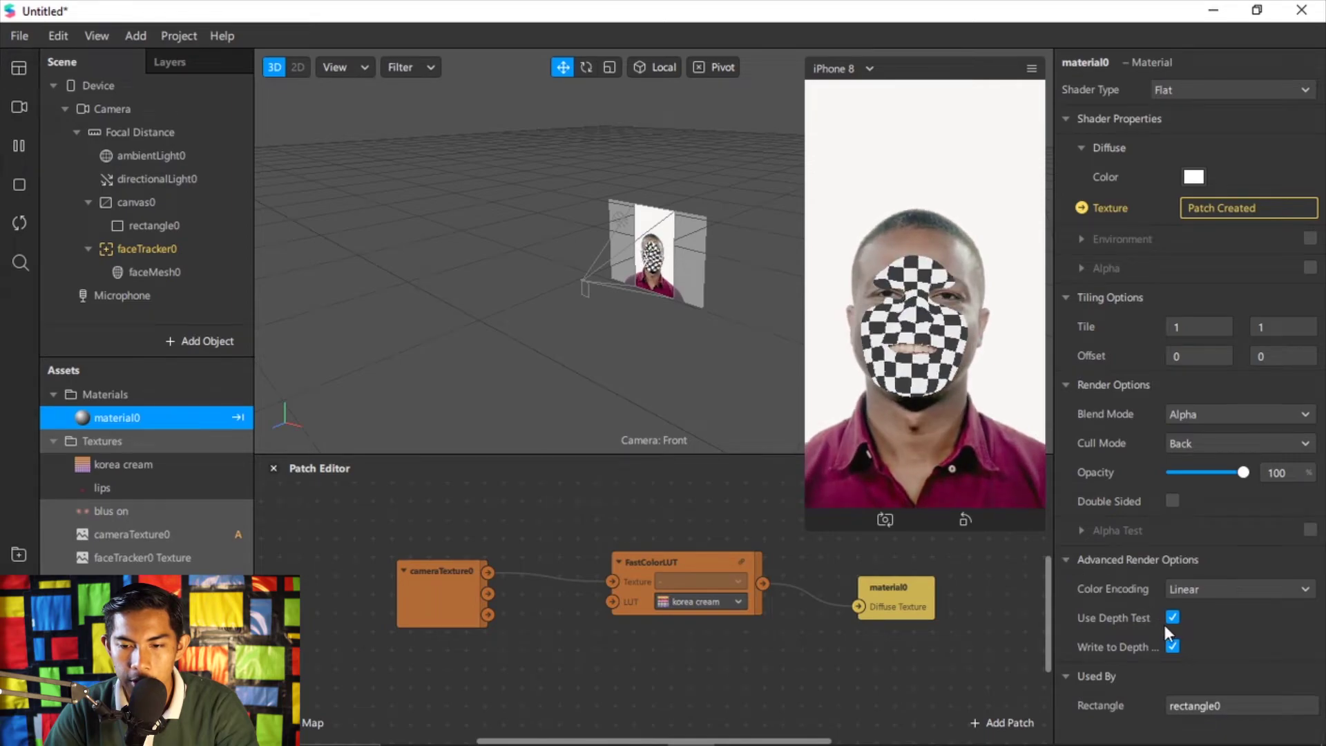
click(1172, 646)
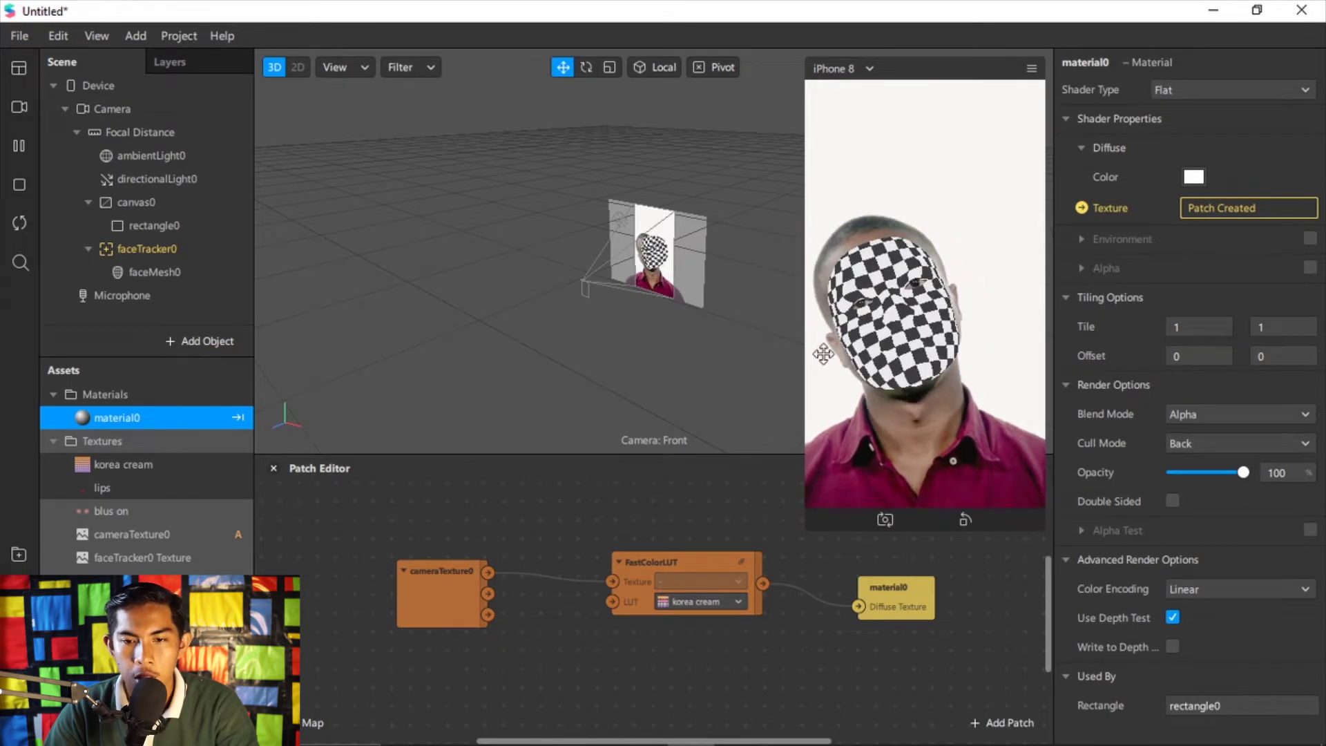
- Create a new material for faceMesh0 and set its shader type to Flat
click(168, 273)
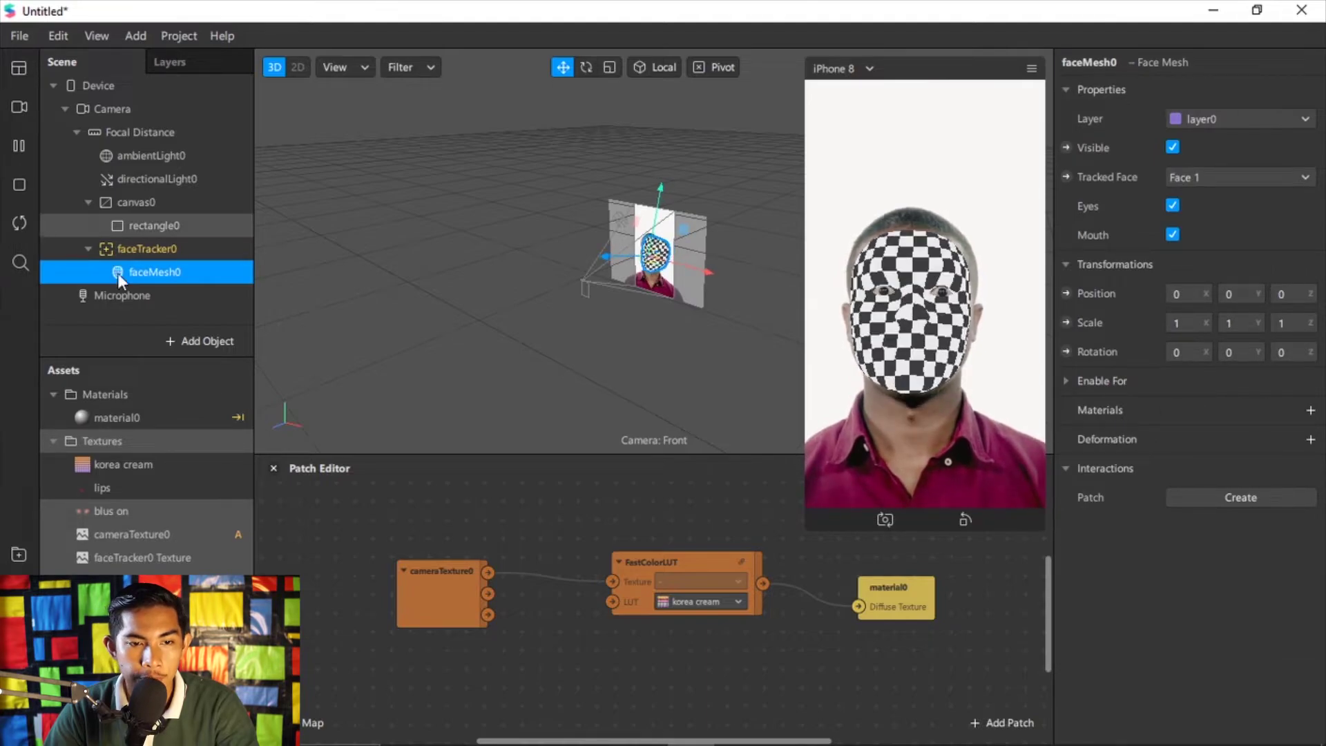
click(1309, 410)
click(1212, 474)
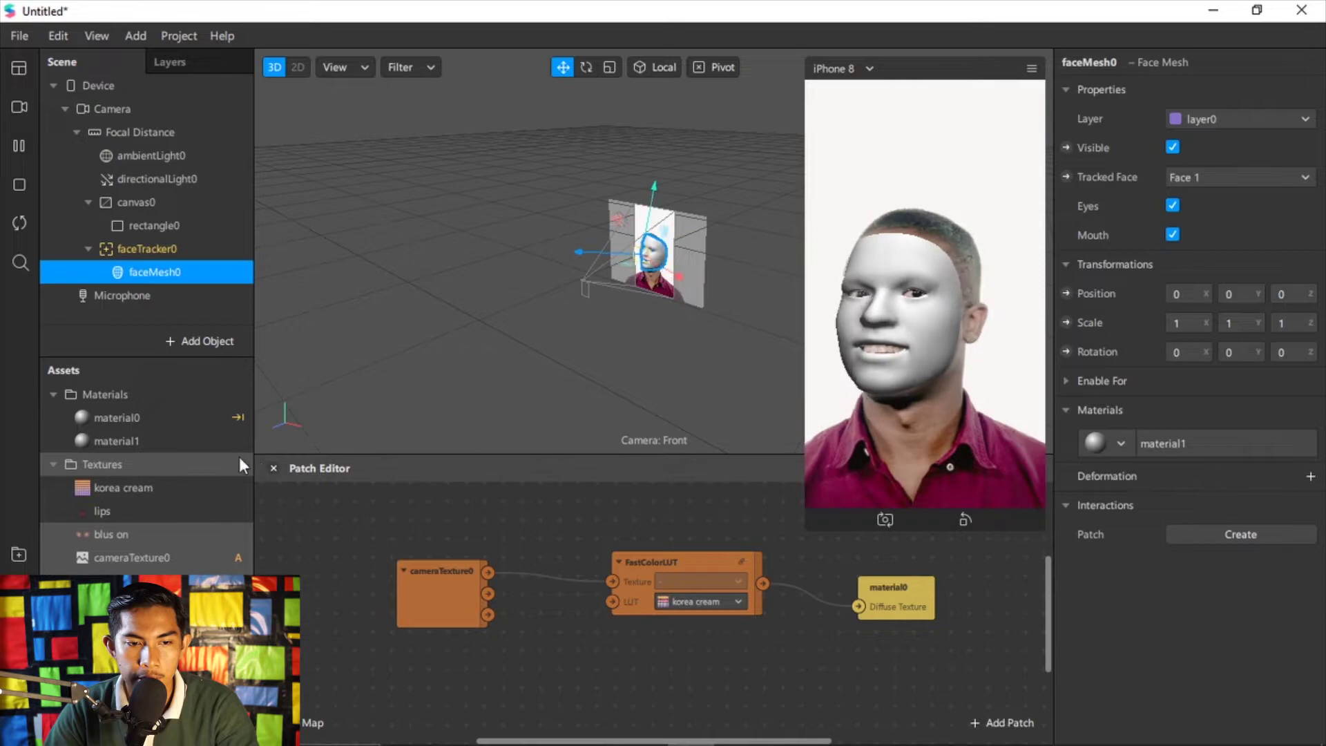
click(126, 440)
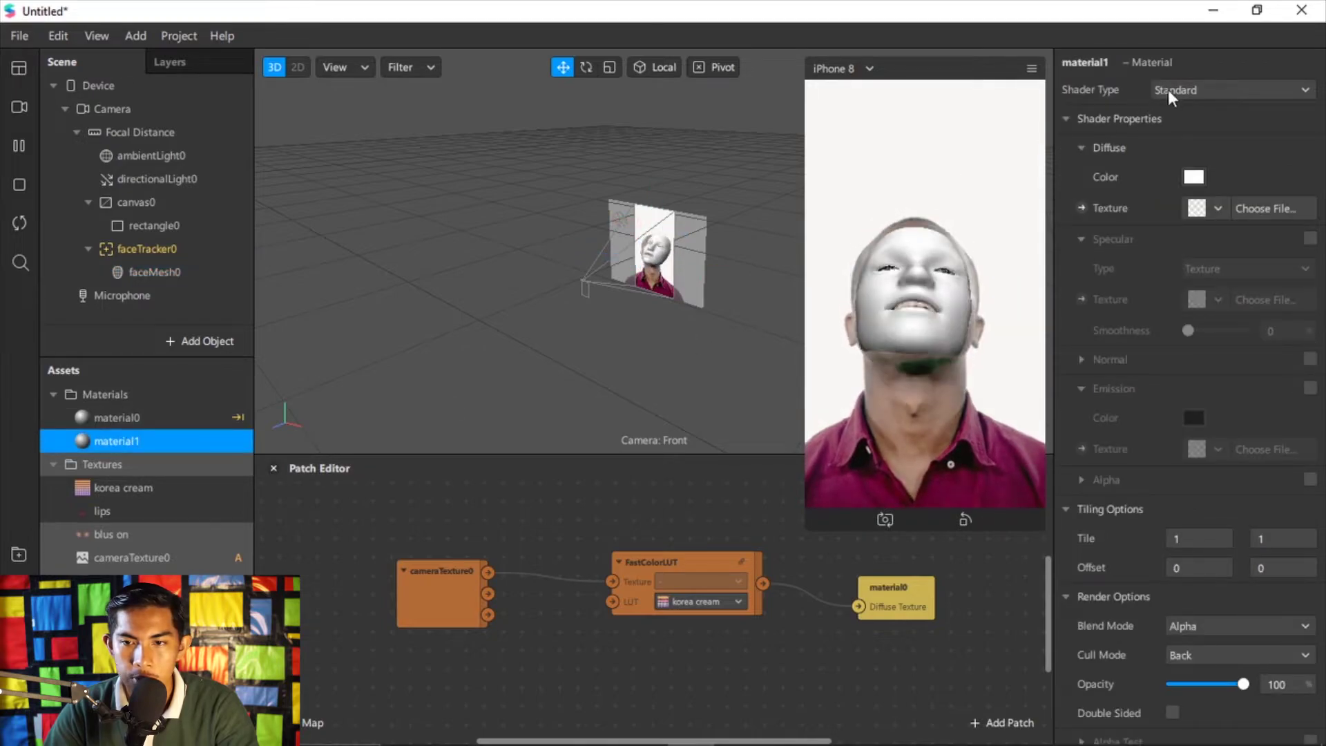
click(1188, 91)
click(1186, 97)
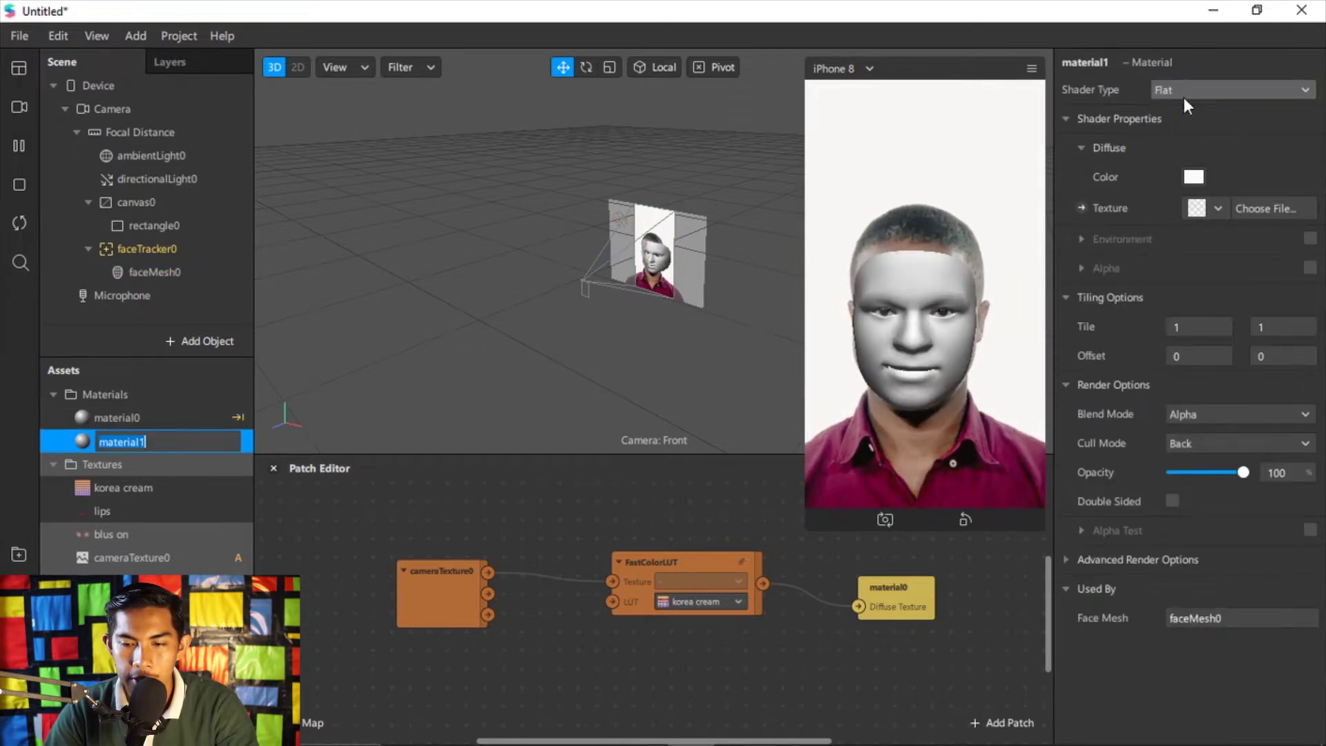
- Turn off writing to the depth buffer in material1's advanced render options
click(1066, 560)
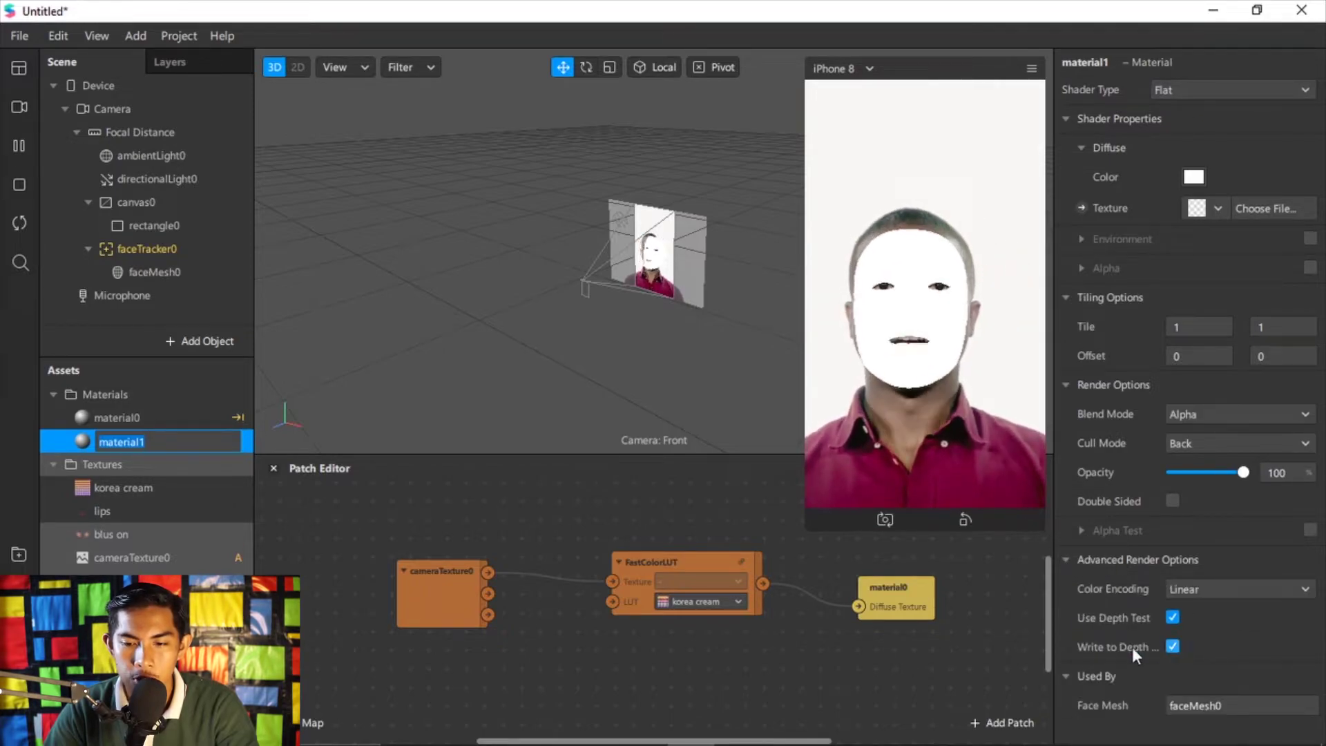
click(1173, 646)
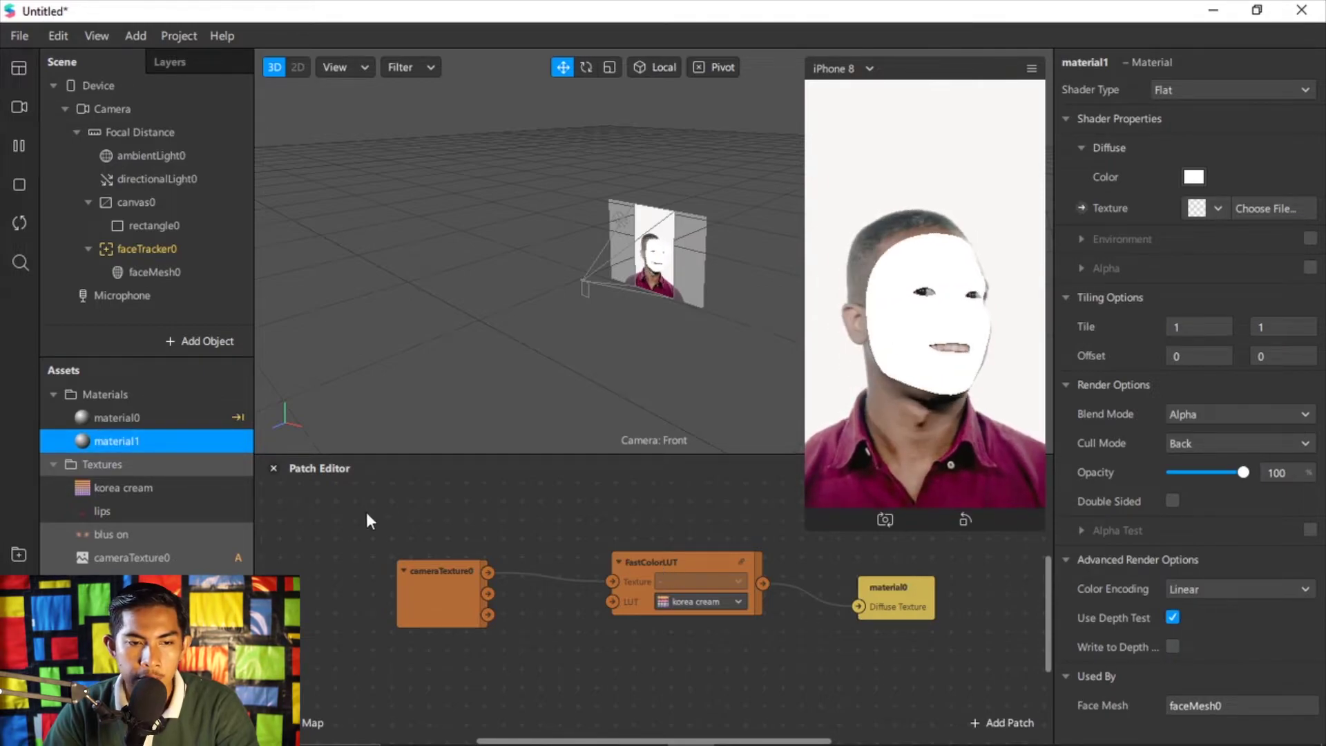
- Add a deformation to faceMesh0 from FaceDistortionUnfinished's faceDistortionPack object, and turn off the mesh's Eyes and Mouth options
click(160, 272)
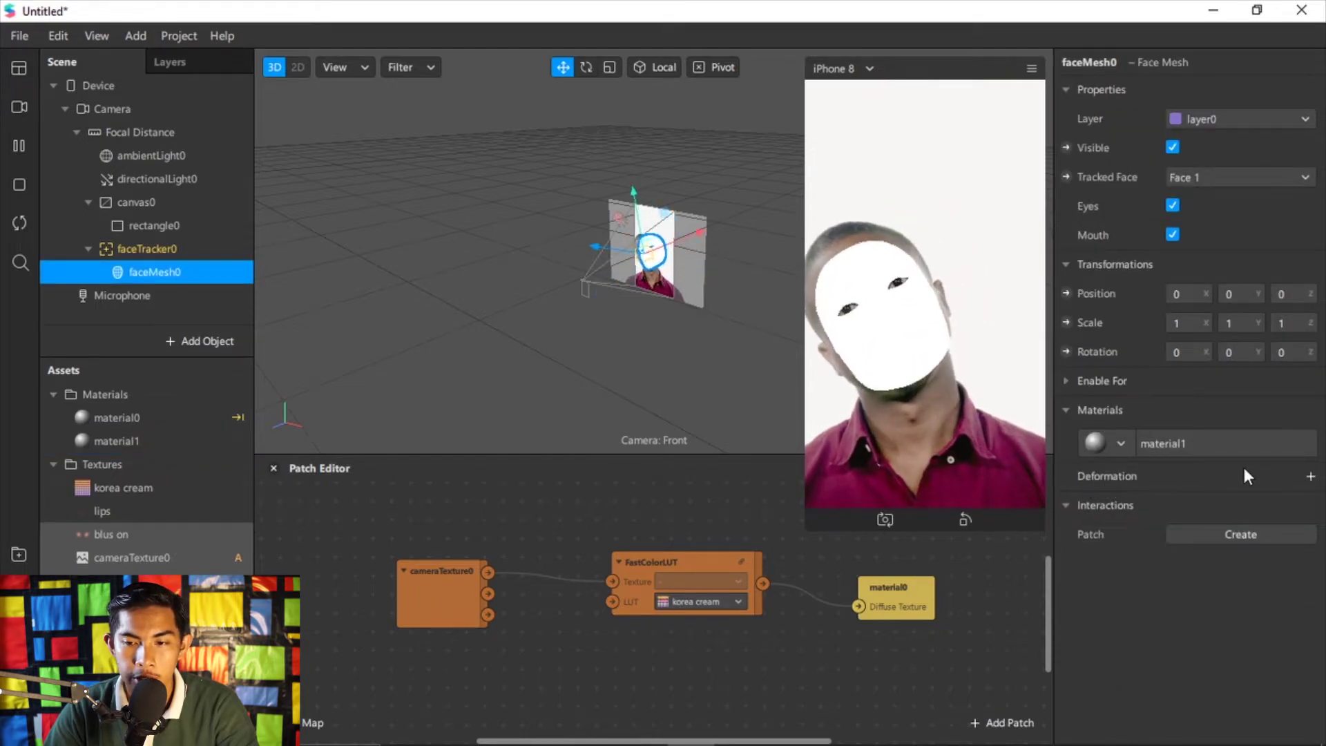
click(1310, 477)
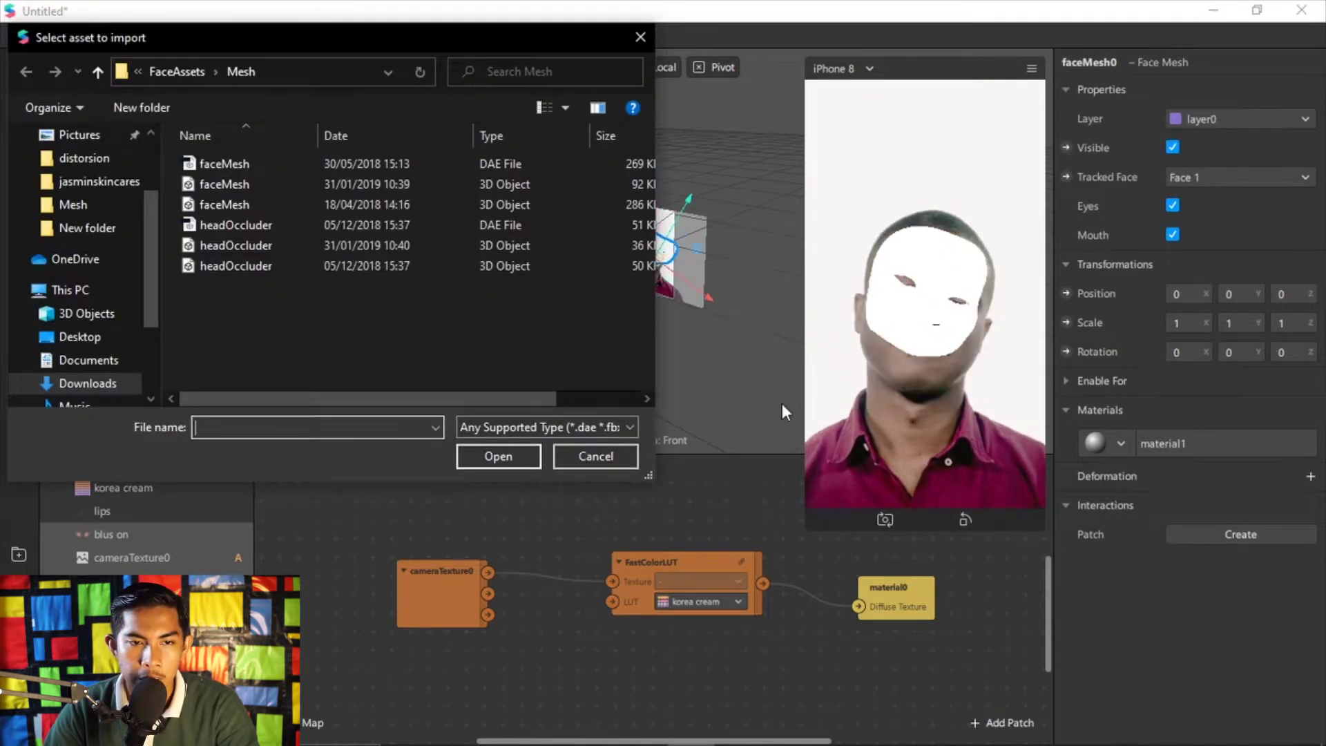
click(173, 69)
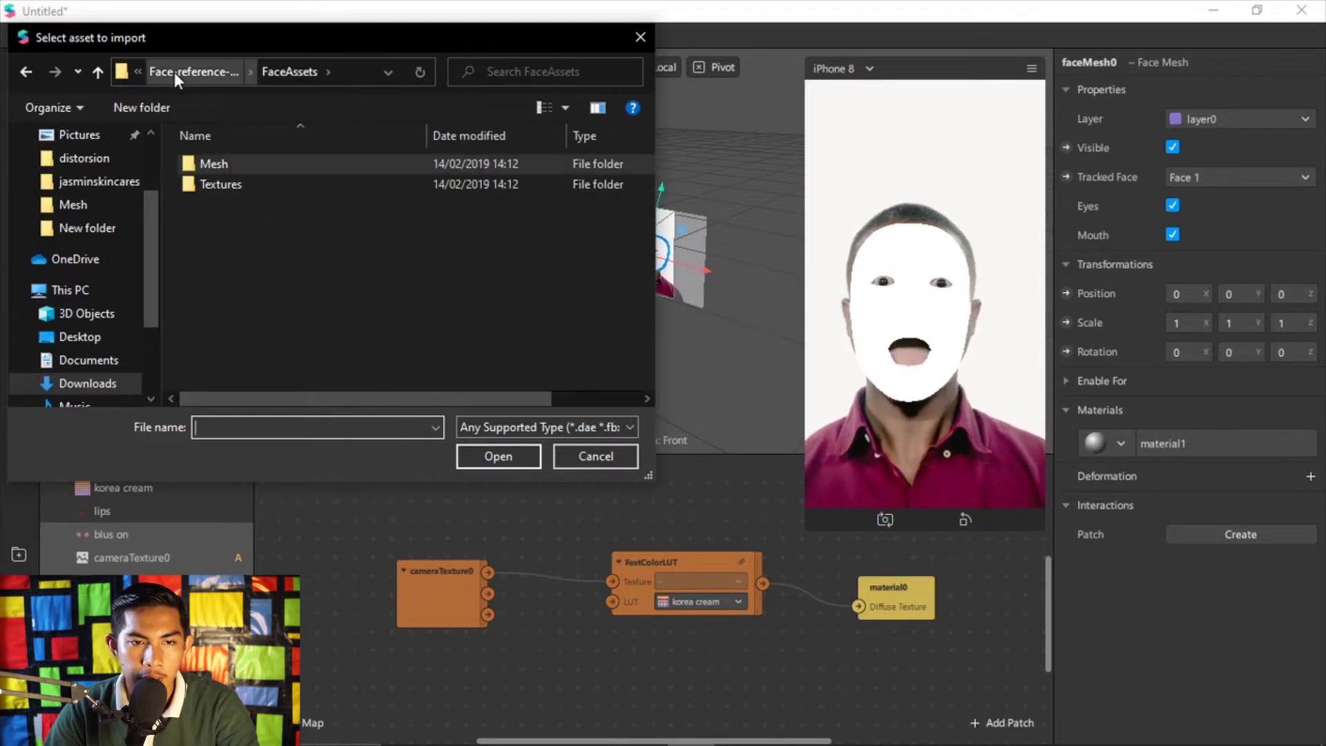
click(174, 72)
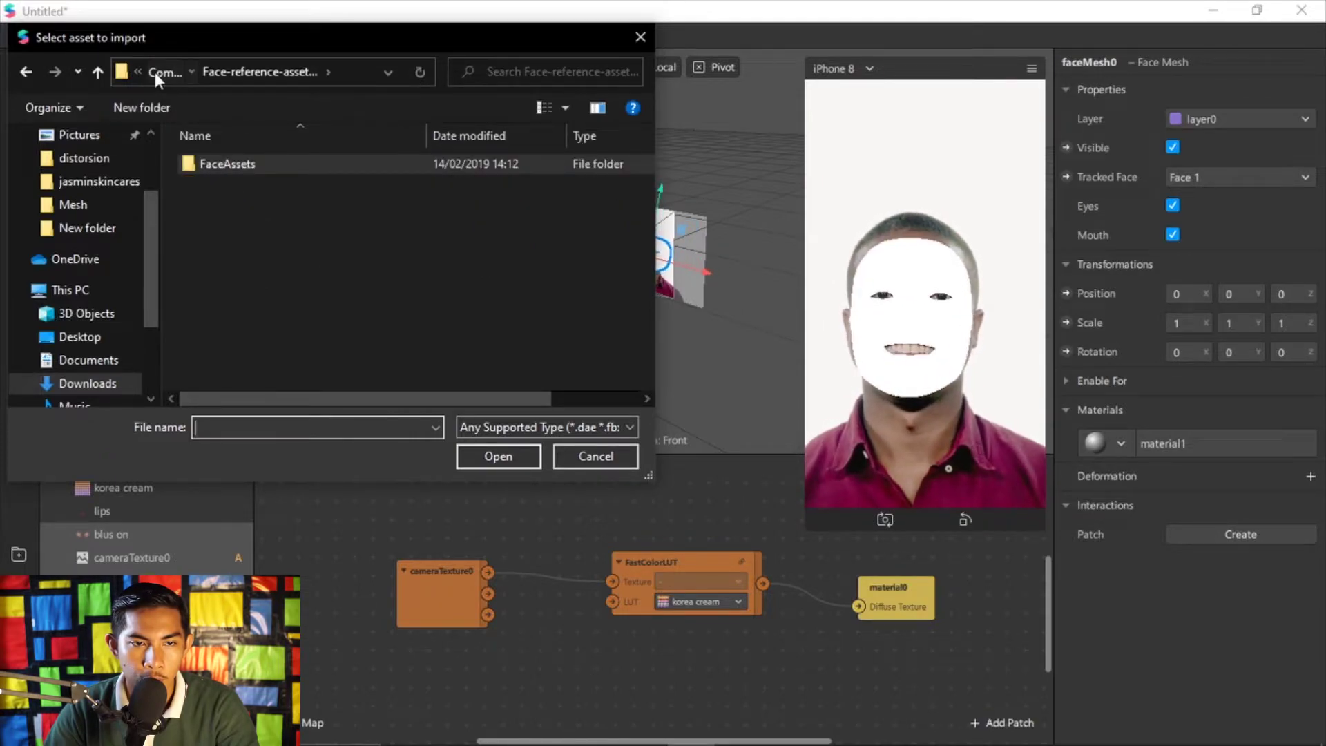
click(155, 72)
double_click(247, 184)
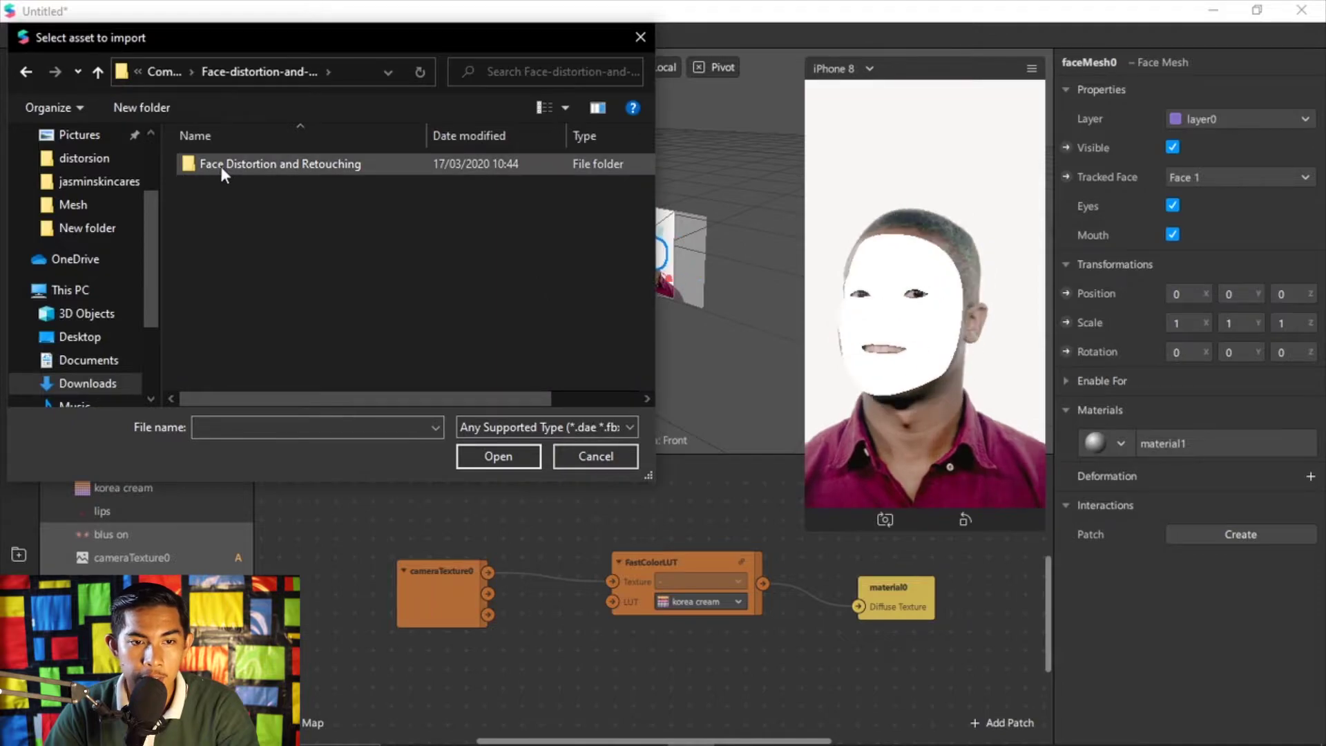
double_click(268, 165)
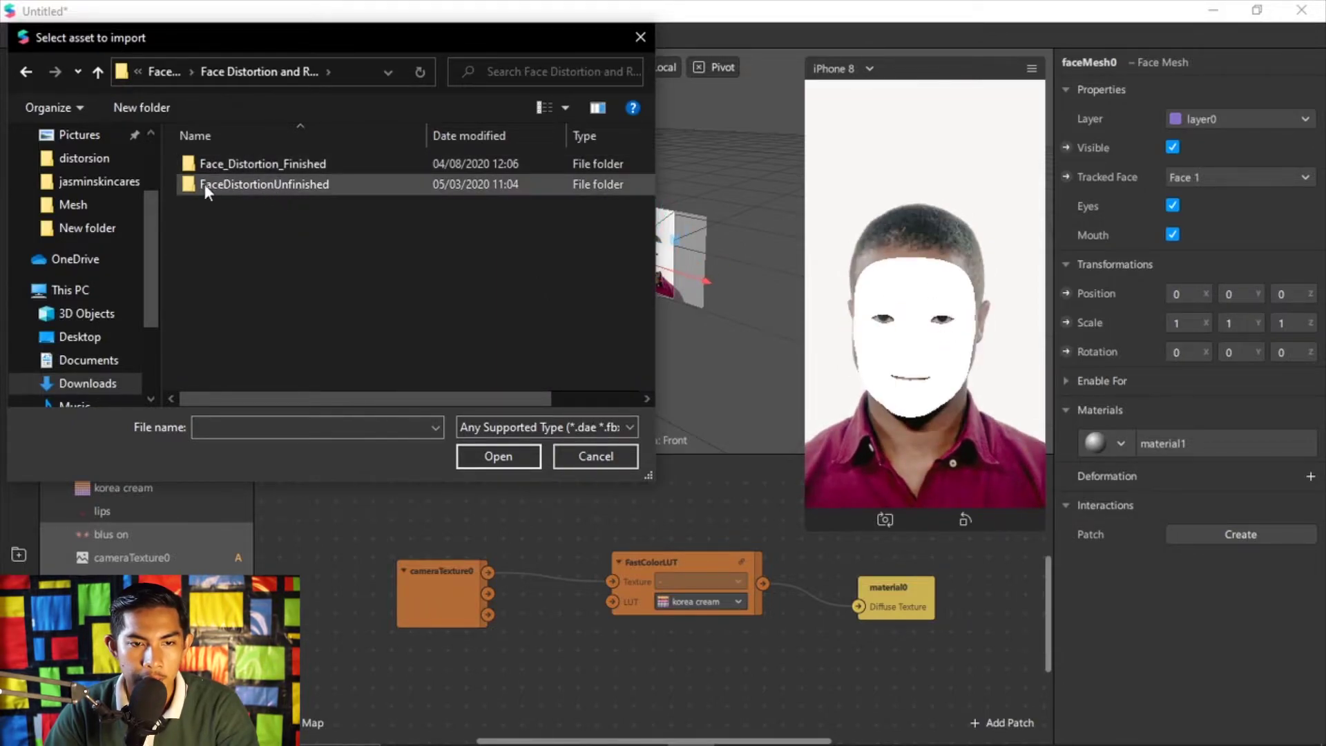
double_click(283, 183)
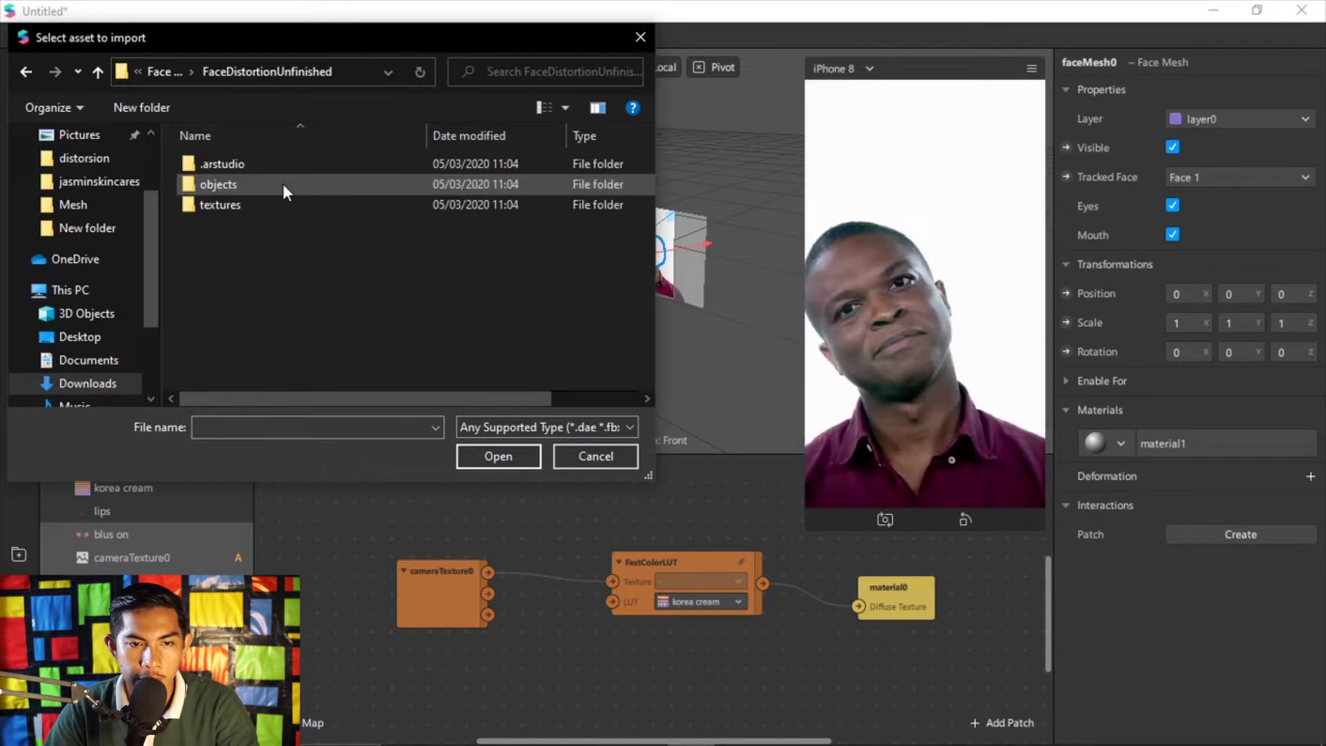
double_click(244, 185)
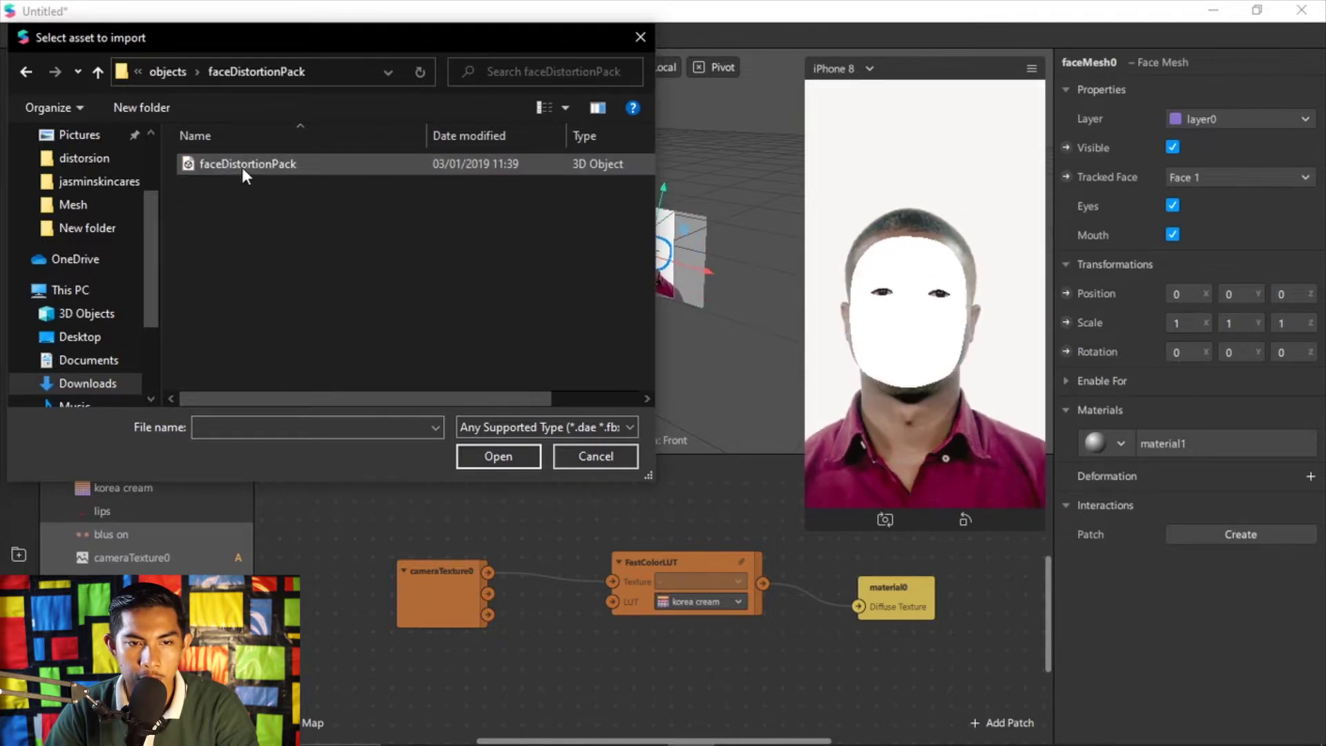
double_click(242, 165)
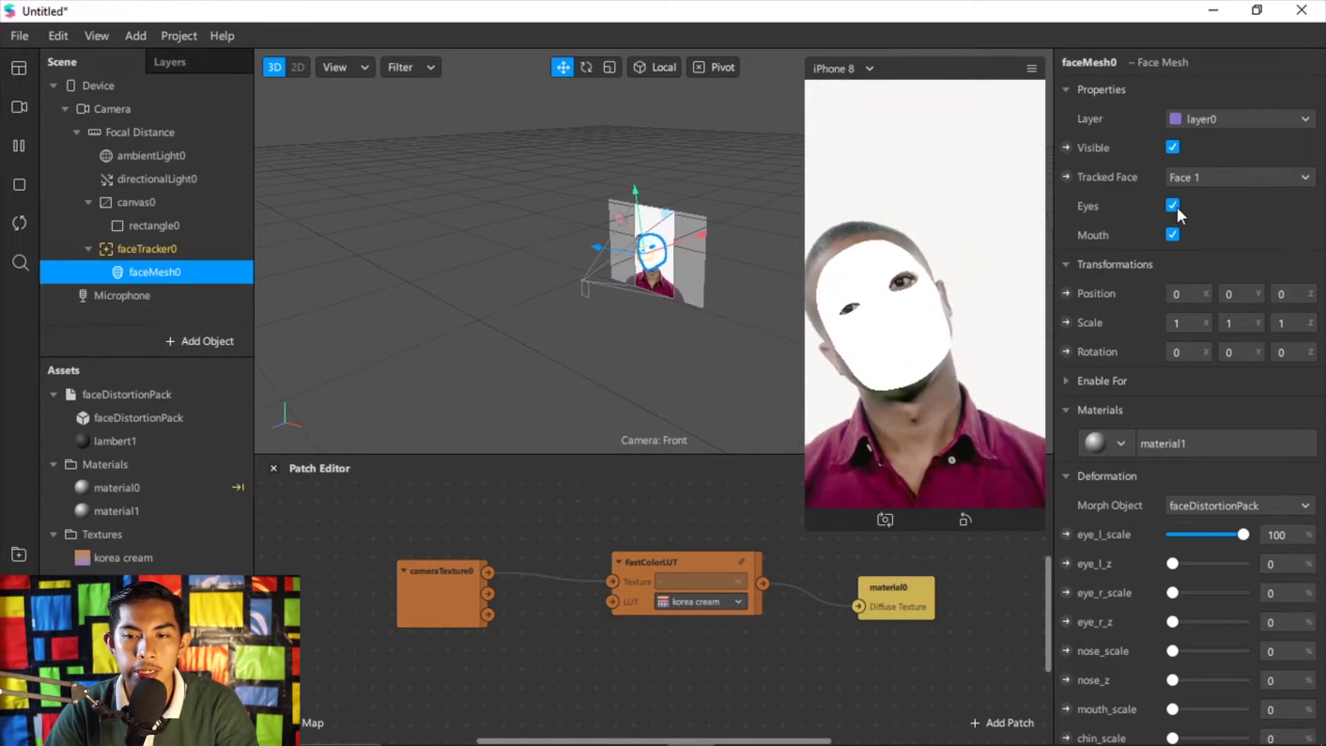
click(1173, 234)
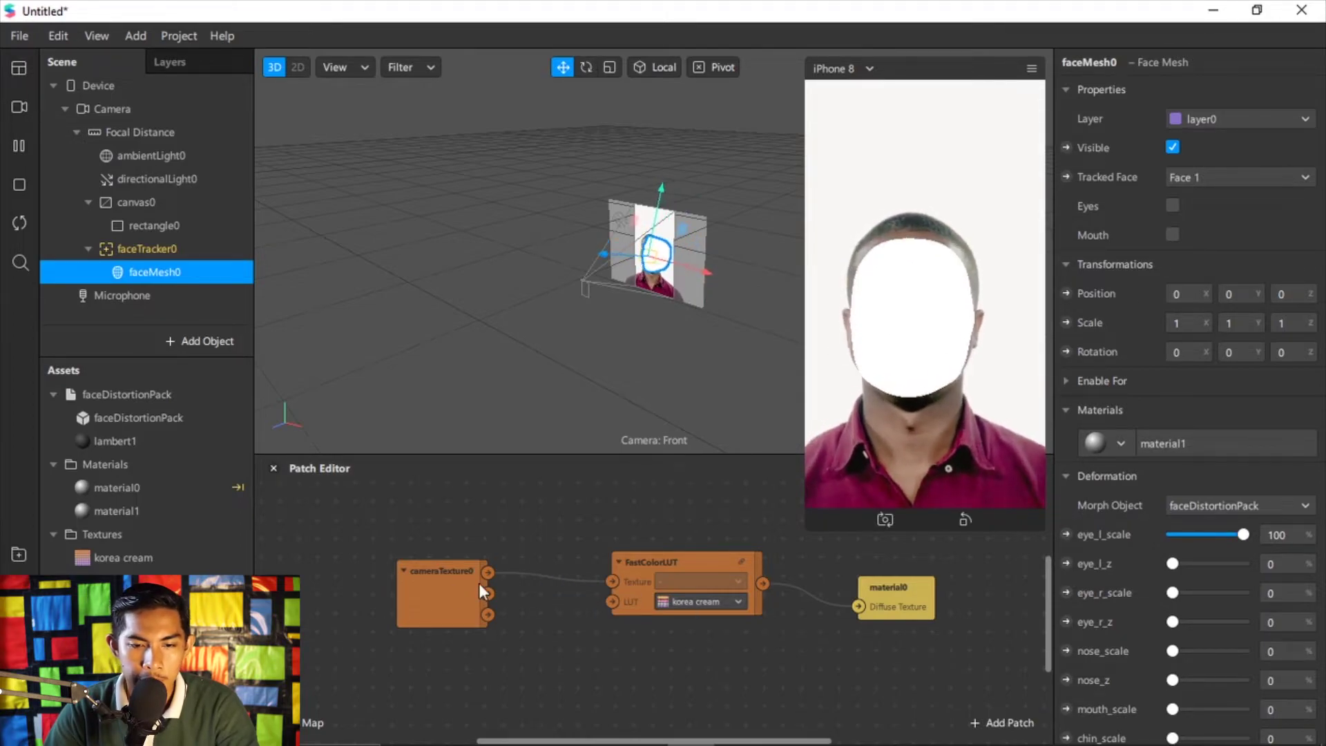
- Duplicate the FastColorLUT patch and place the copy below the original
click(663, 562)
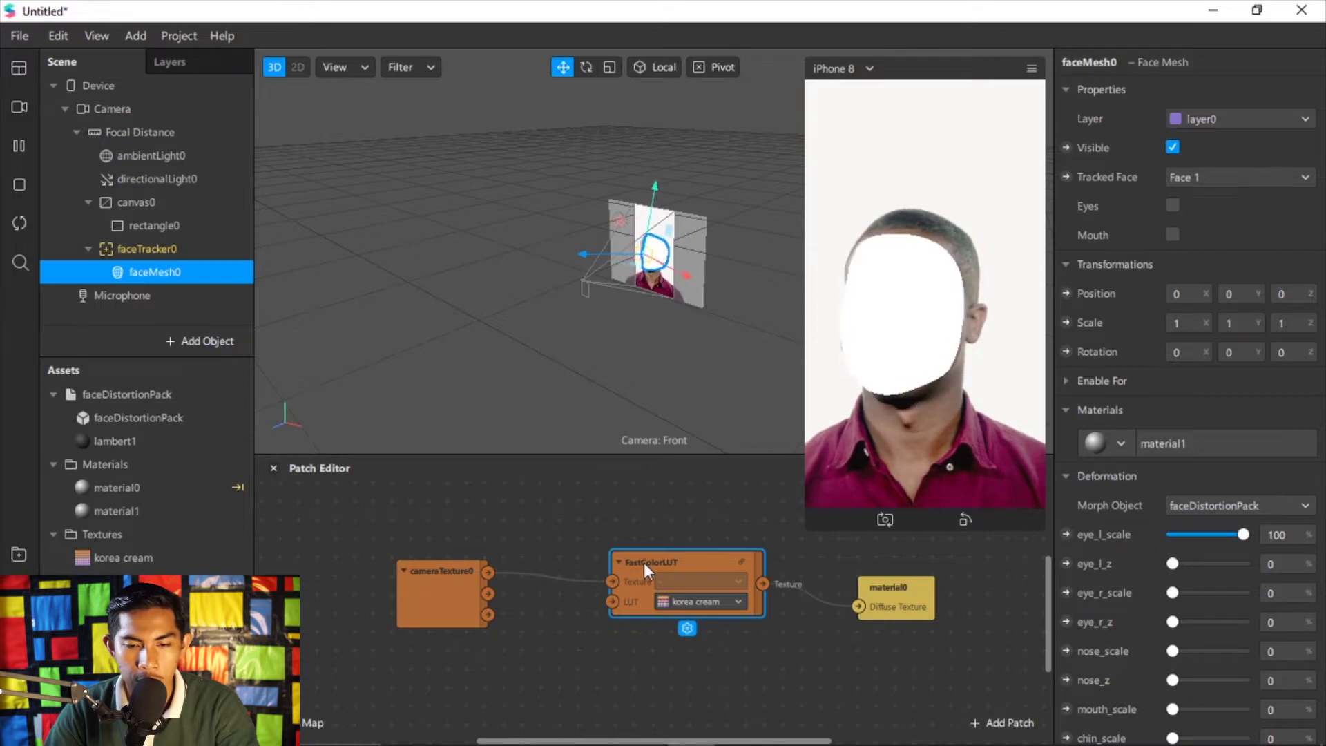
key(ctrl+d)
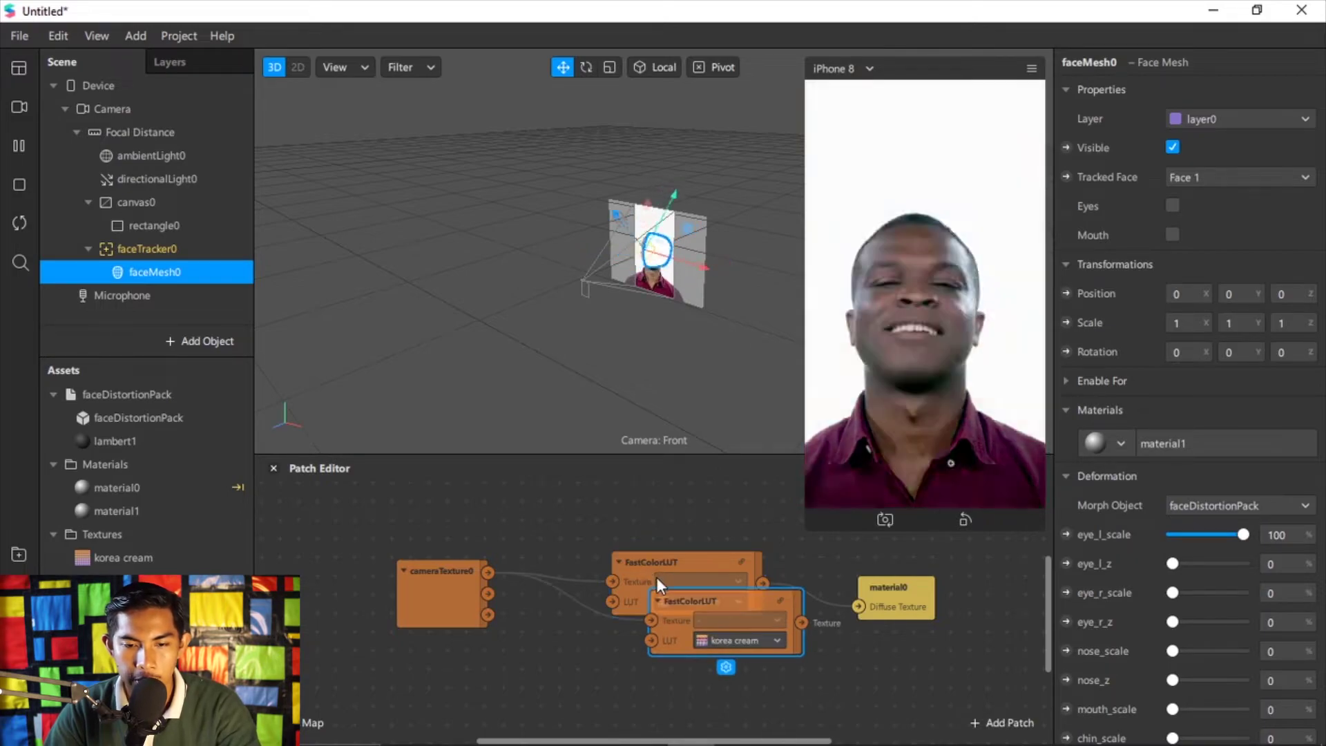
drag(656, 577, 646, 690)
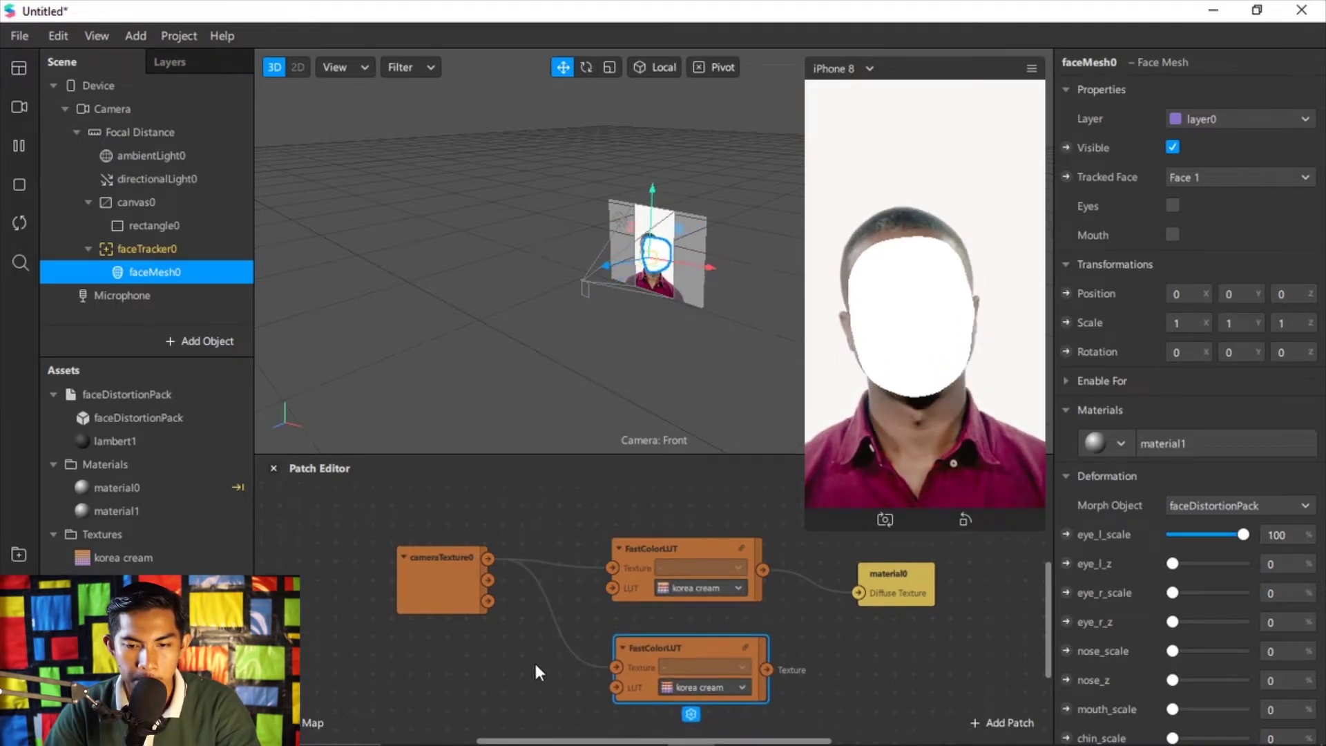
- Create a diffuse texture patch for material1 and connect the duplicated FastColorLUT's output to it
scroll(533, 660, down, 2)
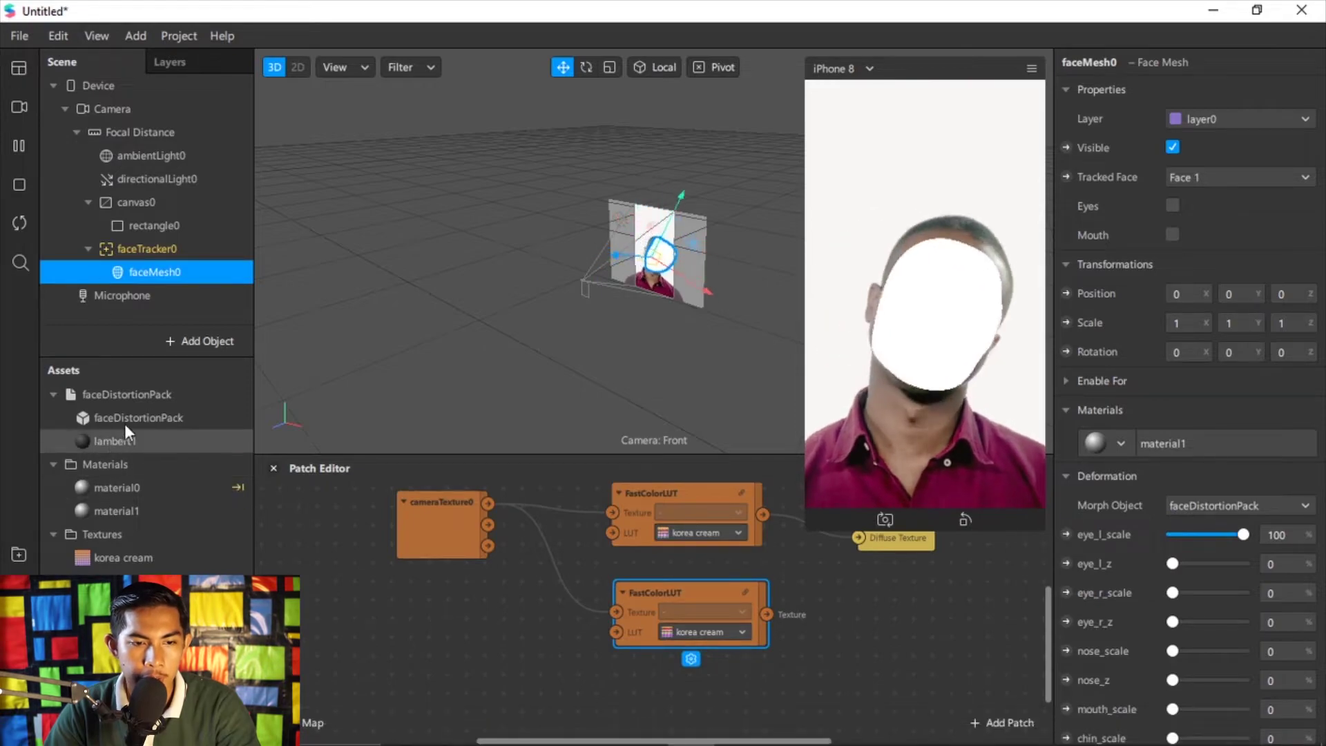
click(122, 511)
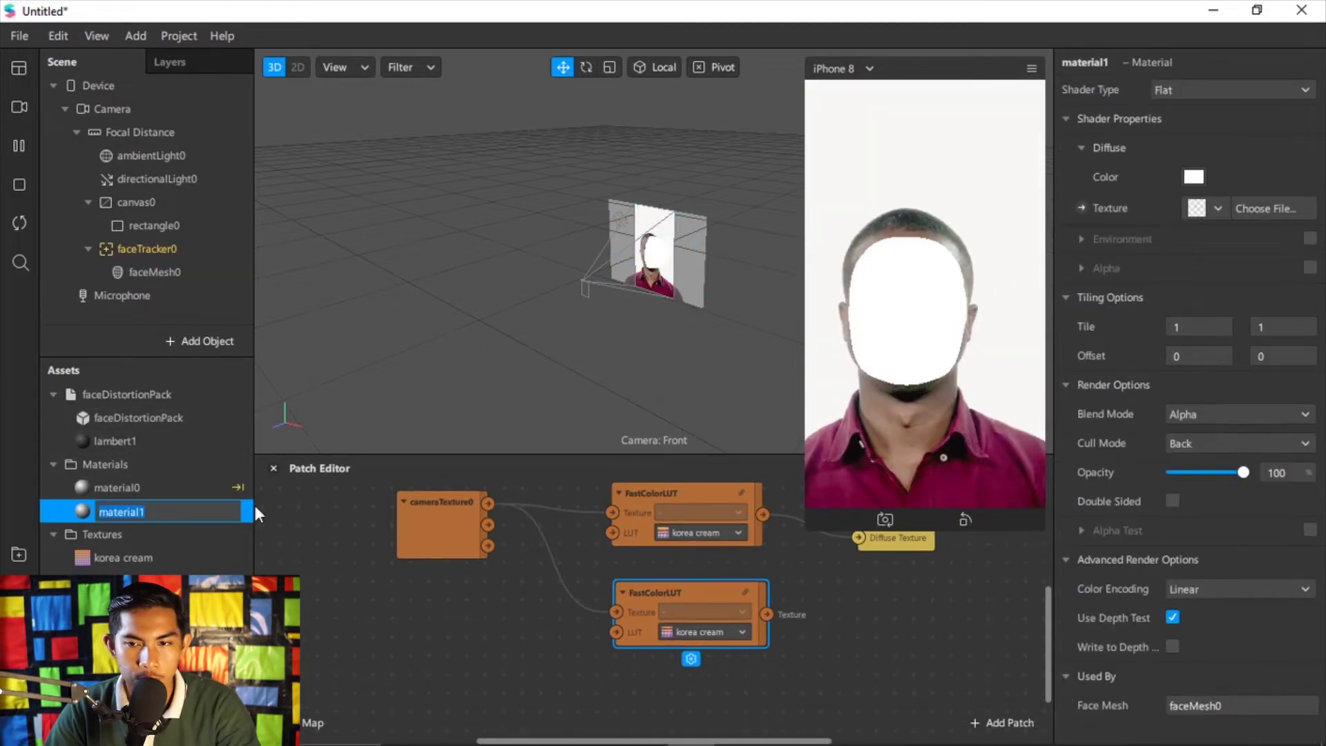
click(1081, 207)
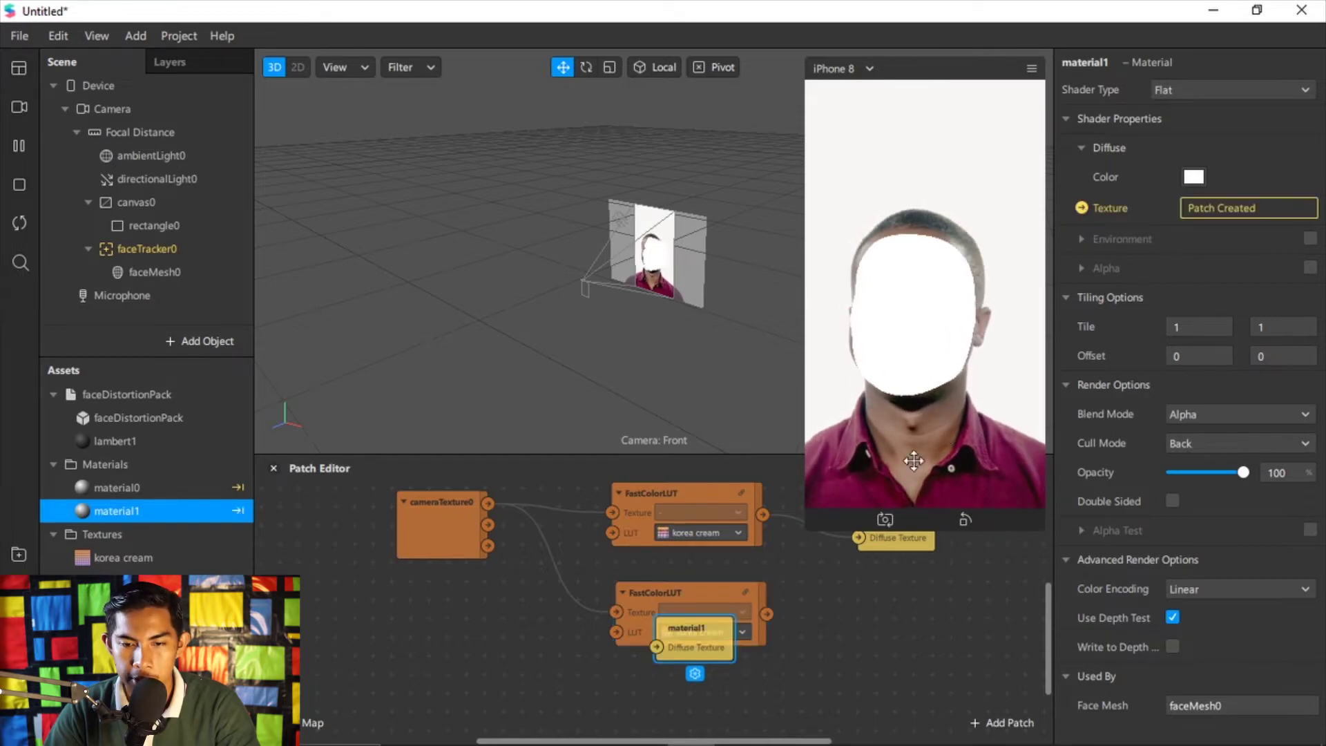
drag(715, 626, 901, 607)
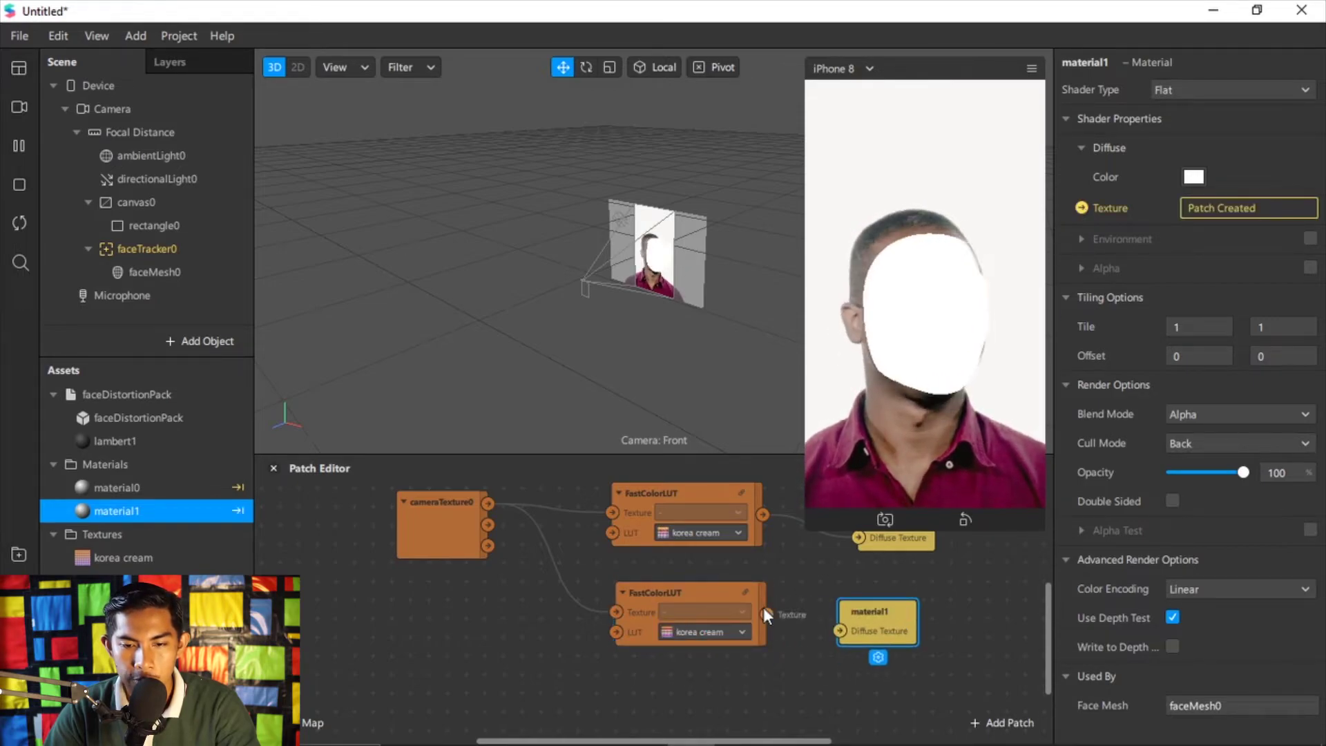
drag(767, 614, 838, 628)
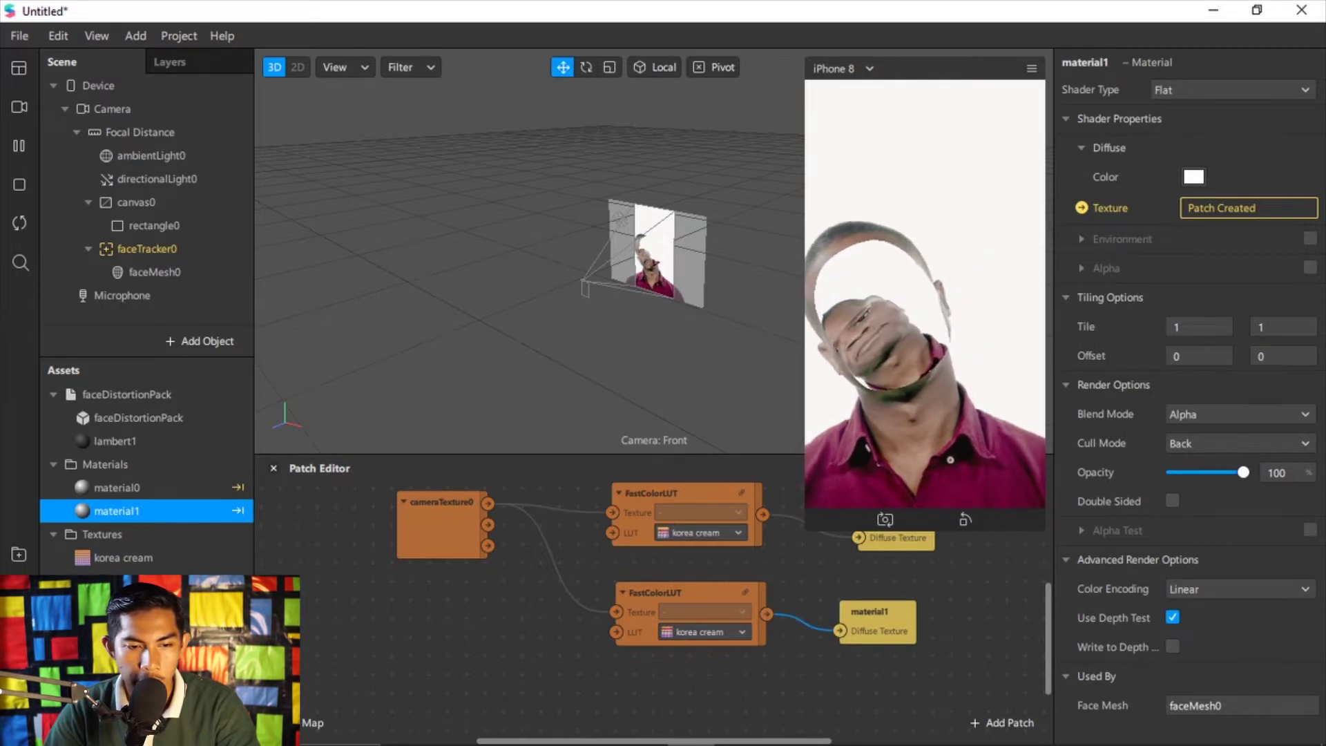
- Add the faceTracker0 Texture to the patch graph and connect its RGBA output to the lower FastColorLUT's Texture input
click(136, 604)
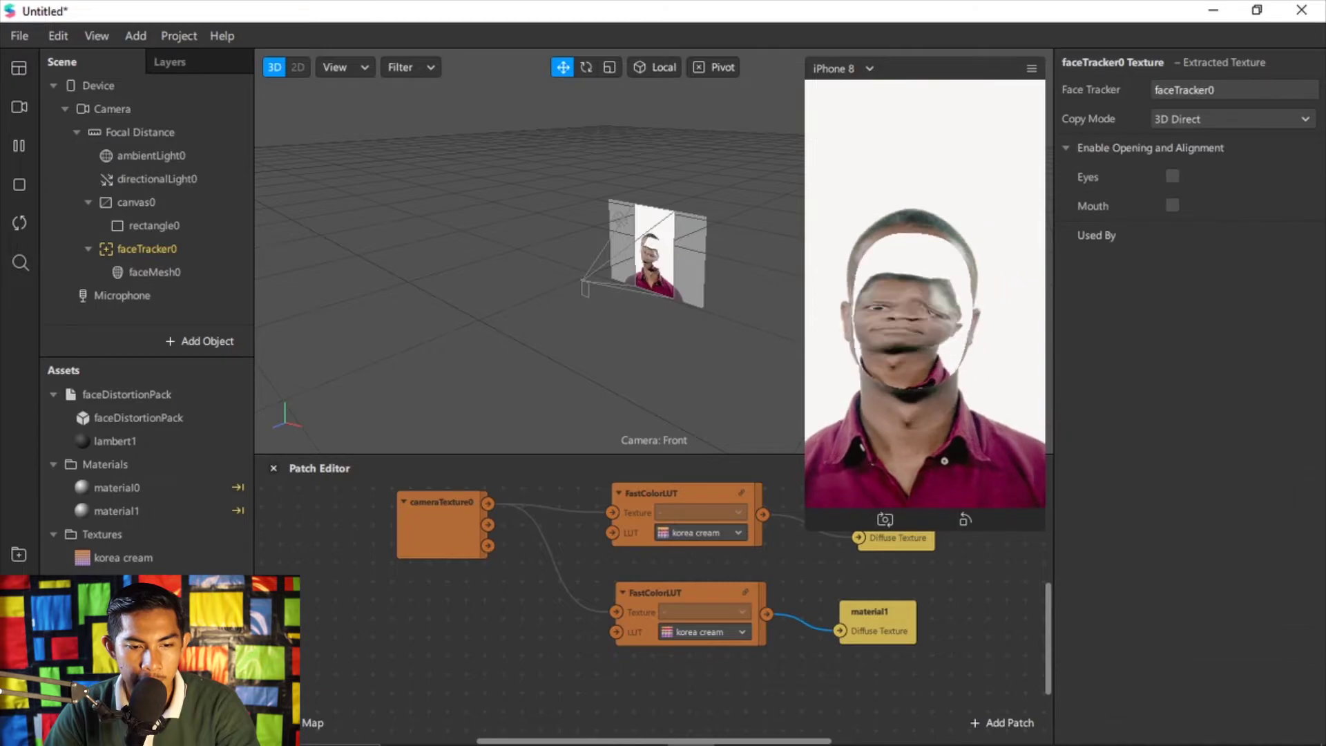
drag(136, 604, 350, 644)
drag(432, 624, 433, 624)
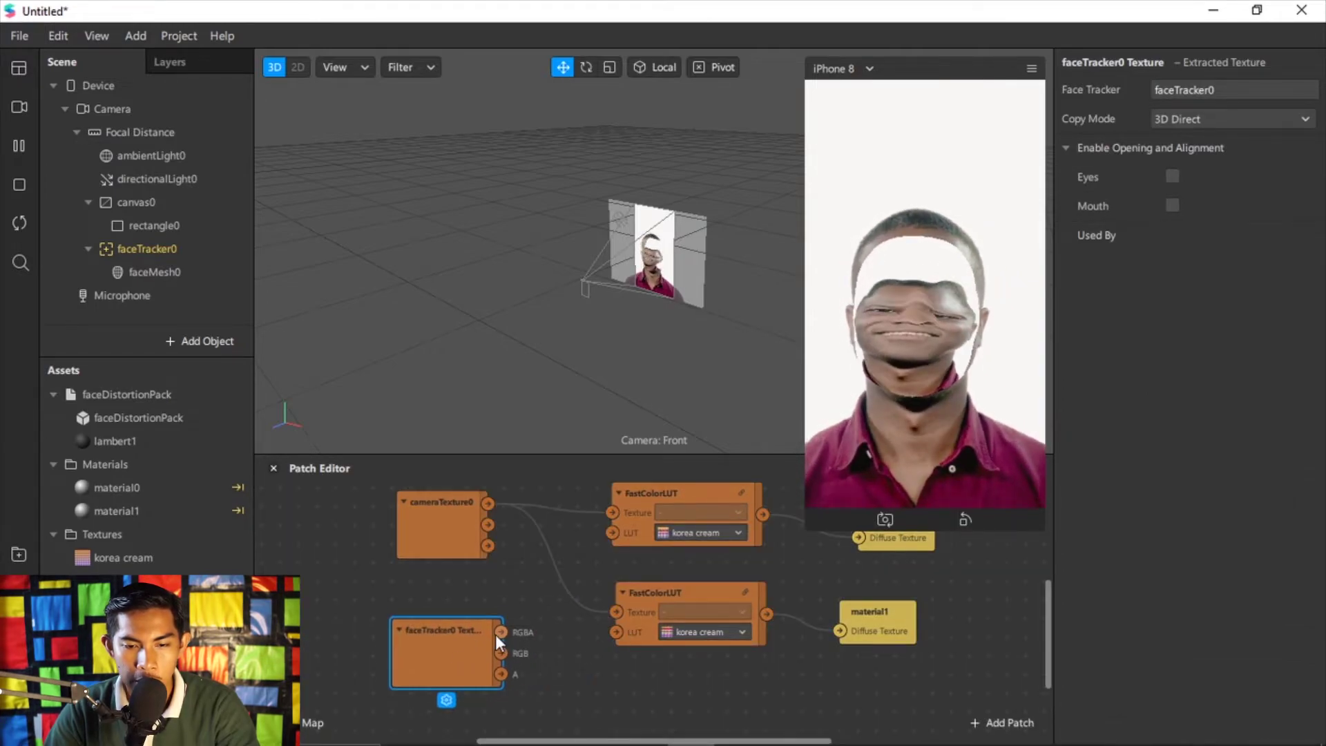
drag(599, 620, 620, 614)
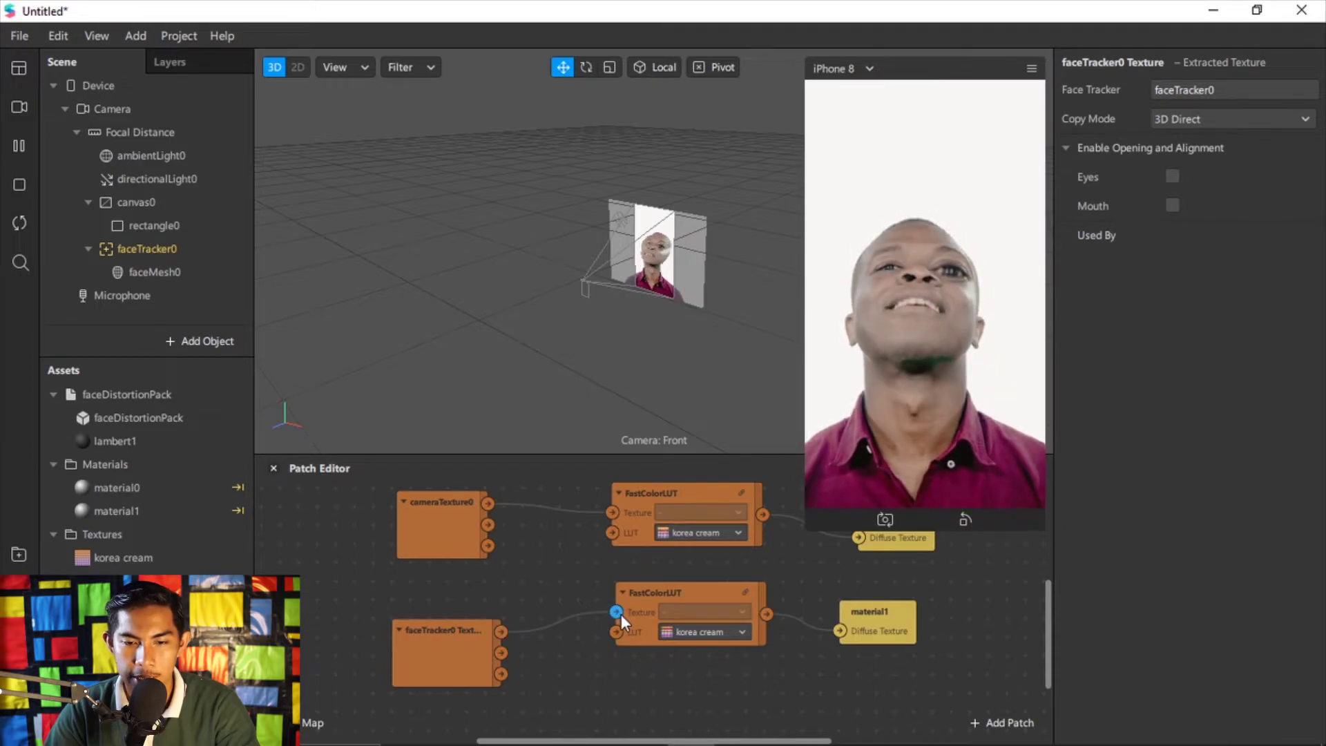
- Enlarge the device preview and set faceMesh0's eye_l_scale deformation to 0%
drag(816, 525, 699, 674)
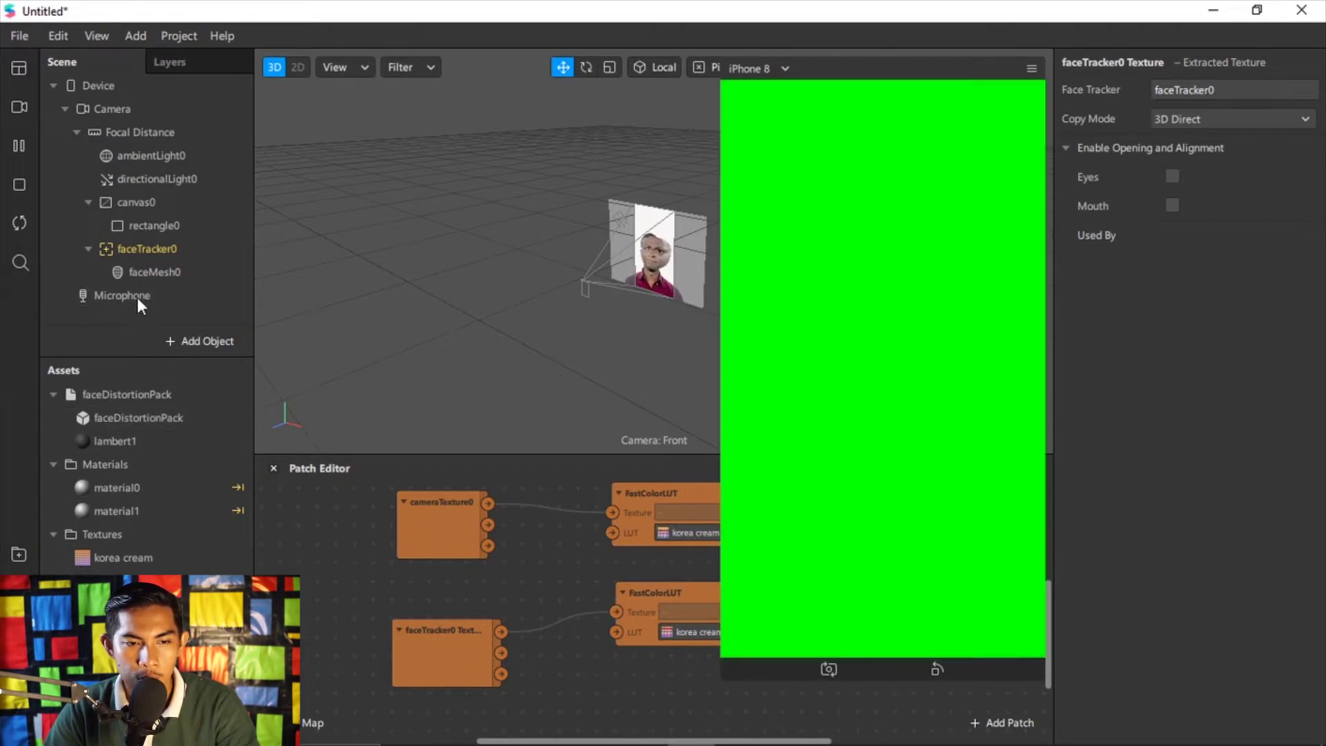
click(141, 274)
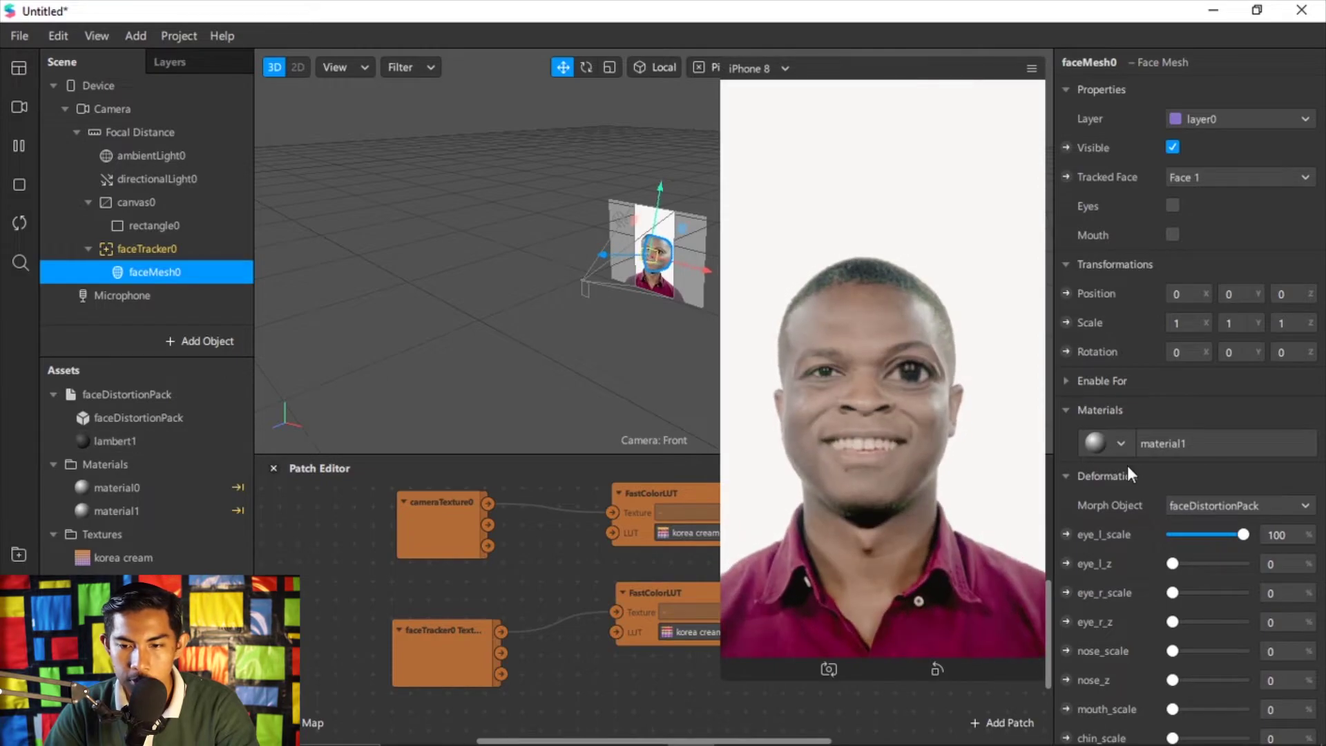
scroll(1138, 478, down, 3)
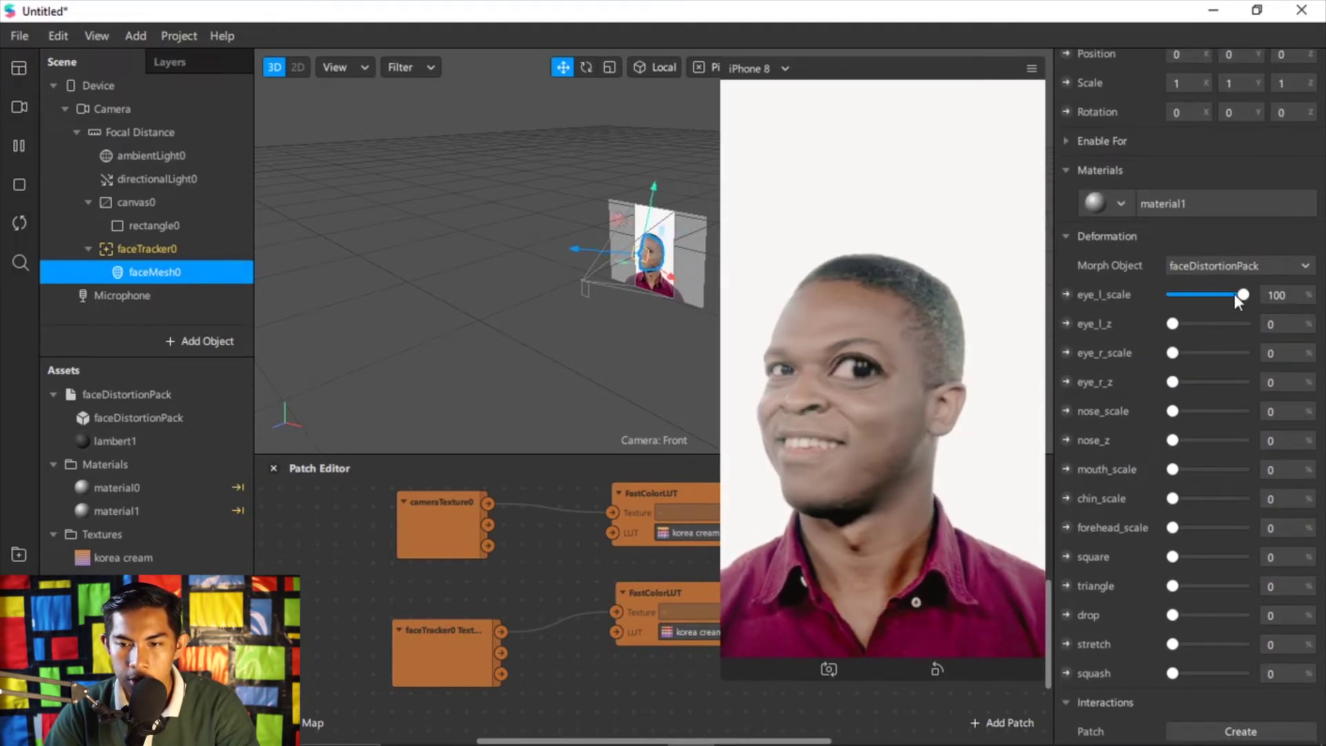
drag(1246, 293, 1156, 300)
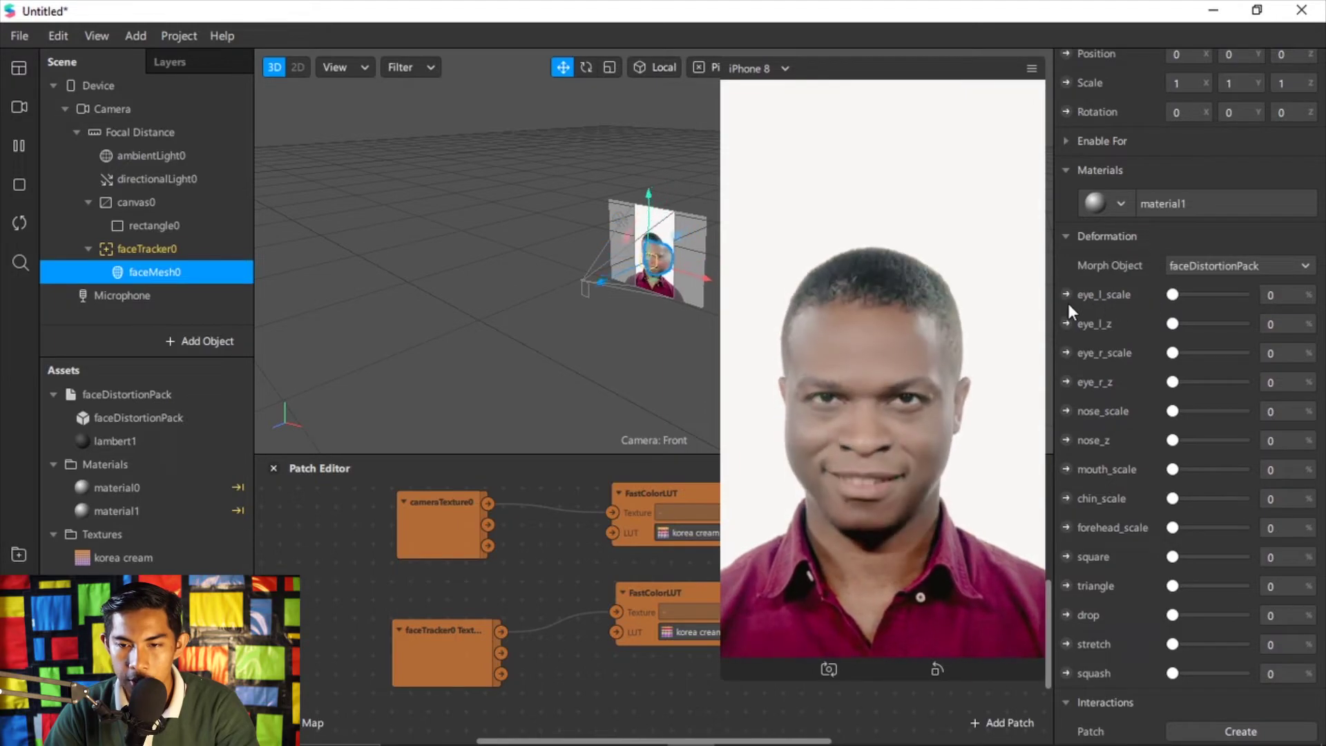
drag(1172, 293, 1142, 300)
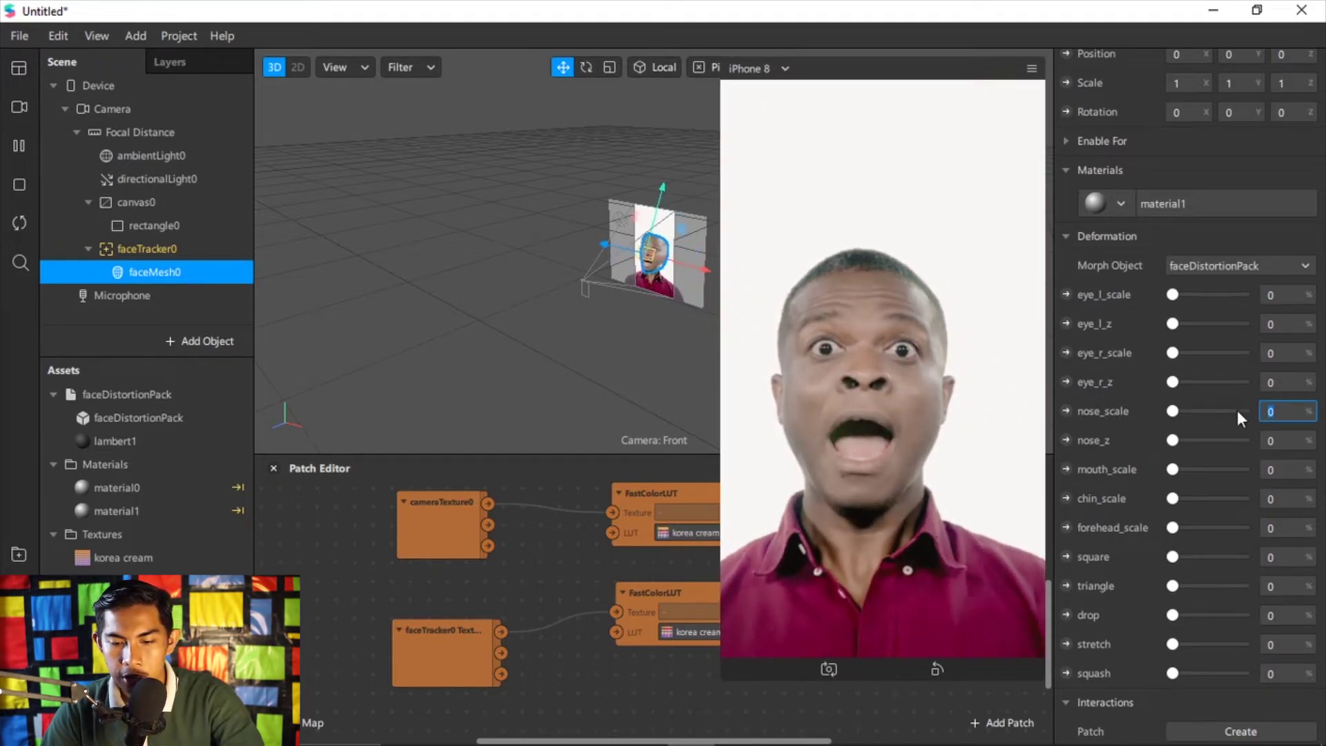
- Set faceMesh0's nose_scale deformation to -35% and nose_z to 25%
text(-35)
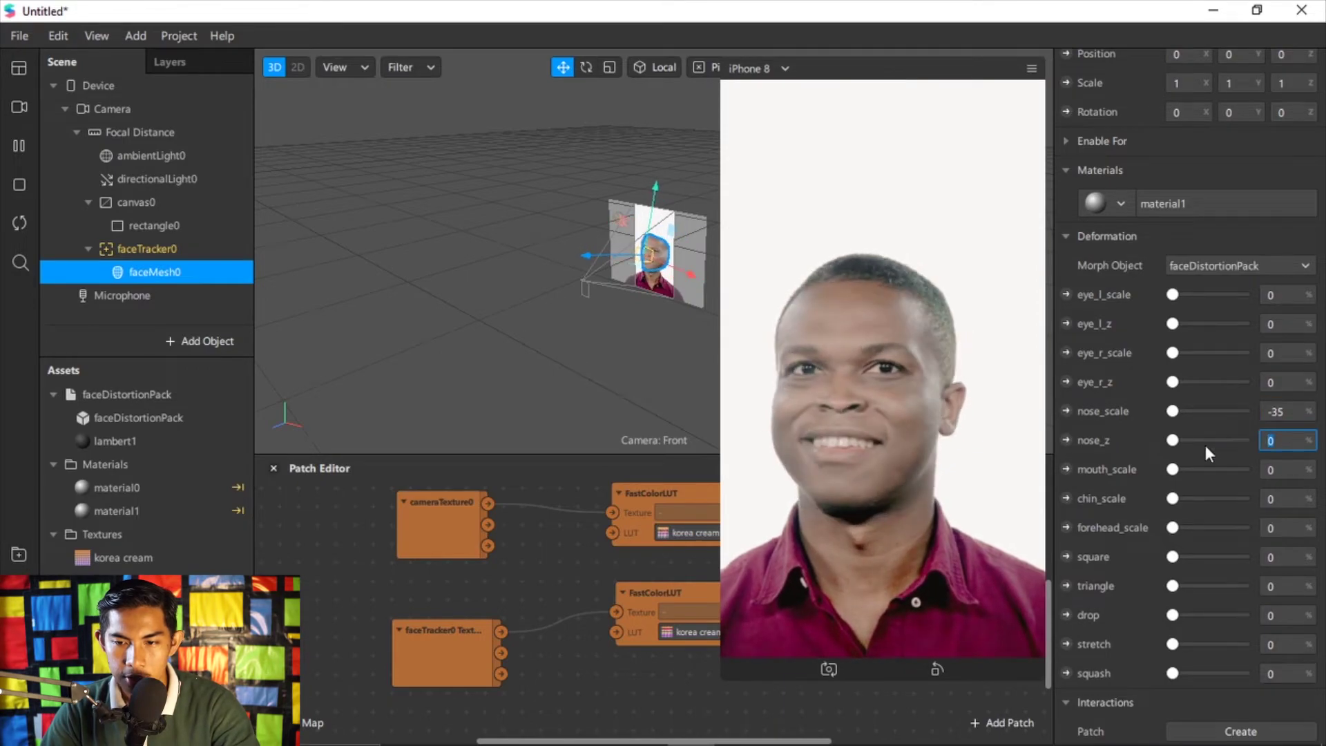
text(25)
key(Return)
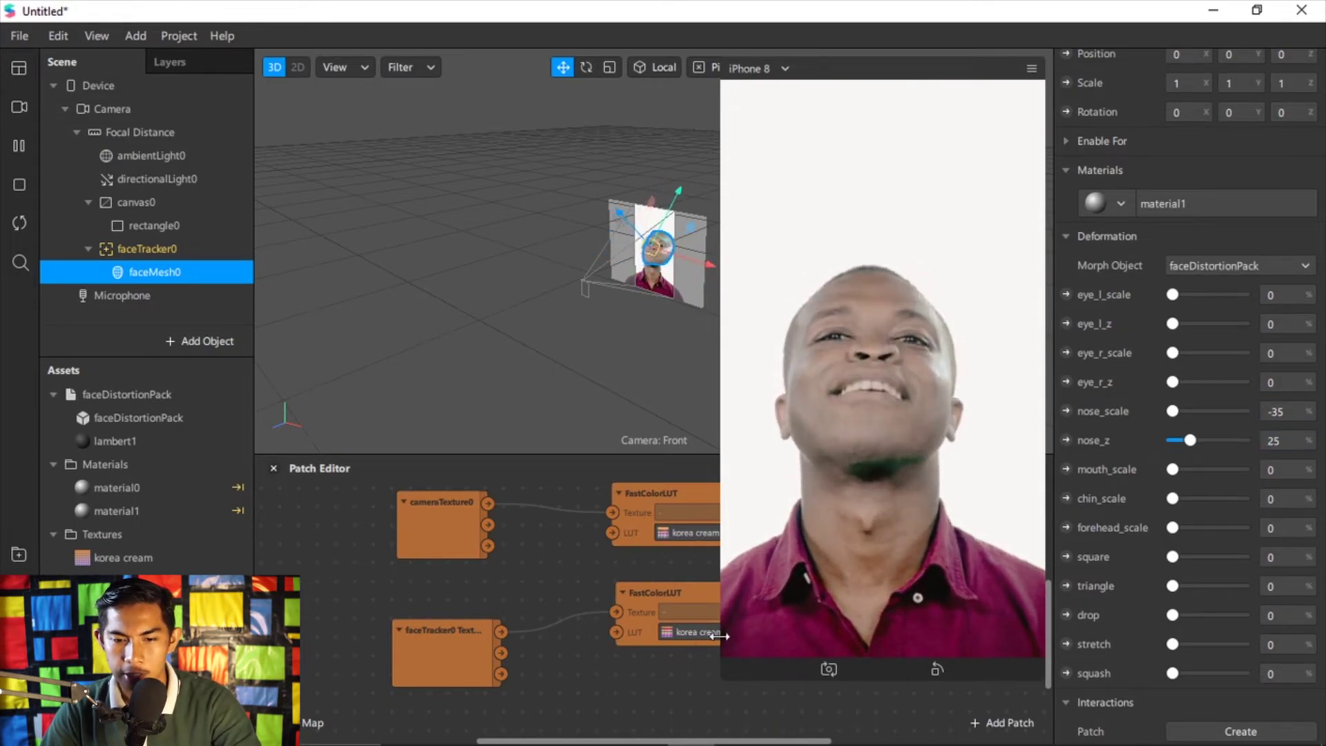
- Preview the nose deformation on several other real-time simulation videos, ending with the man in the turban
click(16, 108)
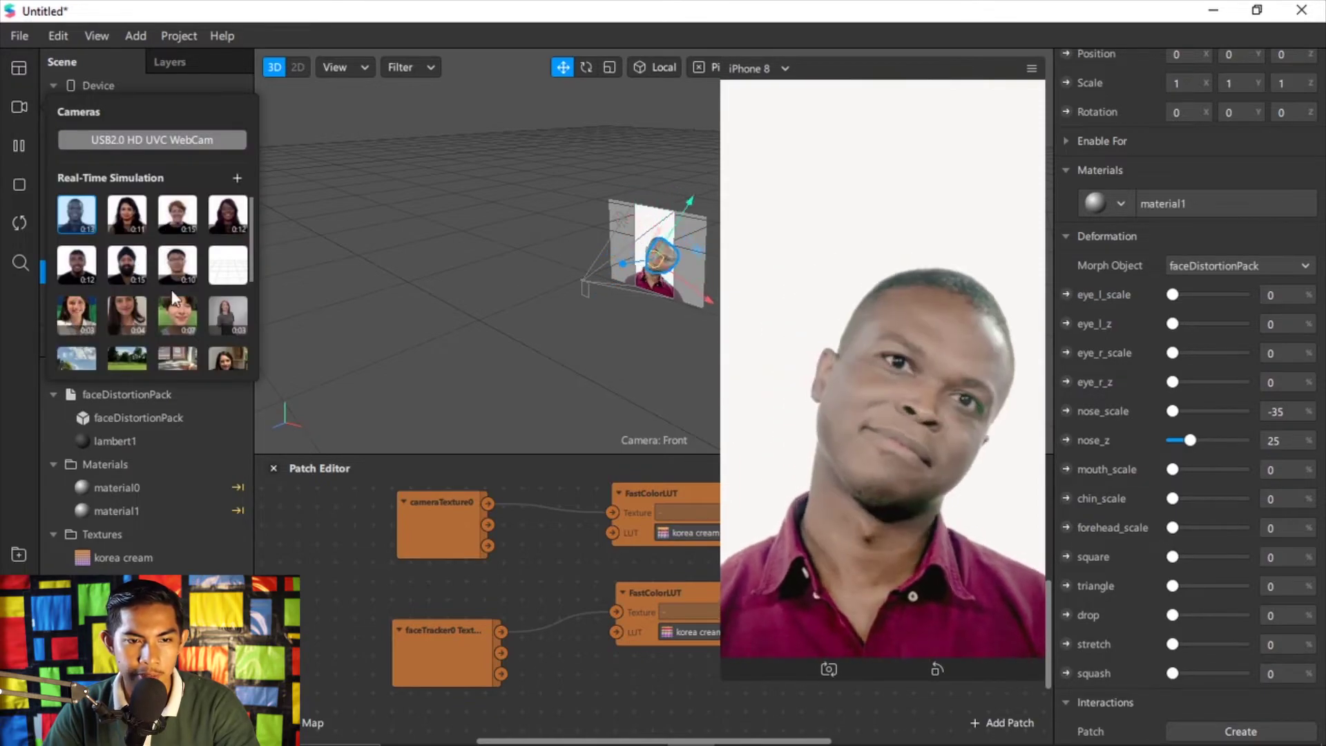
click(175, 314)
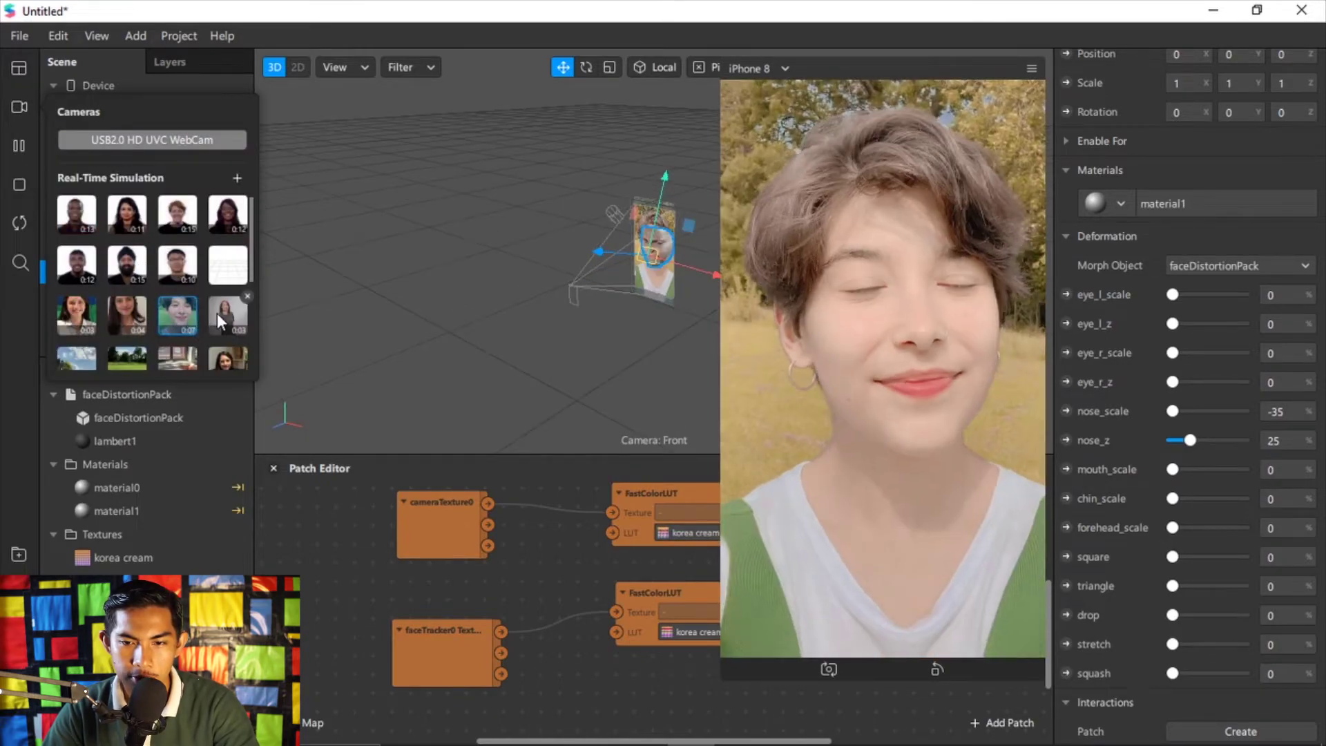
click(76, 264)
click(134, 266)
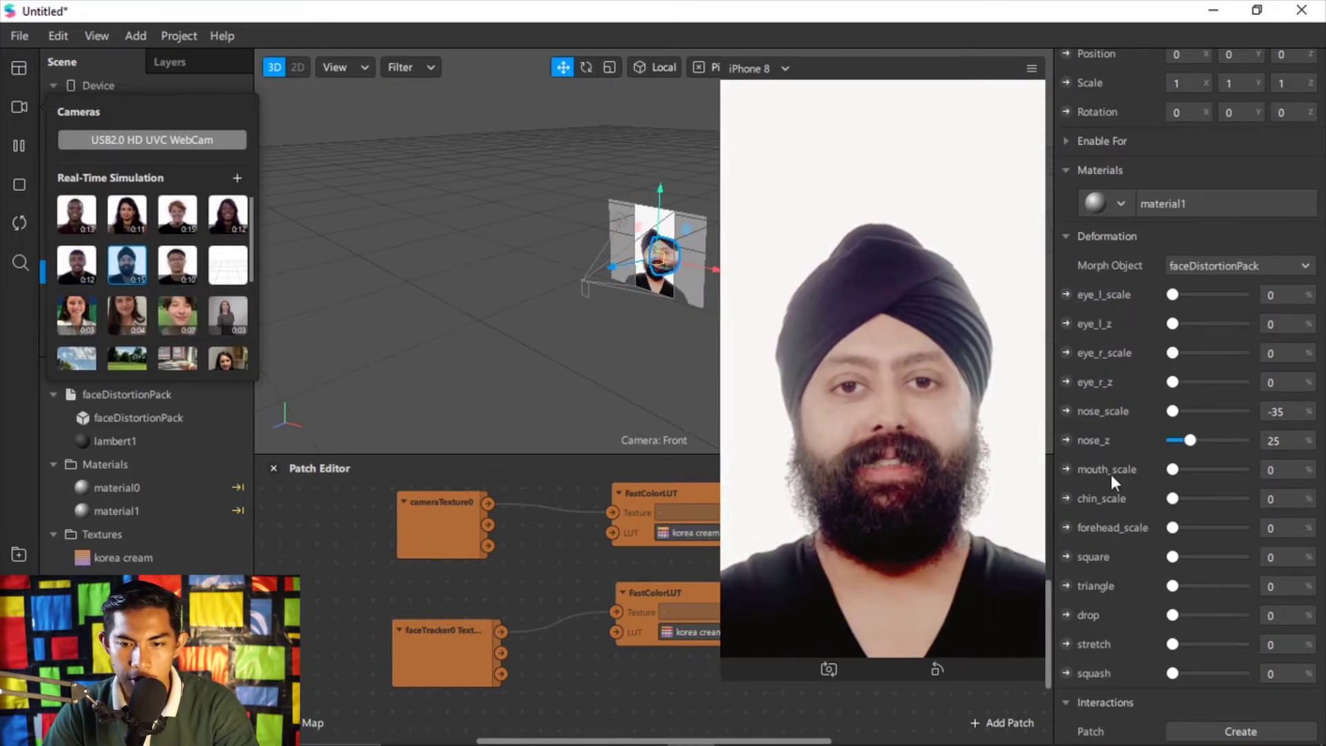
click(644, 665)
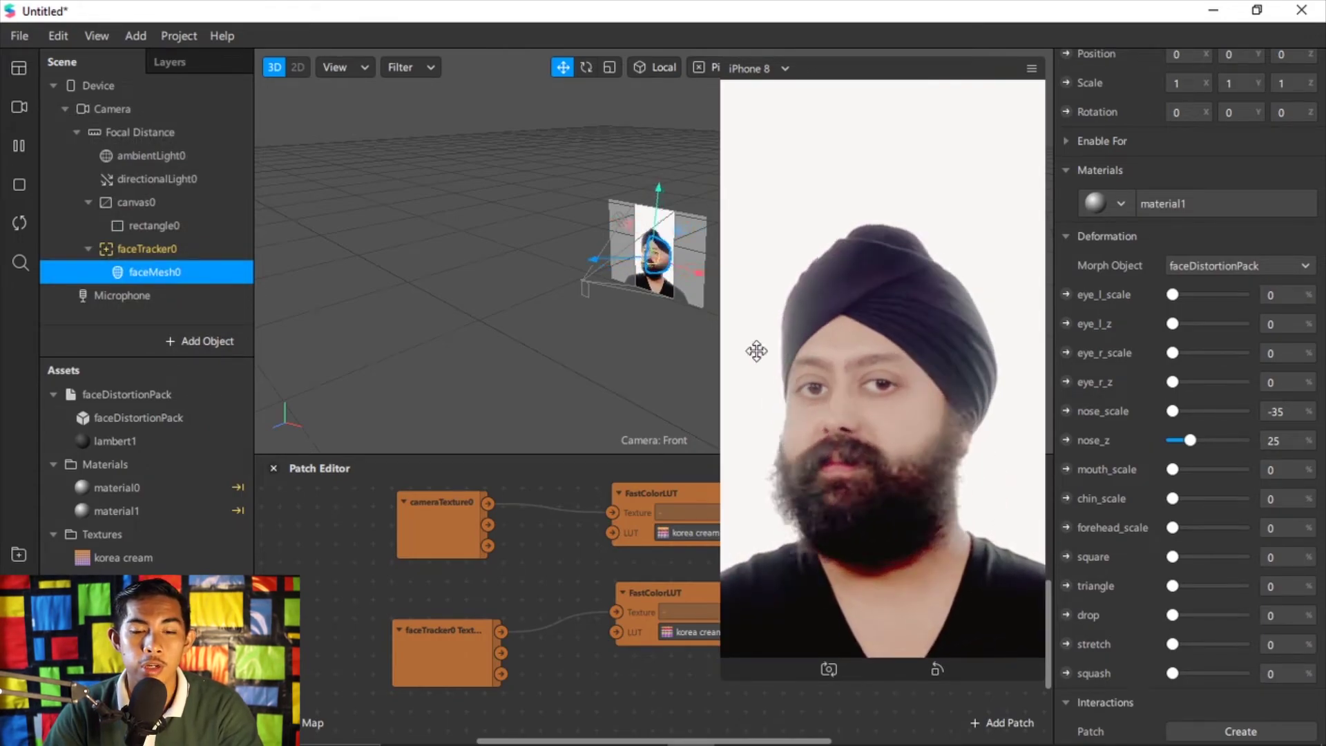
- Switch to SculptGL in the browser and delete the default sphere from the scene
click(500, 733)
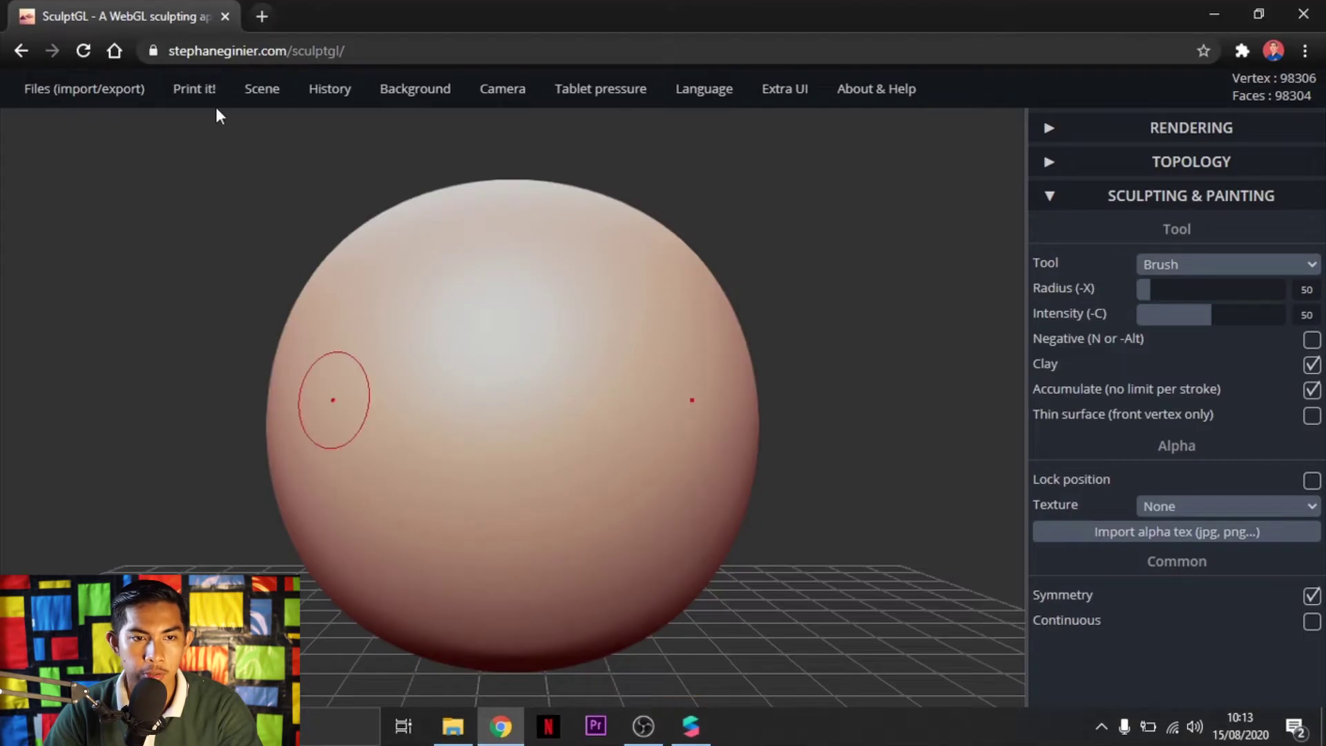
mouse_move(84, 88)
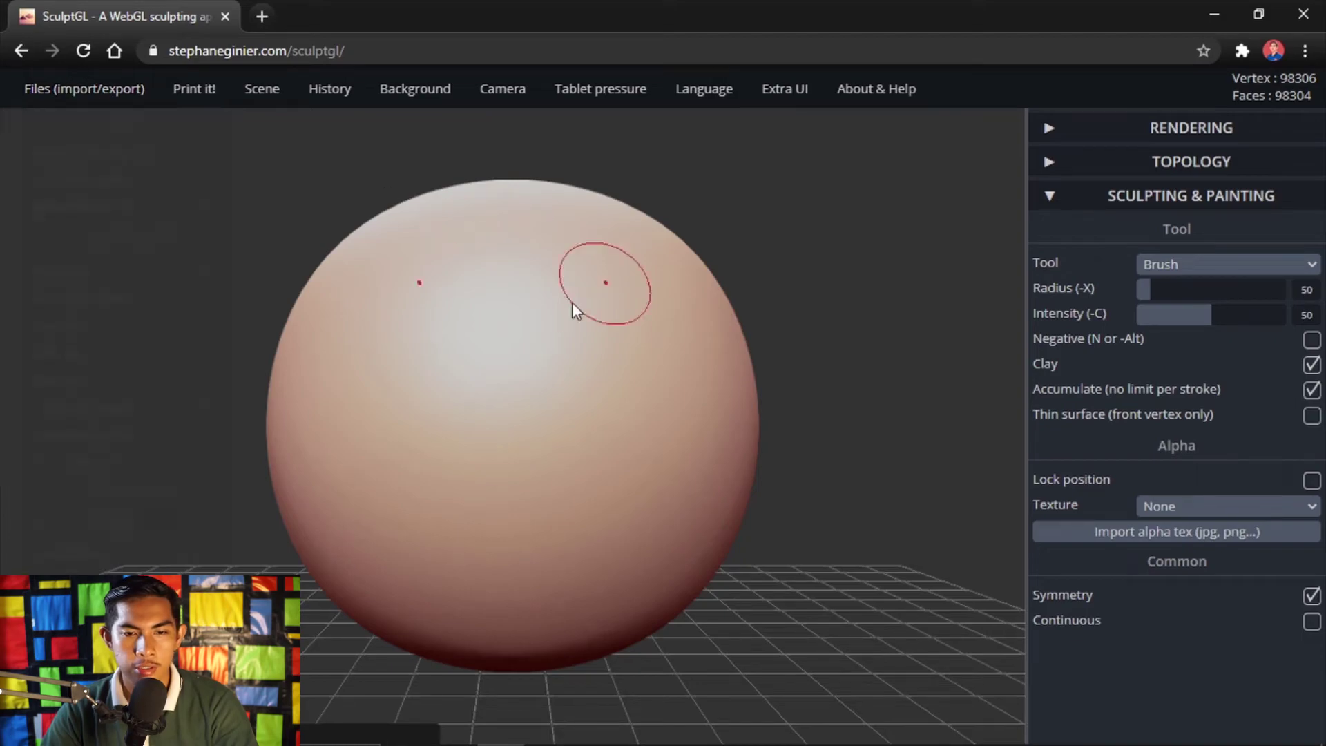
key(Delete)
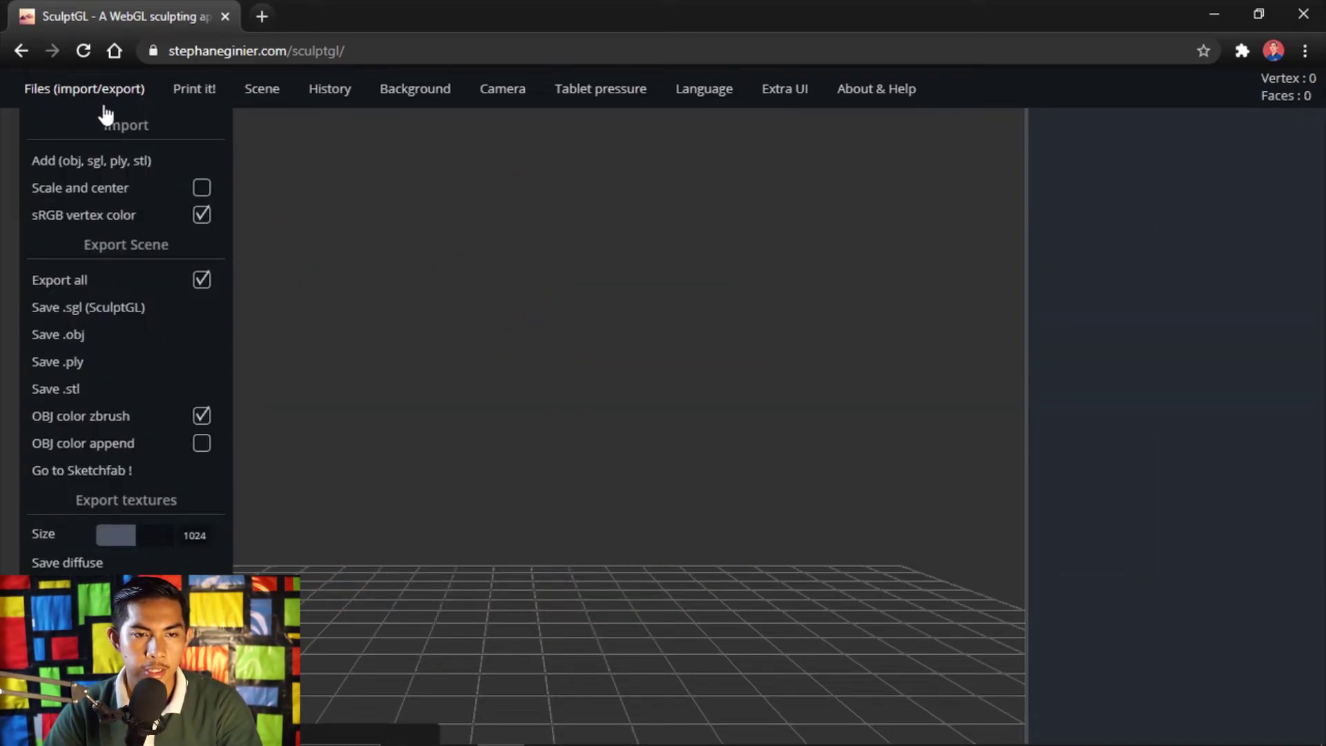
- Import the 286 KB faceMesh 3D Object dated 18/04/2018 from the FaceAssets Mesh folder
click(67, 164)
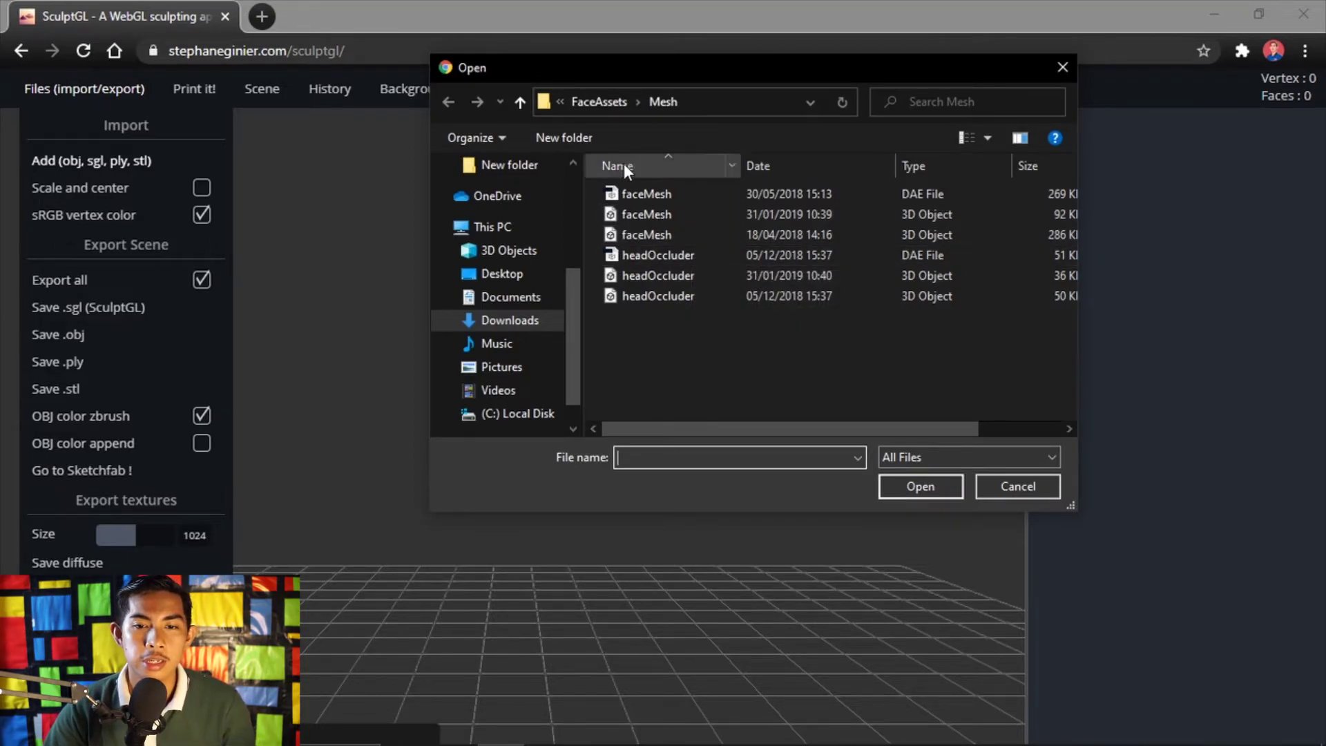
click(607, 106)
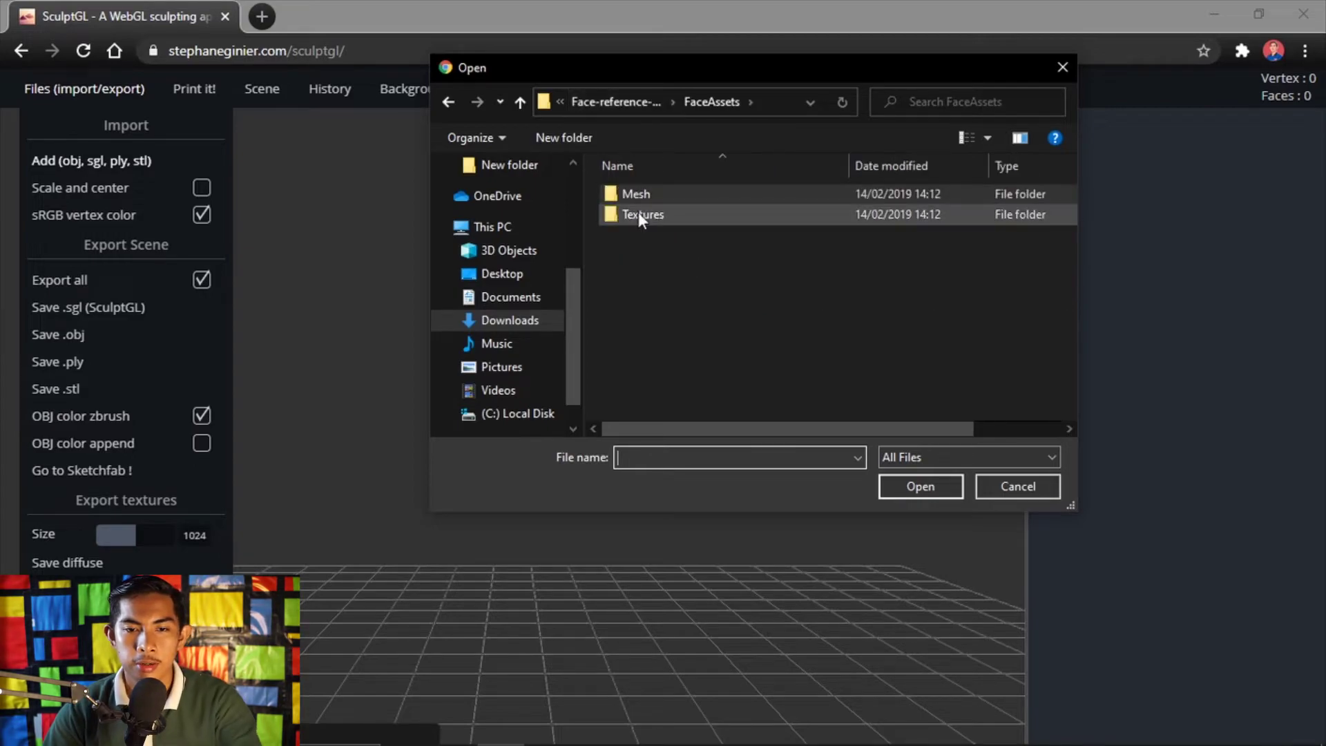
click(650, 220)
double_click(650, 221)
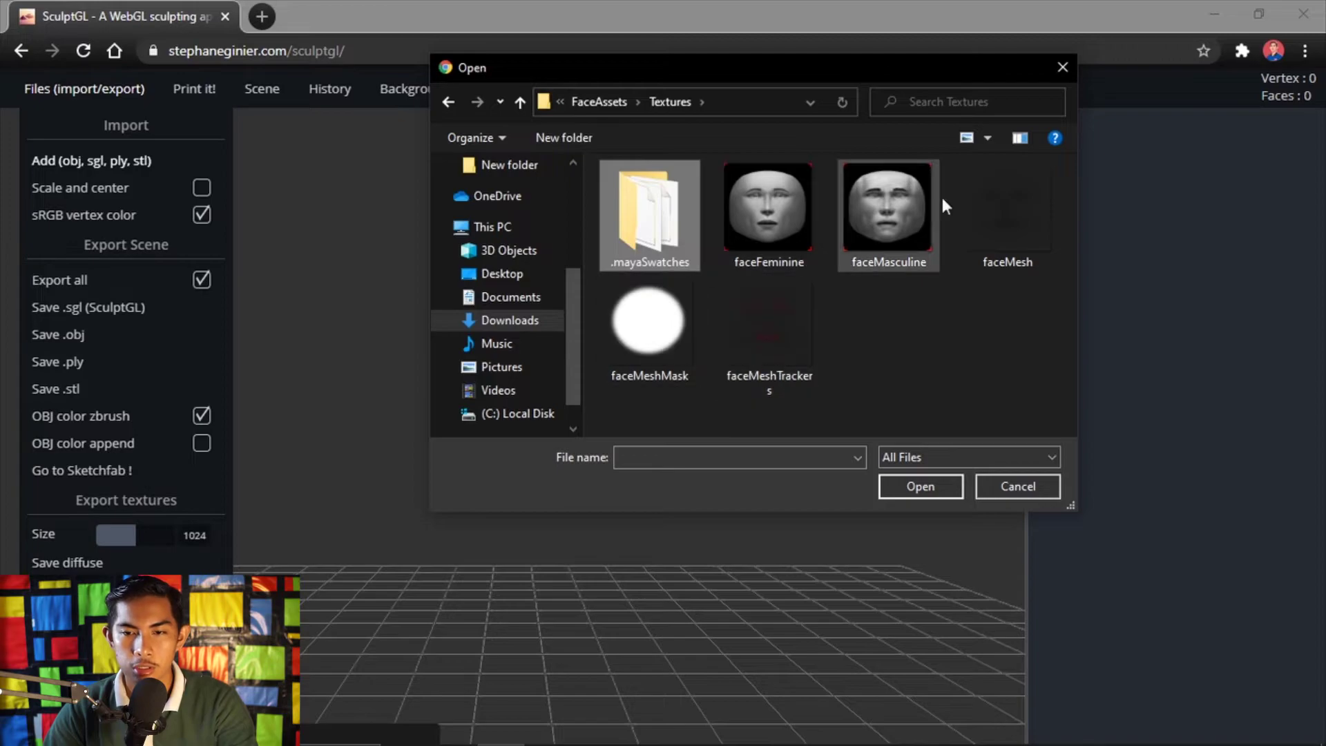
click(600, 102)
double_click(680, 196)
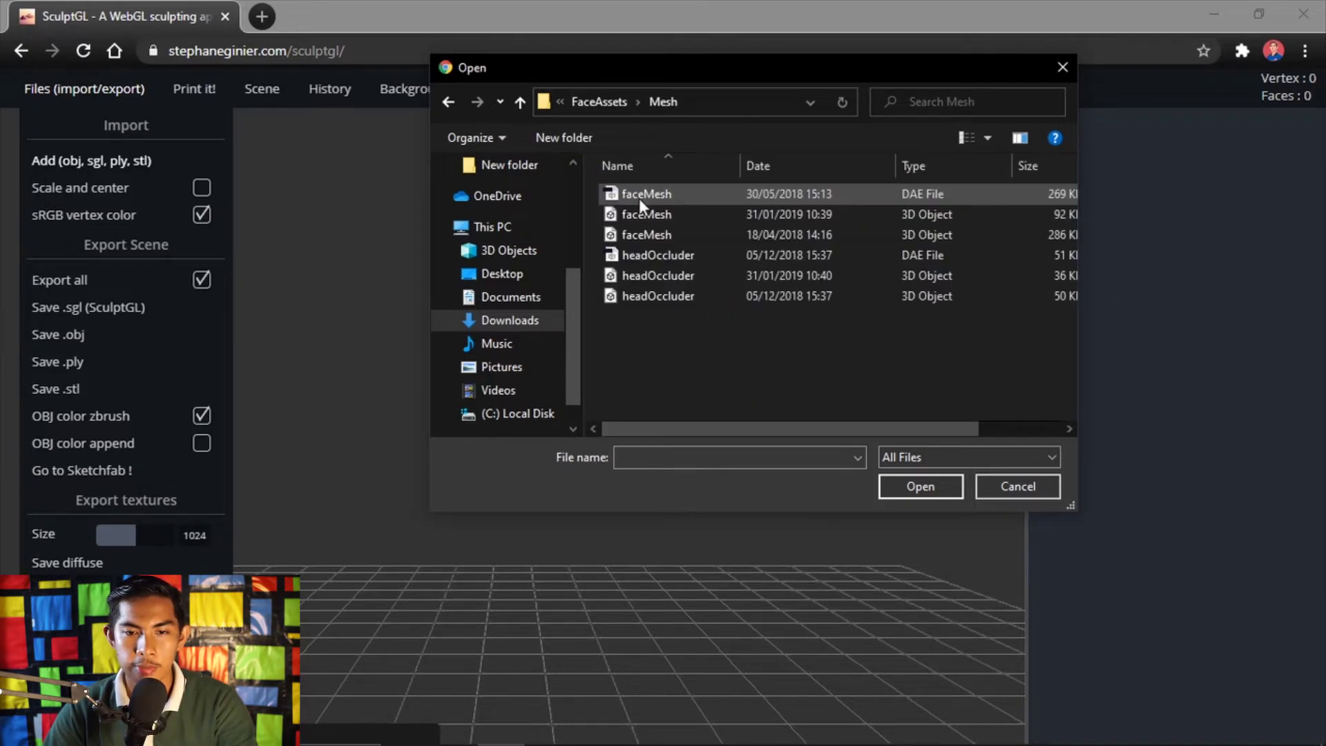
double_click(685, 238)
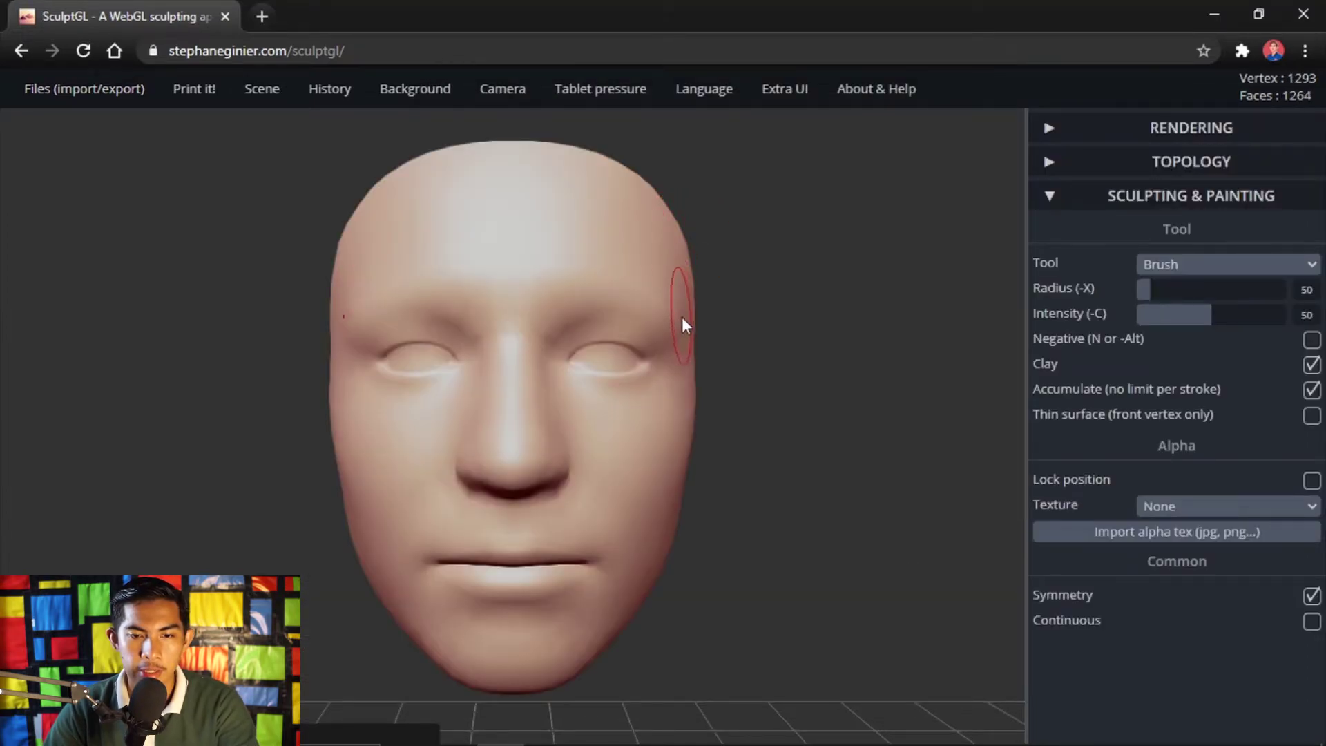
- Narrow the nose symmetrically on the face mesh with the Drag tool
click(1174, 266)
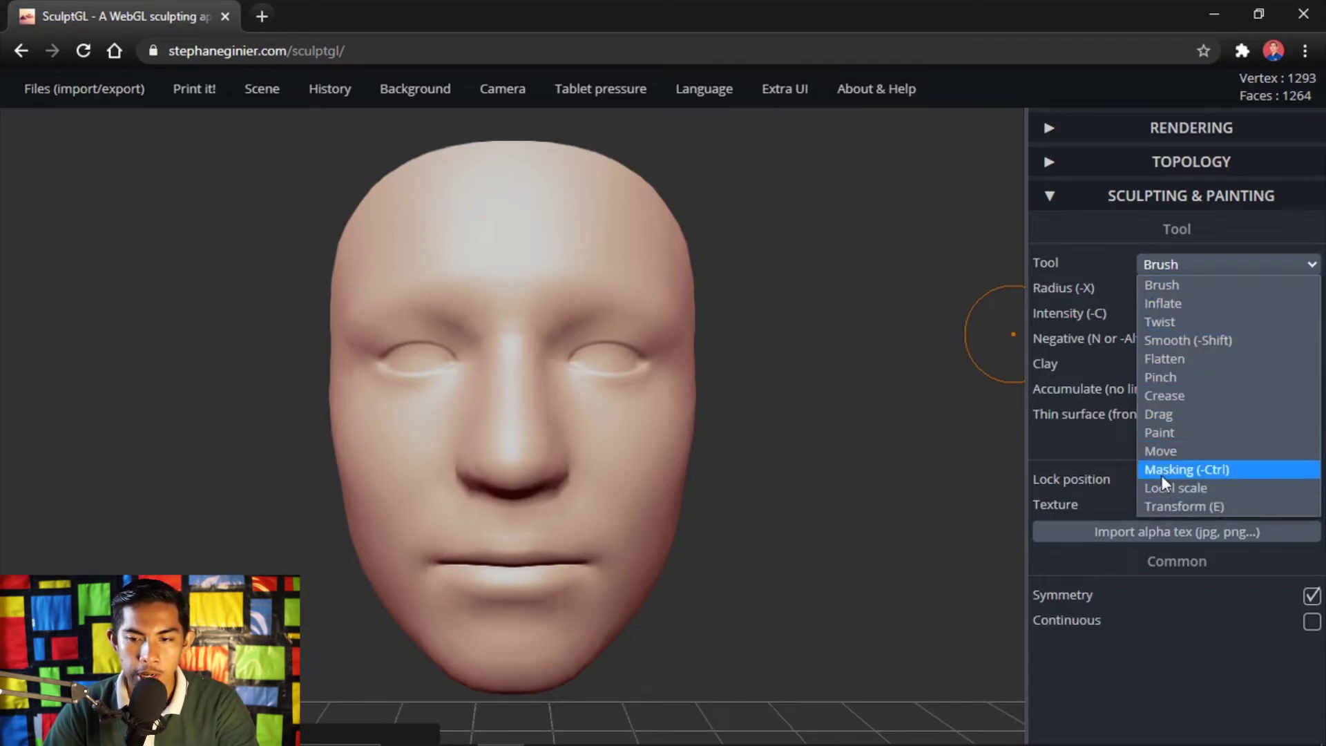
click(1181, 415)
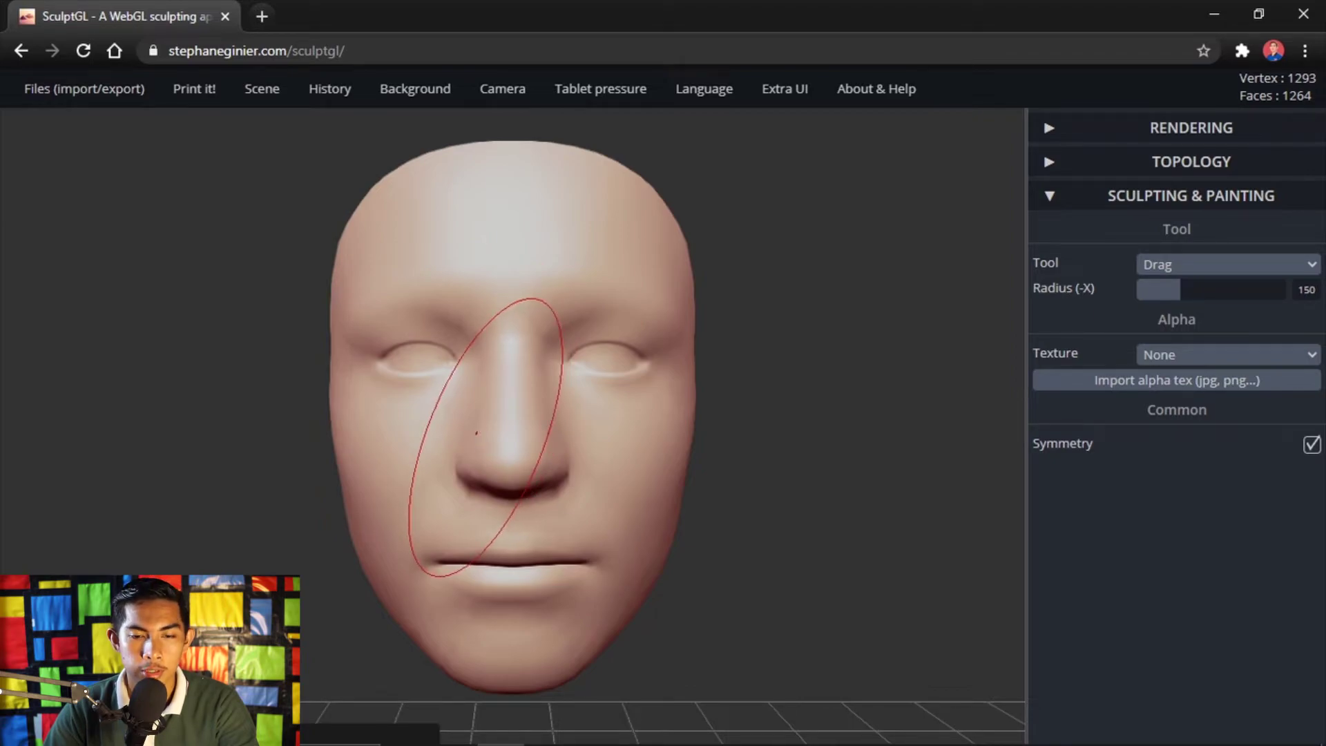
drag(502, 433, 478, 432)
key(ctrl+z)
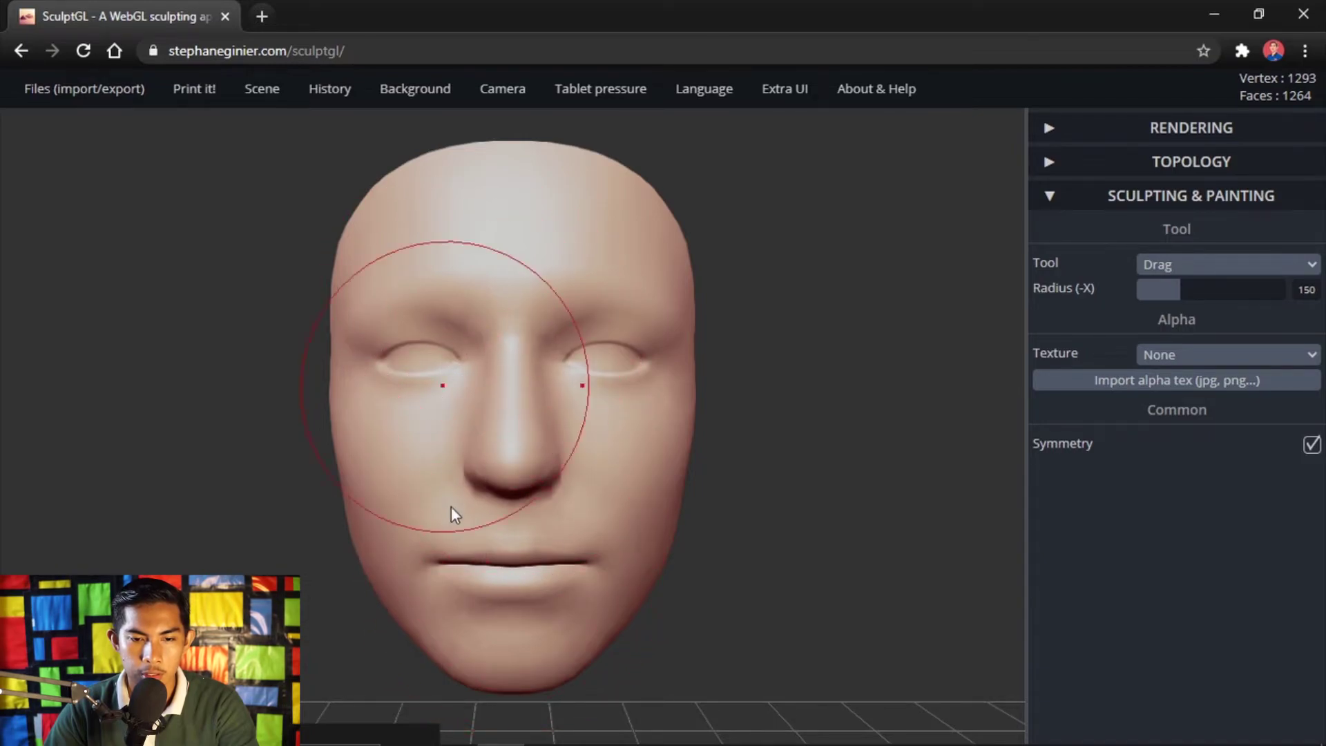
- Reshape the face outline by pulling the chin up, the cheeks inward and the forehead's upper edge down
drag(524, 688, 524, 669)
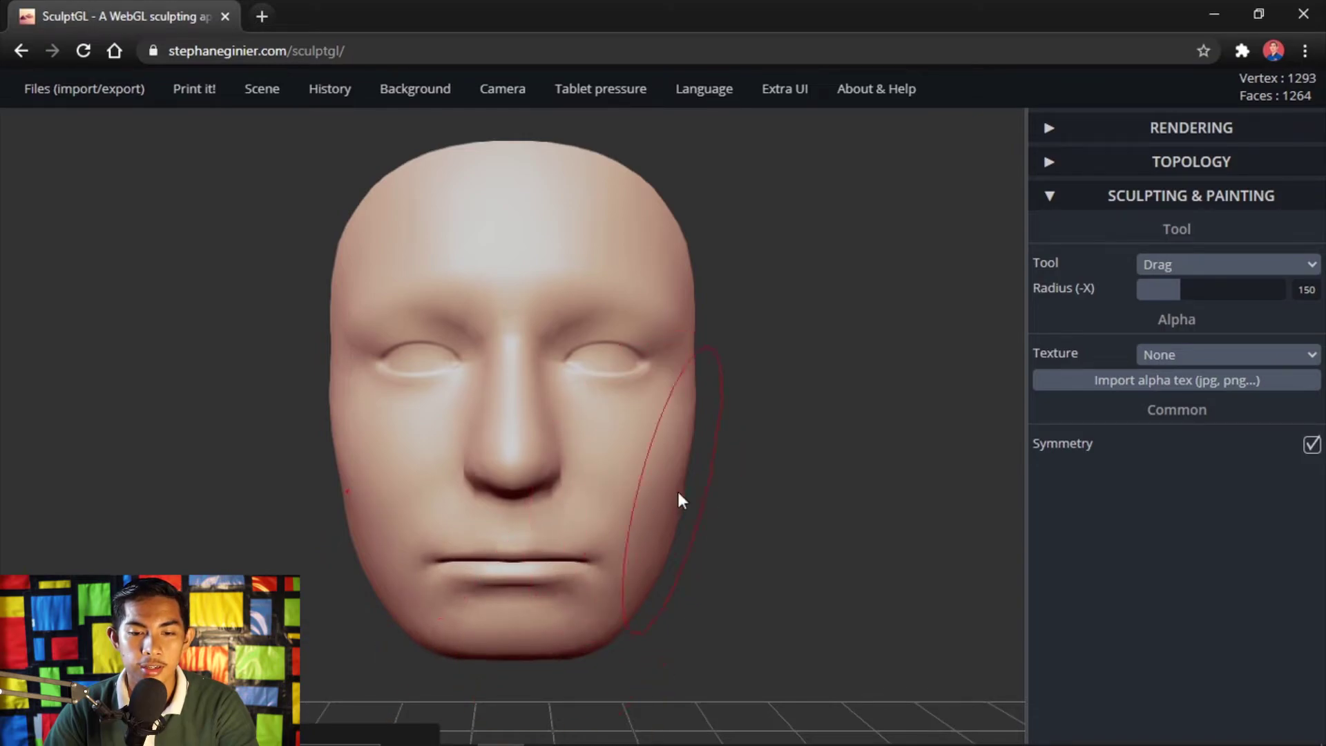
drag(677, 490, 641, 500)
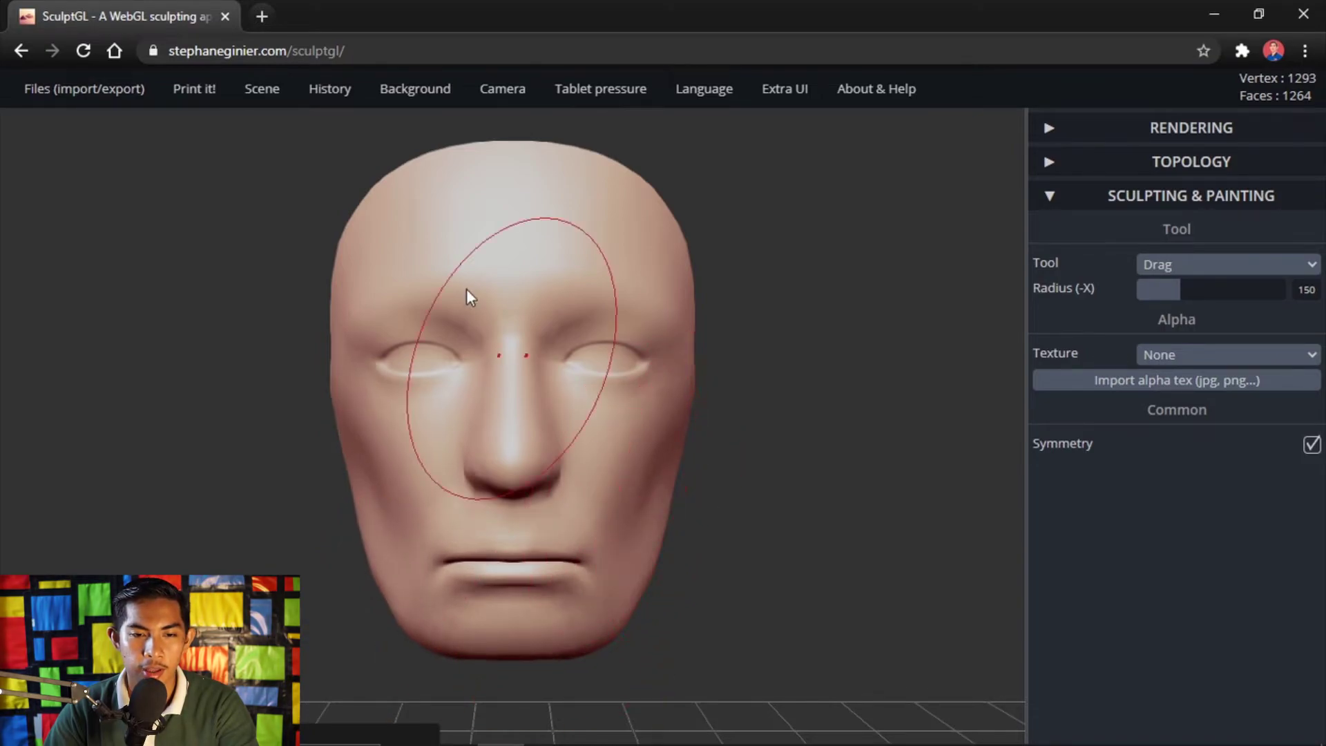
drag(512, 176, 513, 210)
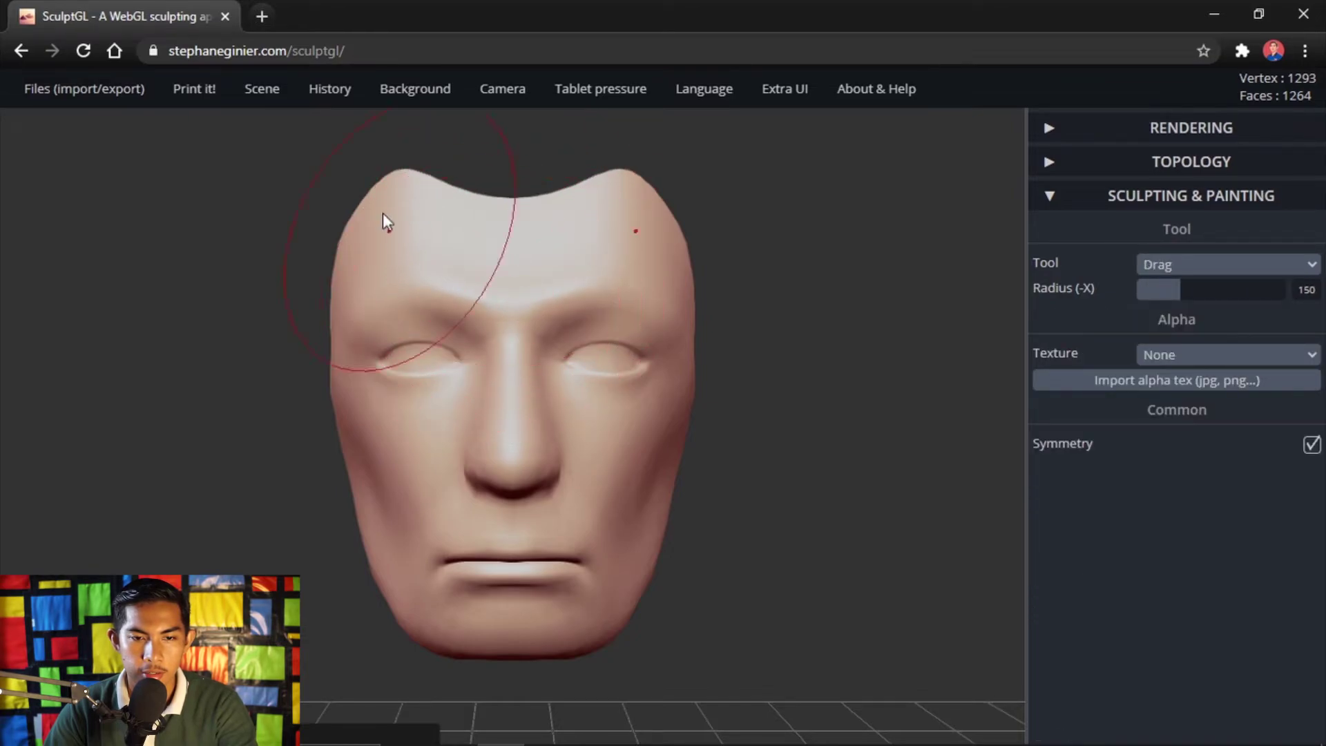
drag(385, 186, 388, 250)
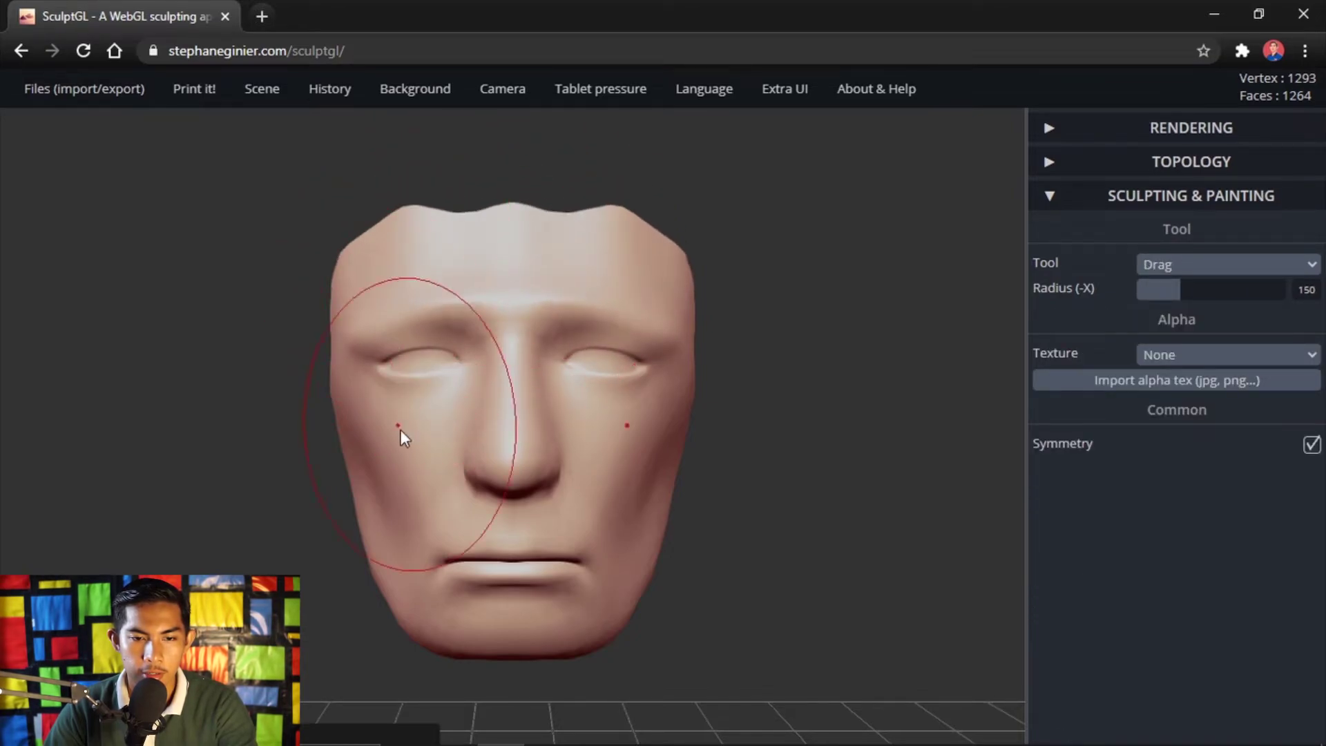
mouse_move(374, 442)
mouse_down()
mouse_move(394, 446)
mouse_move(380, 442)
mouse_up()
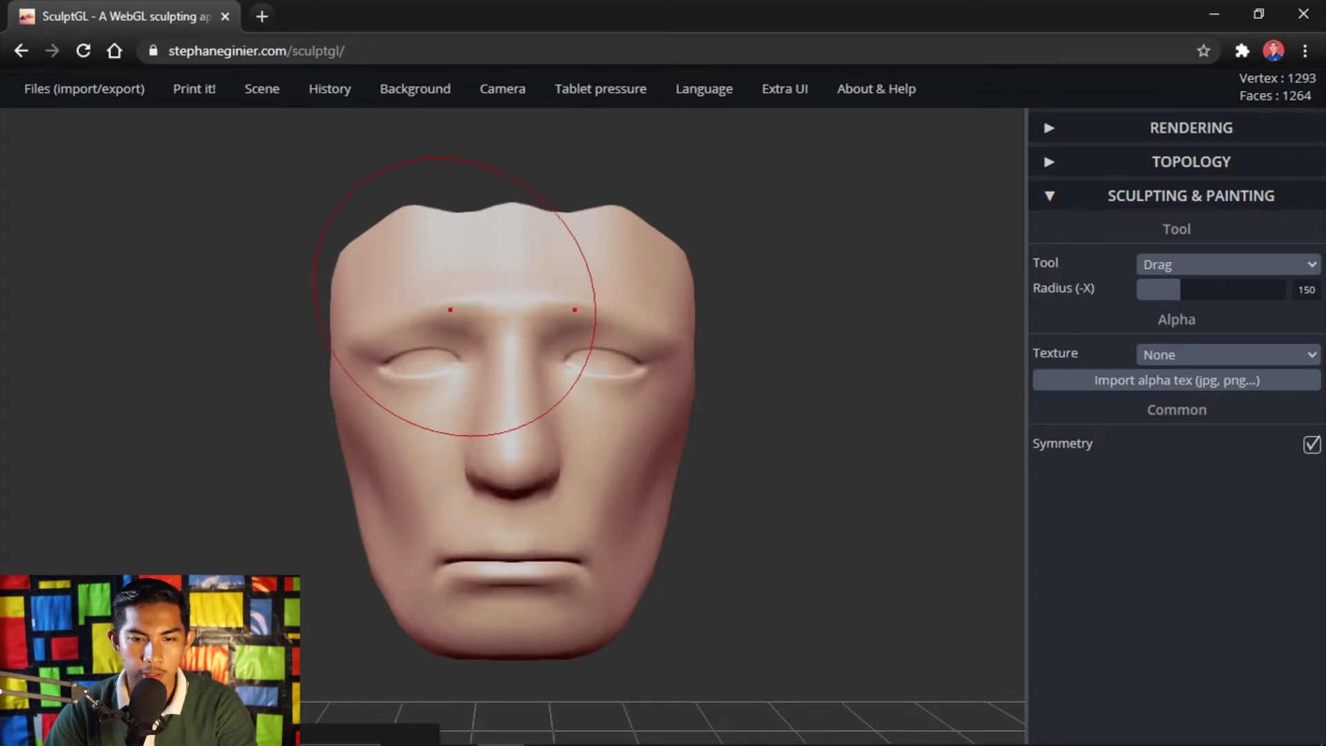
- Pull the brows down over the eyes symmetrically to give the face a stern look
drag(450, 310, 455, 335)
middle_drag(615, 297, 662, 376)
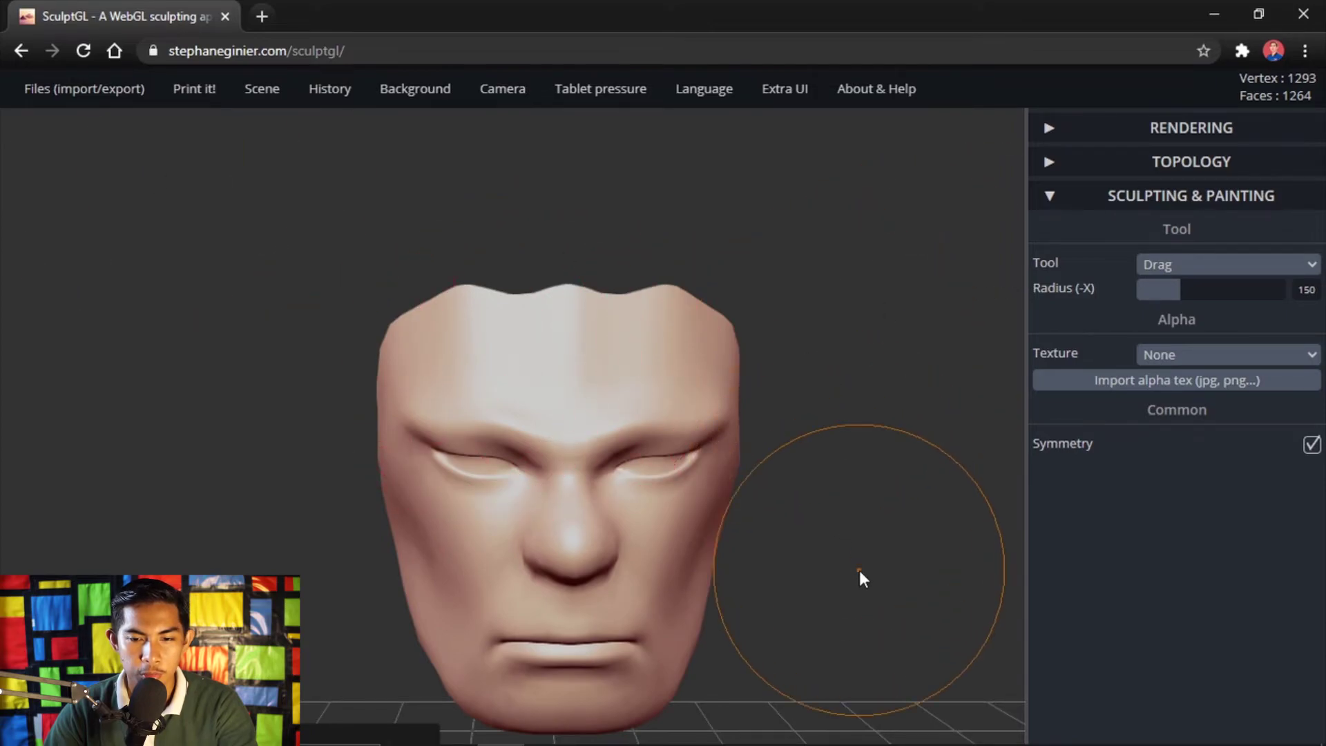
mouse_move(862, 578)
mouse_down()
mouse_move(840, 568)
mouse_move(852, 548)
mouse_move(850, 560)
mouse_up()
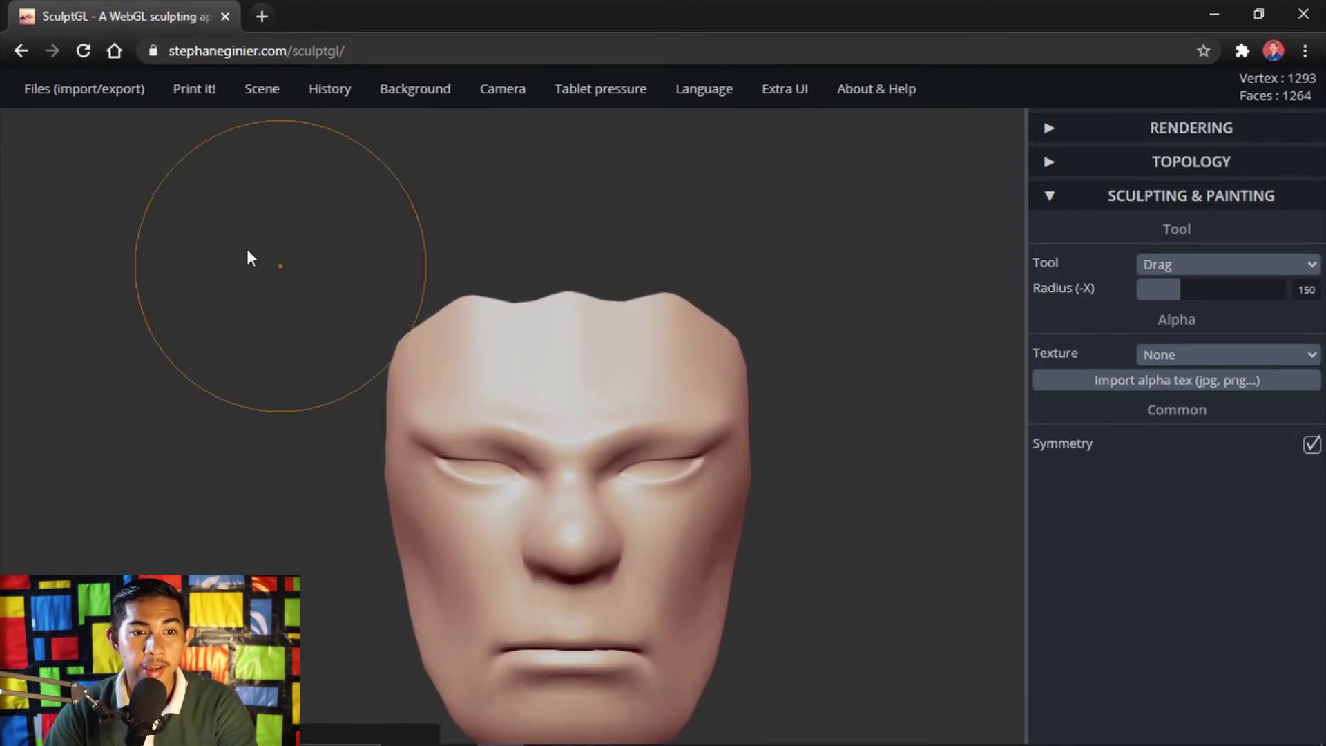
- Export the sculpted face as an .obj file and switch back to Spark AR Studio
mouse_move(97, 93)
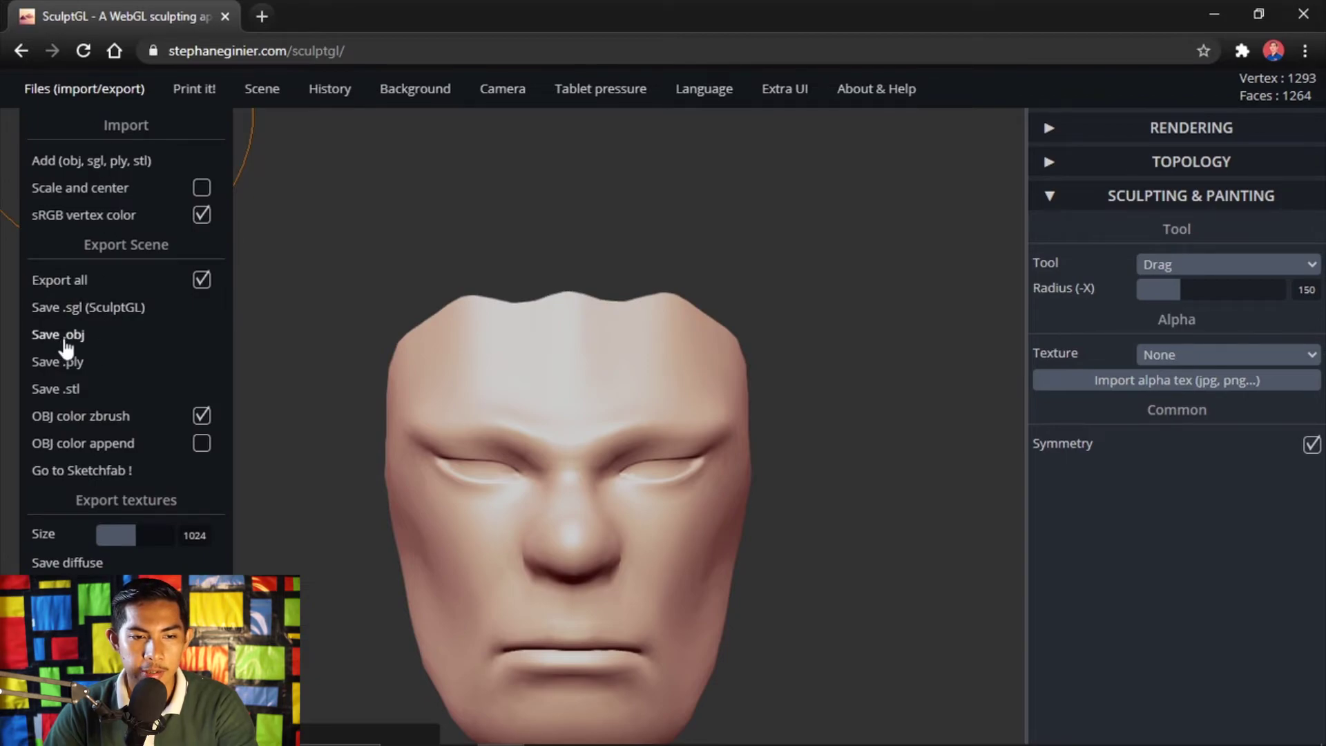
click(66, 342)
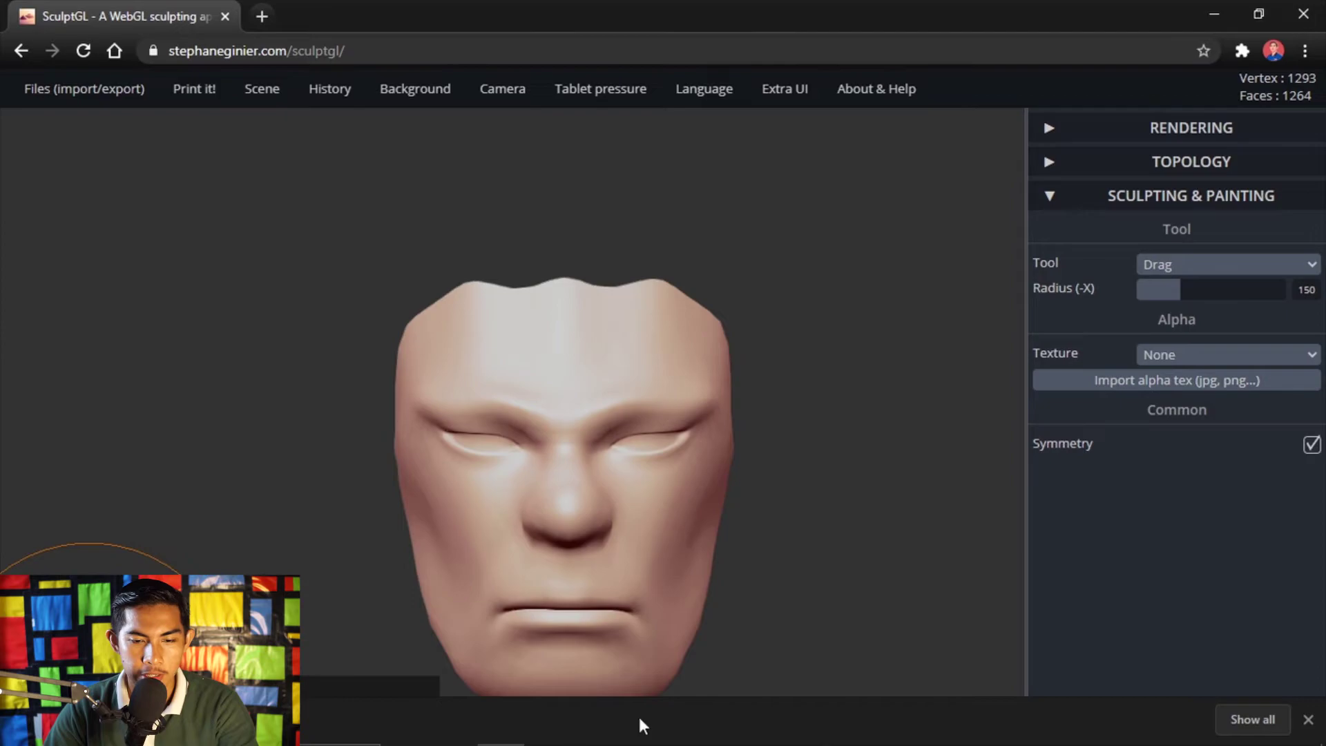
click(690, 725)
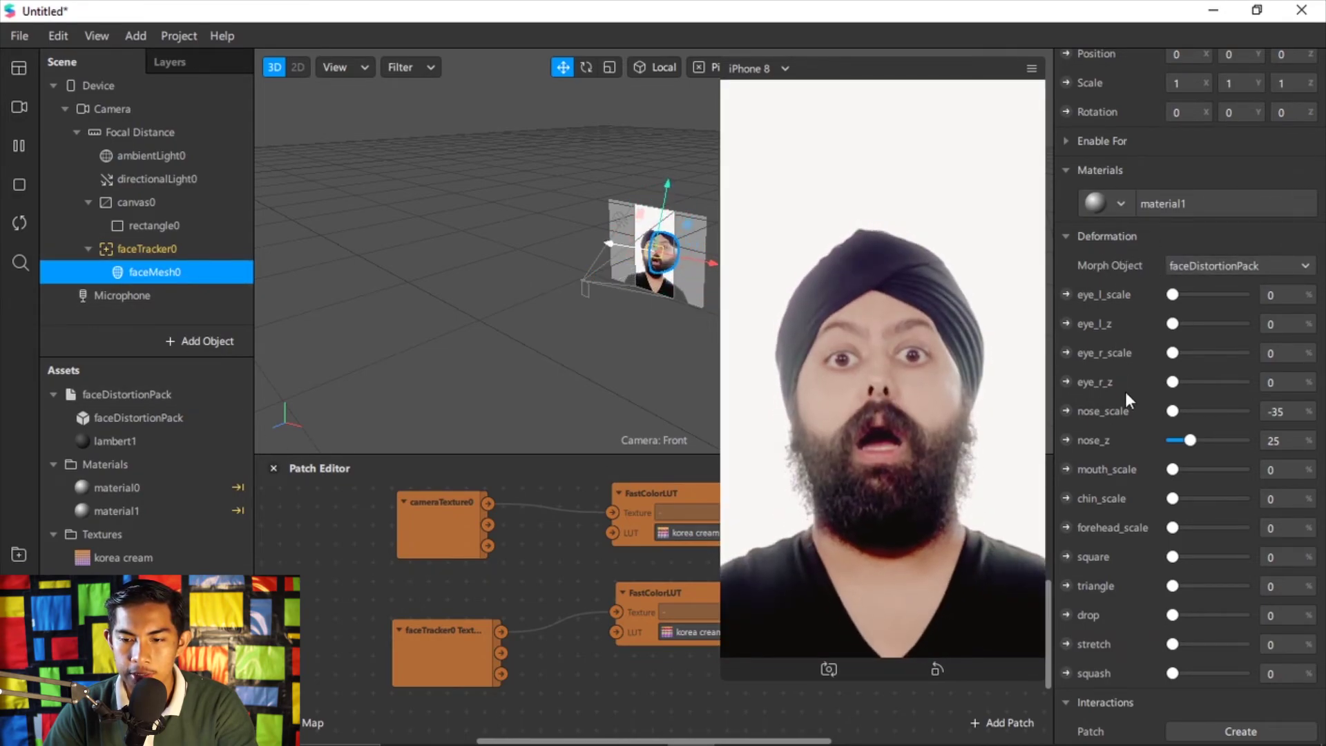
- Import yourMesh (11) from the Downloads folder as the Morph Object of faceMesh0's deformation
click(1225, 266)
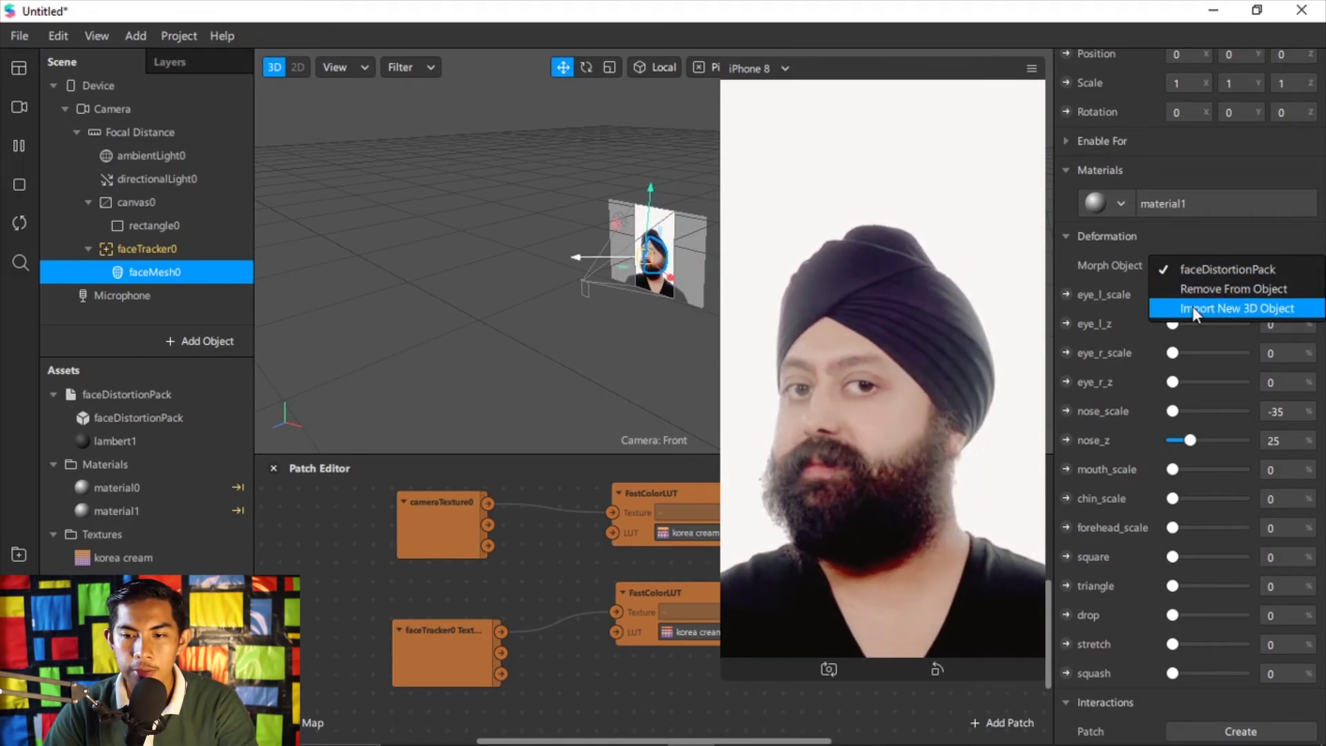
click(1231, 308)
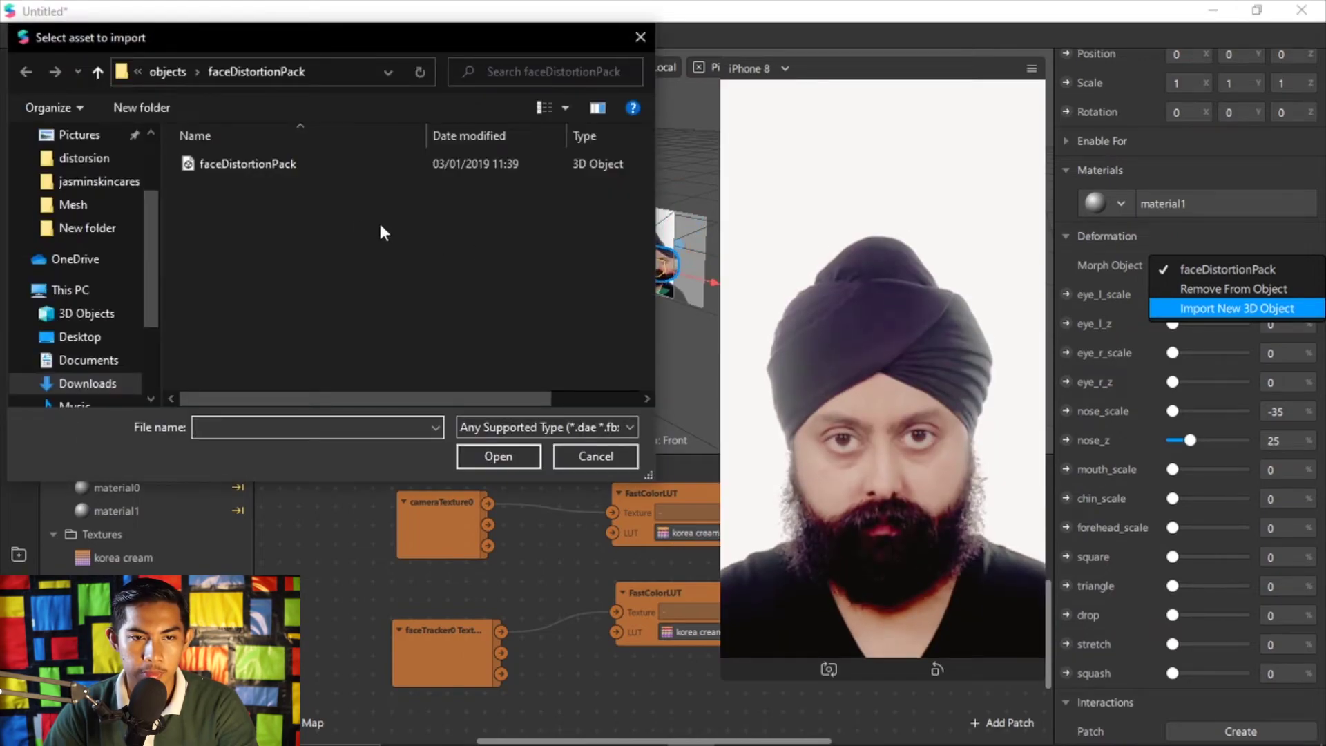
scroll(93, 214, up, 2)
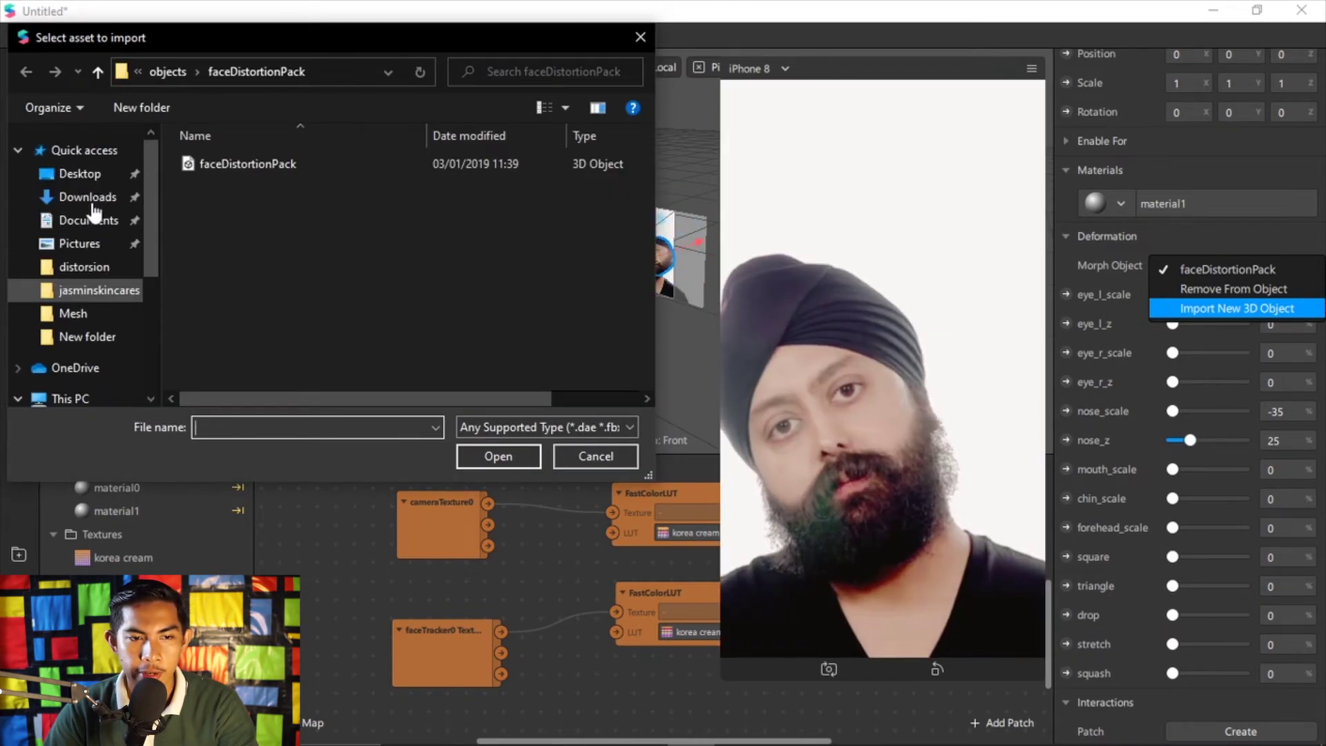
click(88, 196)
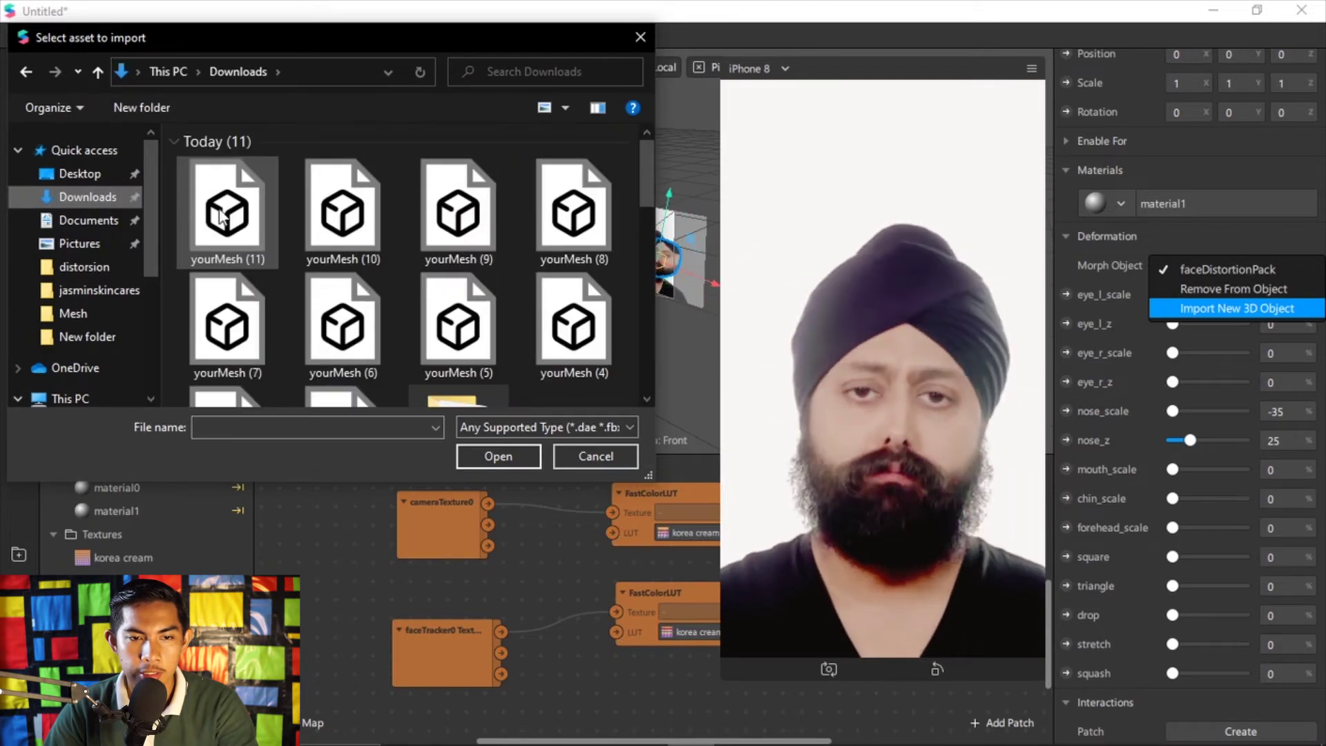
click(221, 214)
double_click(221, 214)
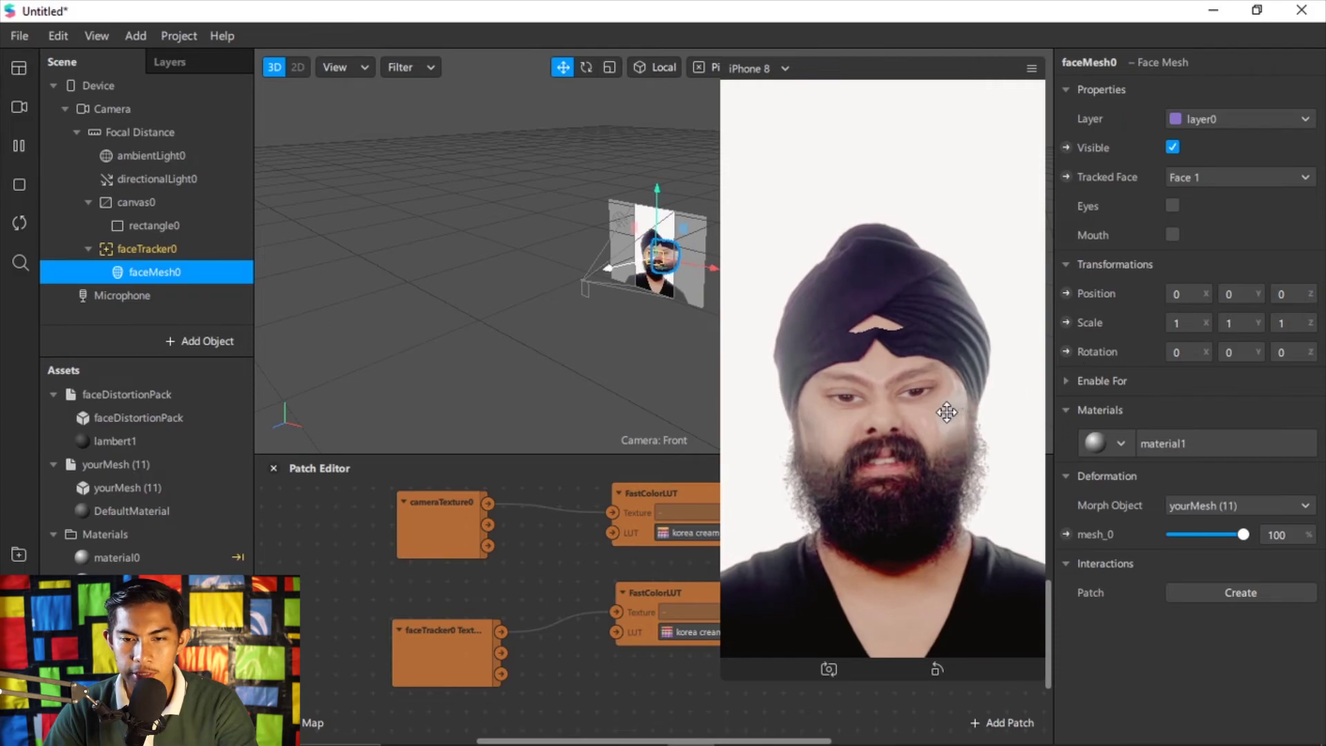
- Preview the sculpted deformation on the first real-time simulation video and enlarge the Patch Editor
click(20, 107)
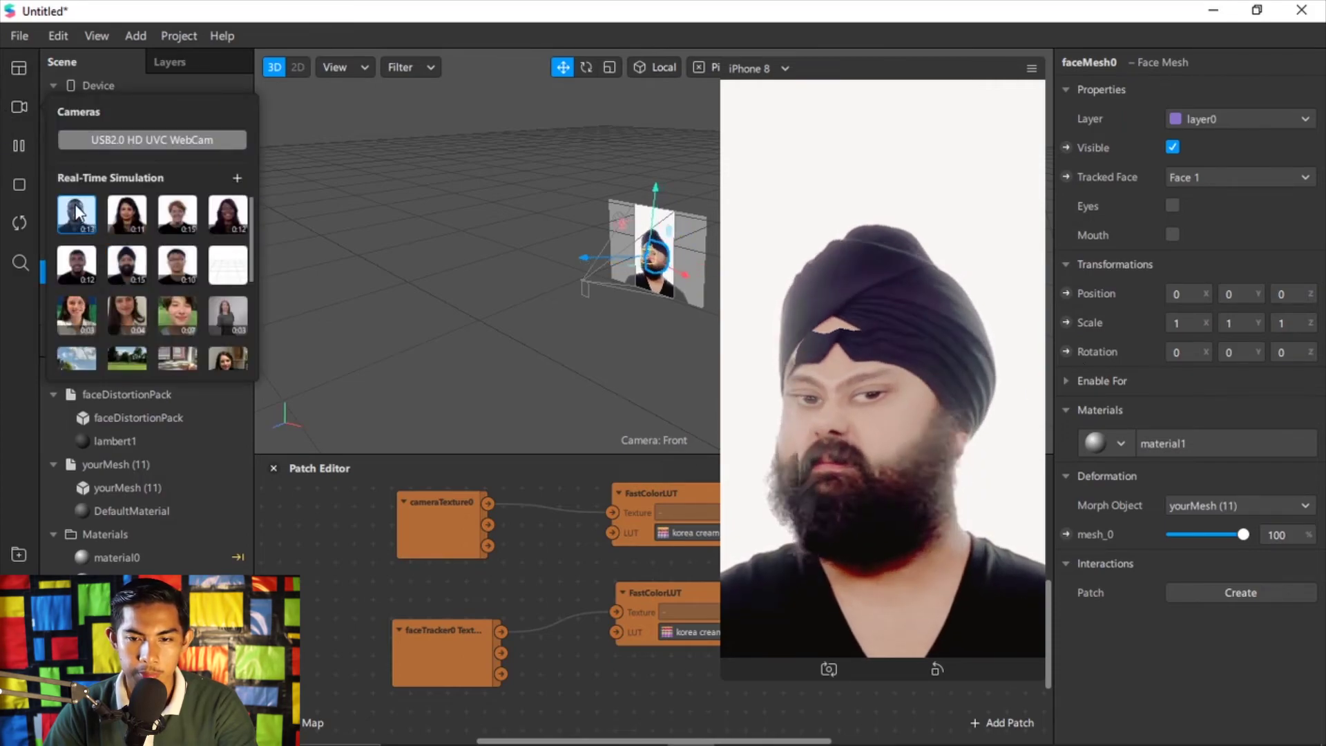
click(76, 212)
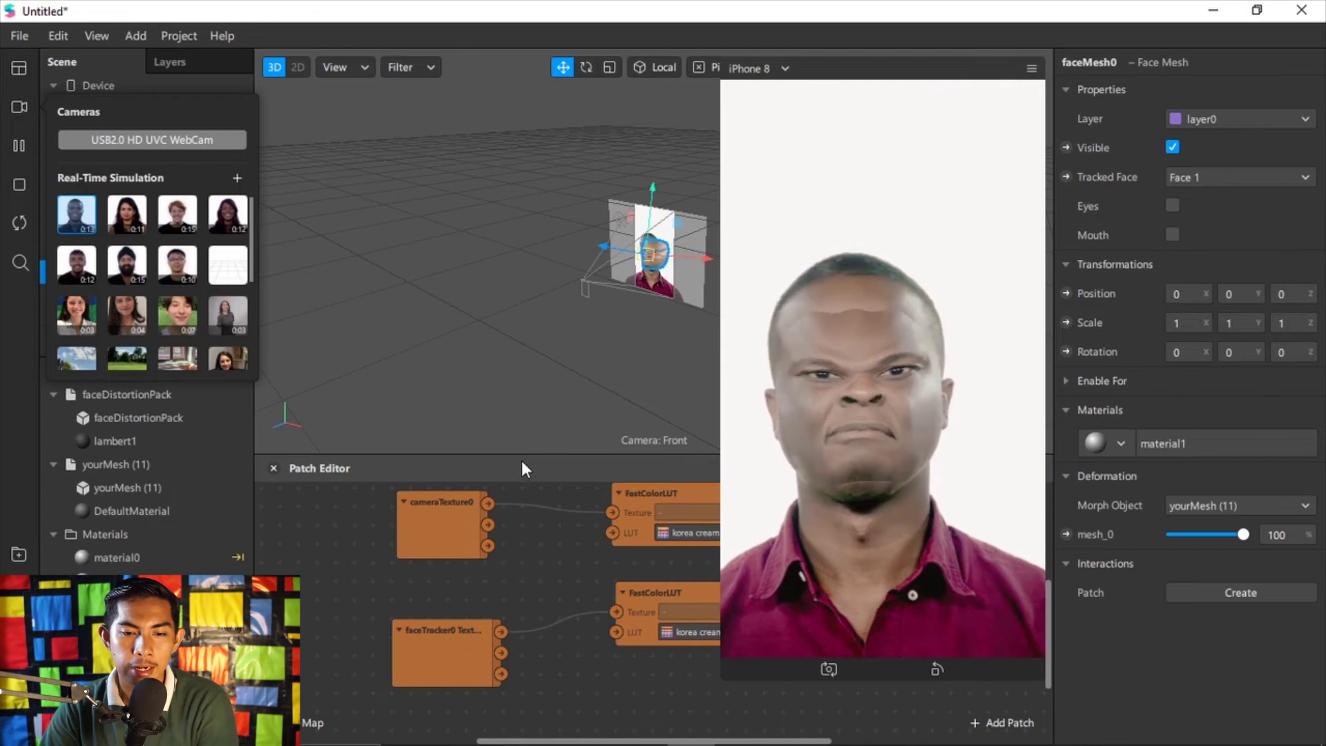
drag(520, 453, 521, 314)
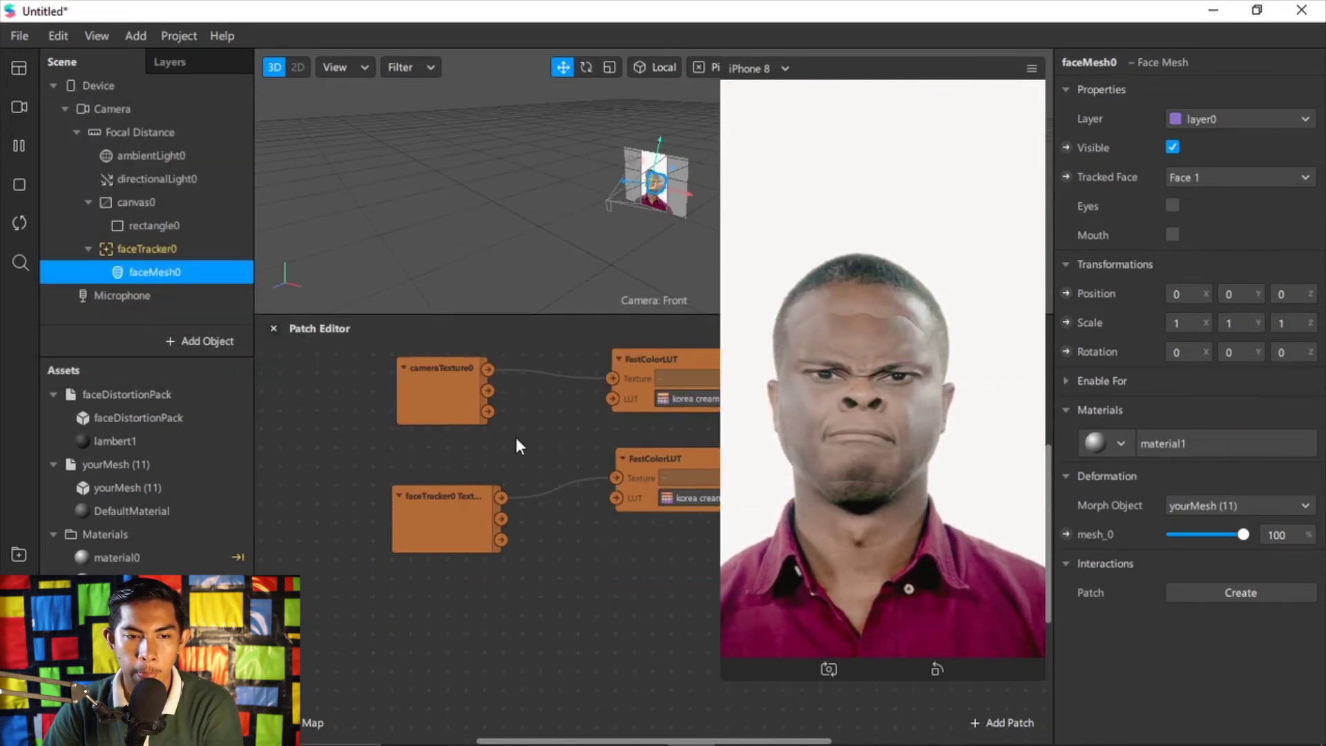
- Remove material1 from faceMesh0 and hide canvas0
click(1120, 445)
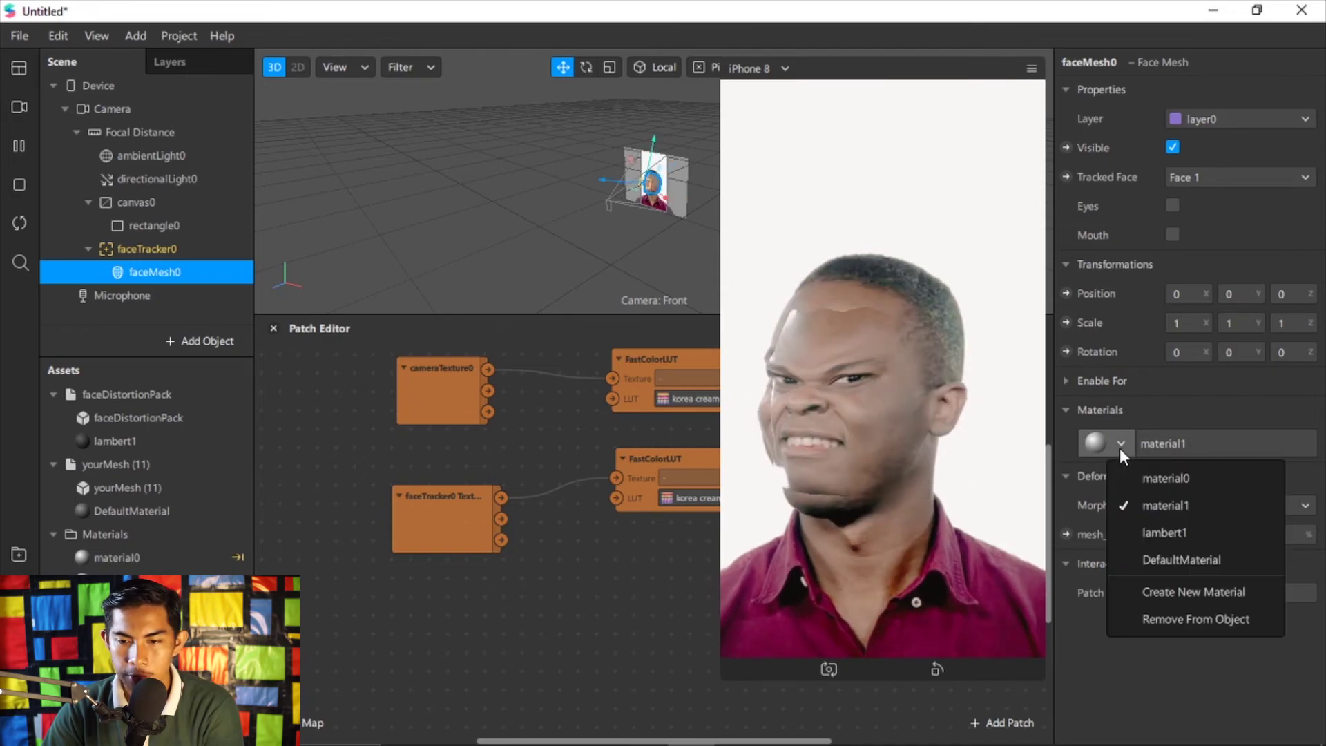
click(1144, 620)
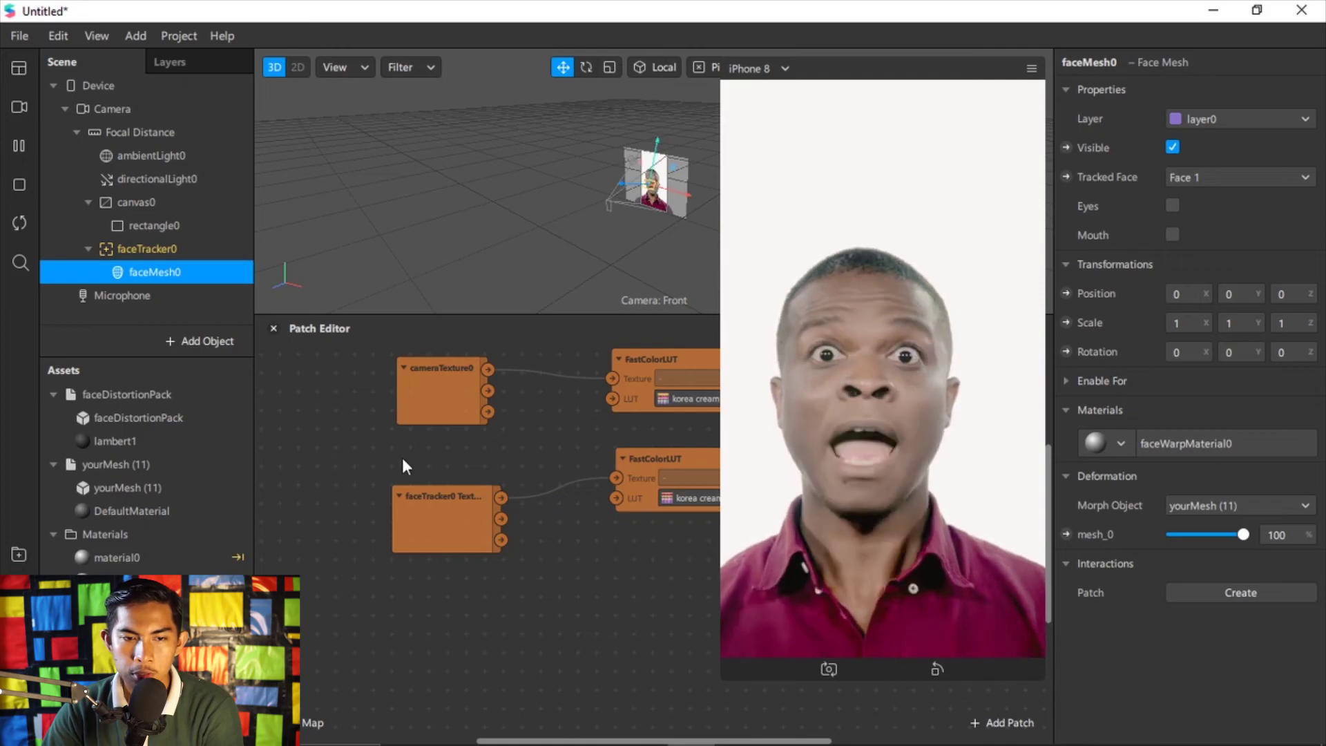
click(118, 204)
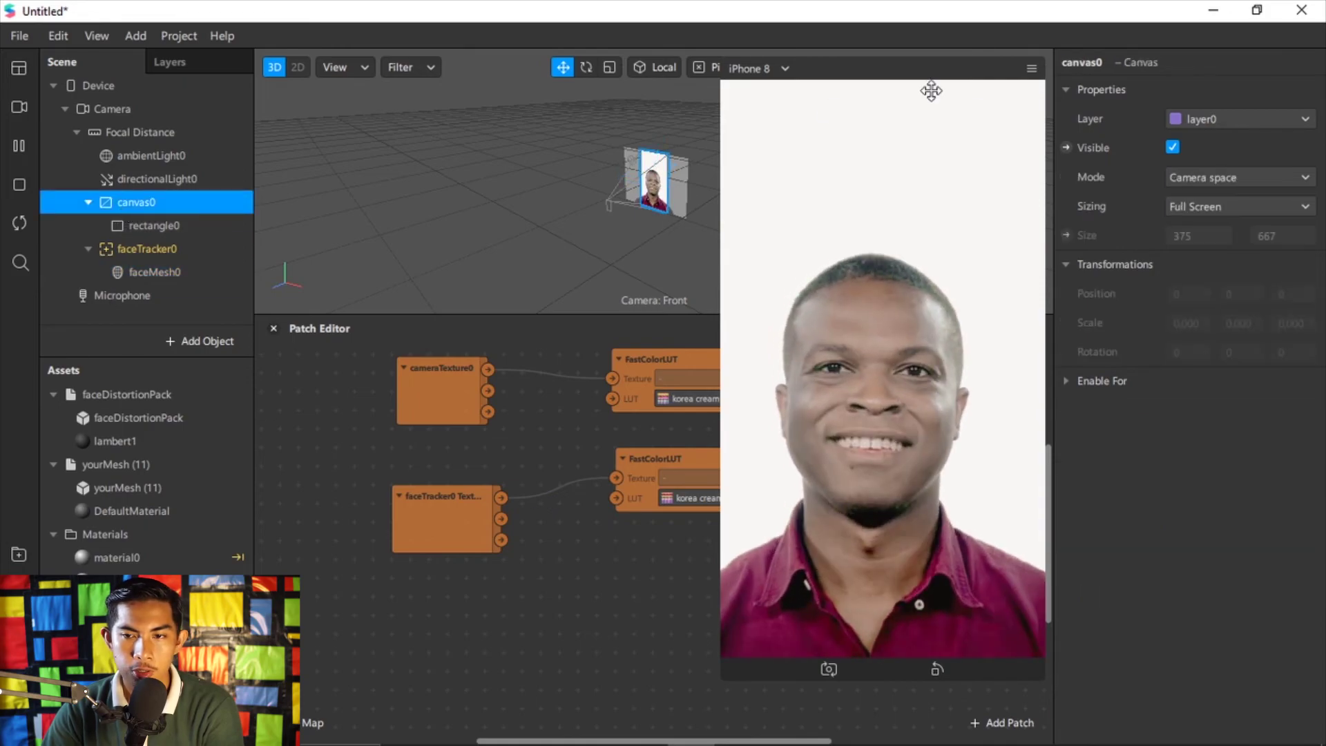
click(1171, 147)
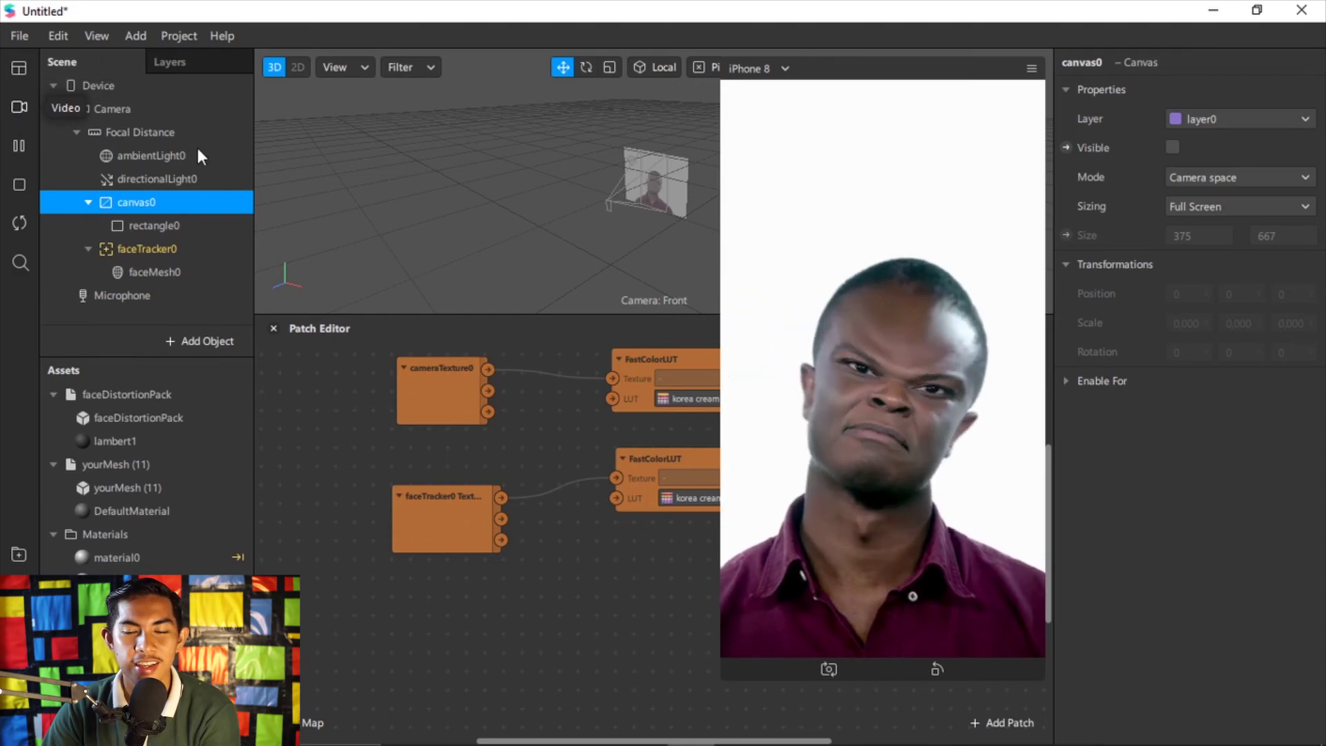
- Preview the face deformation on the real-time simulation video of the man with glasses
click(19, 107)
click(177, 265)
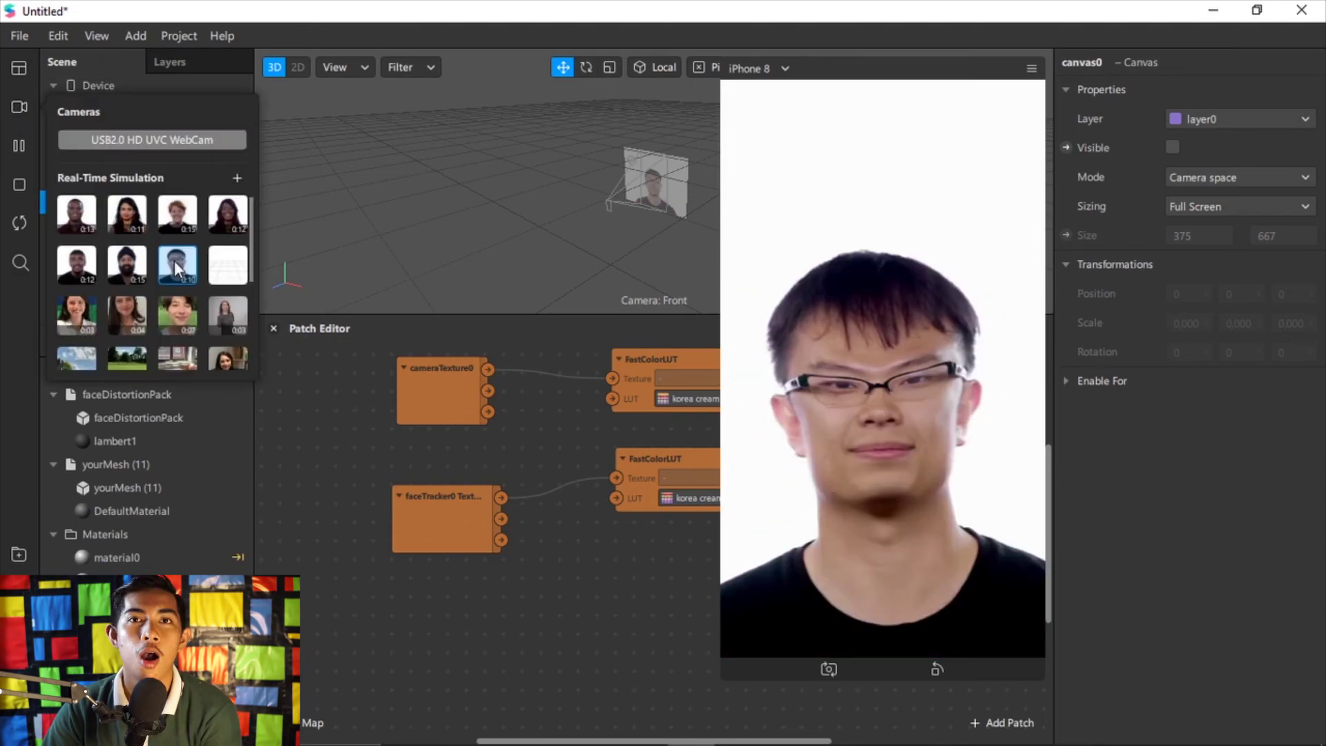